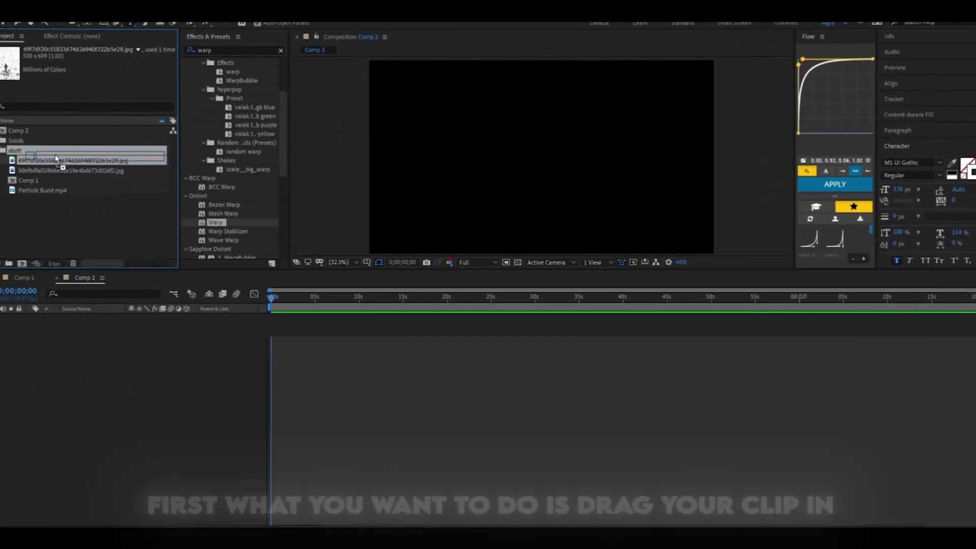
Add the moon silhouette image to Comp 2 and scale it to 367% to fill the frame
{"action": "left_click_drag", "start_coordinate": [62, 173], "coordinate": [313, 363]}
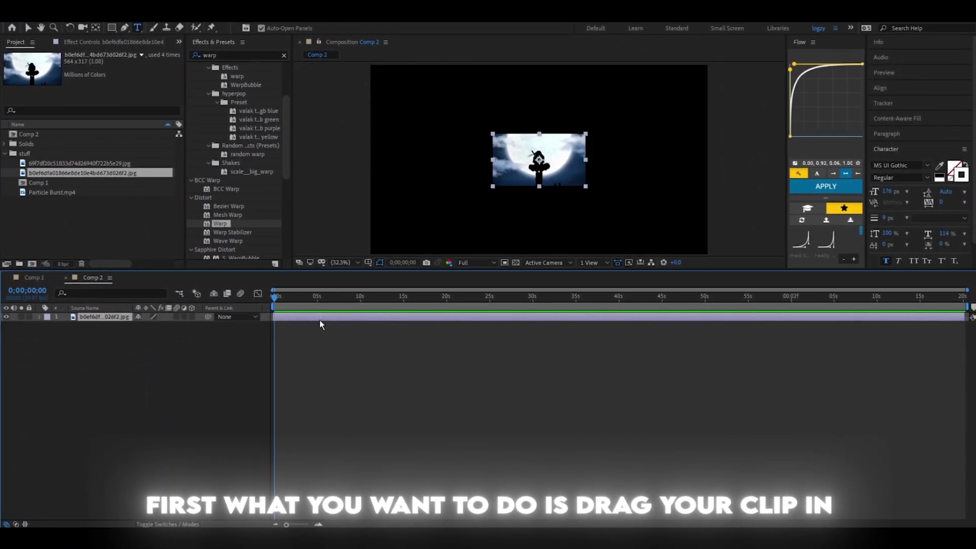
{"action": "key", "text": "s"}
{"action": "left_click_drag", "start_coordinate": [152, 325], "coordinate": [335, 384]}
{"action": "key", "text": "End"}
{"action": "key", "text": "Home"}
Duplicate the moon image layer with Ctrl+D and select the top copy
{"action": "left_click", "coordinate": [316, 316]}
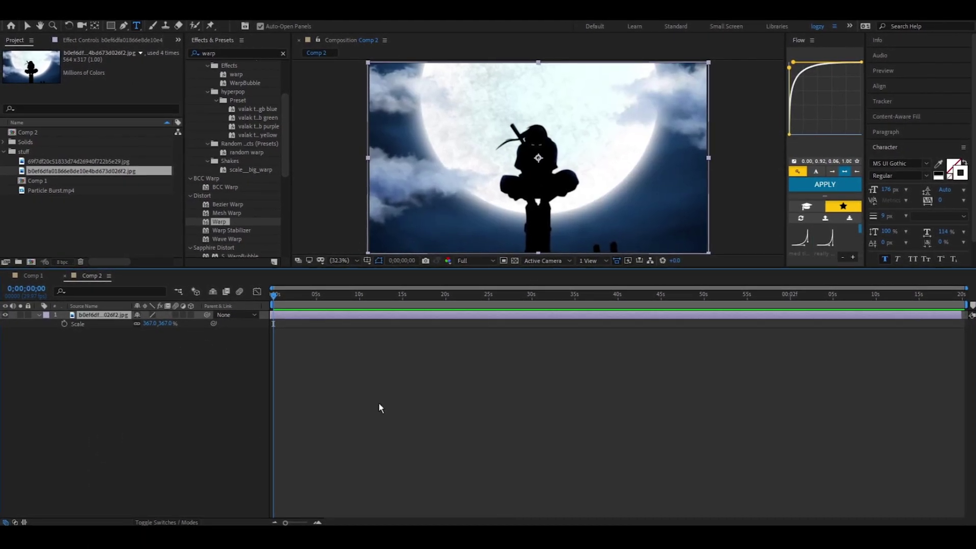
{"action": "left_click", "coordinate": [316, 329]}
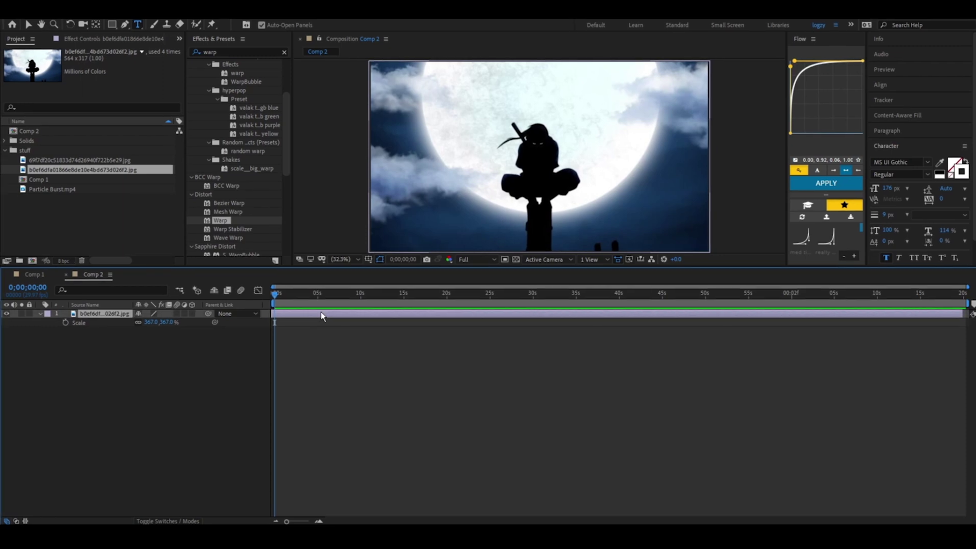
{"action": "left_click", "coordinate": [321, 313]}
{"action": "key", "text": "ctrl+d"}
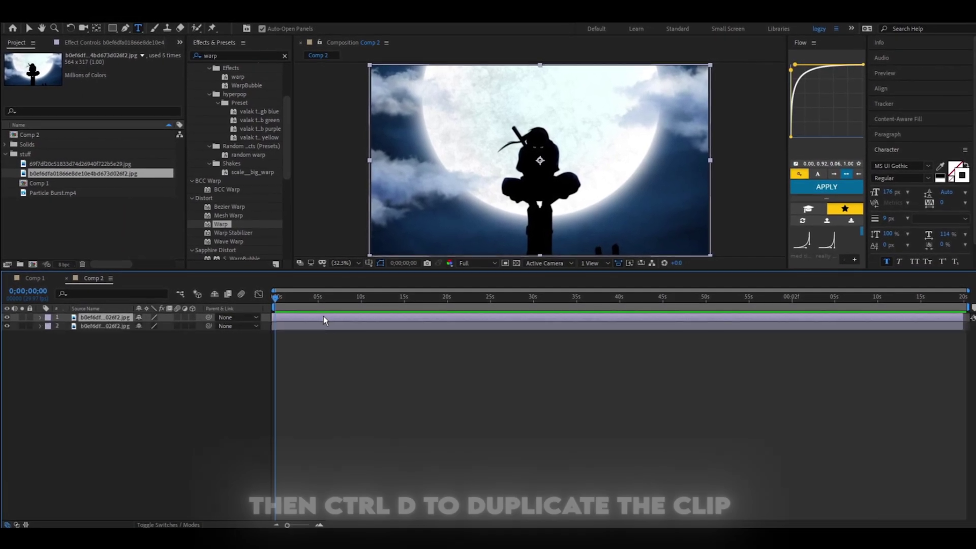
{"action": "left_click", "coordinate": [366, 376]}
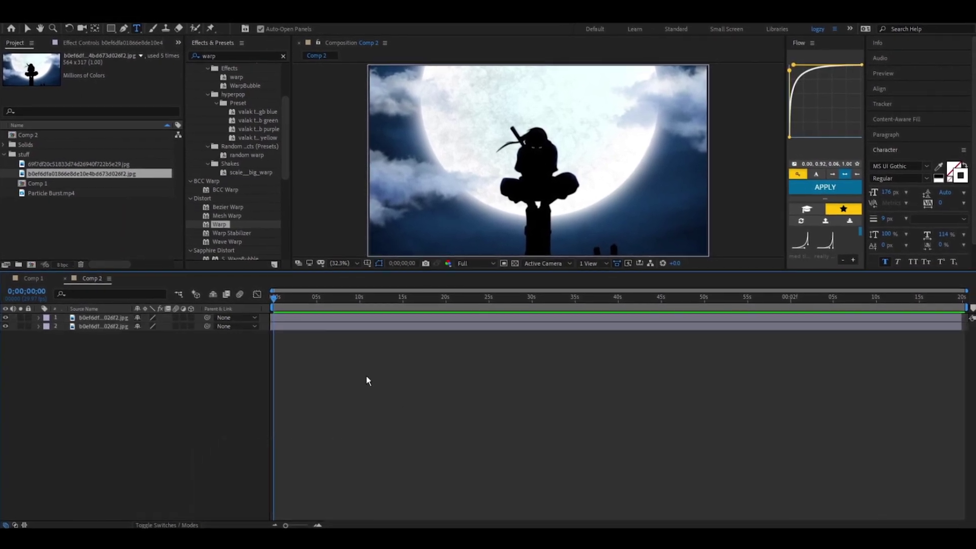
{"action": "left_click", "coordinate": [296, 315]}
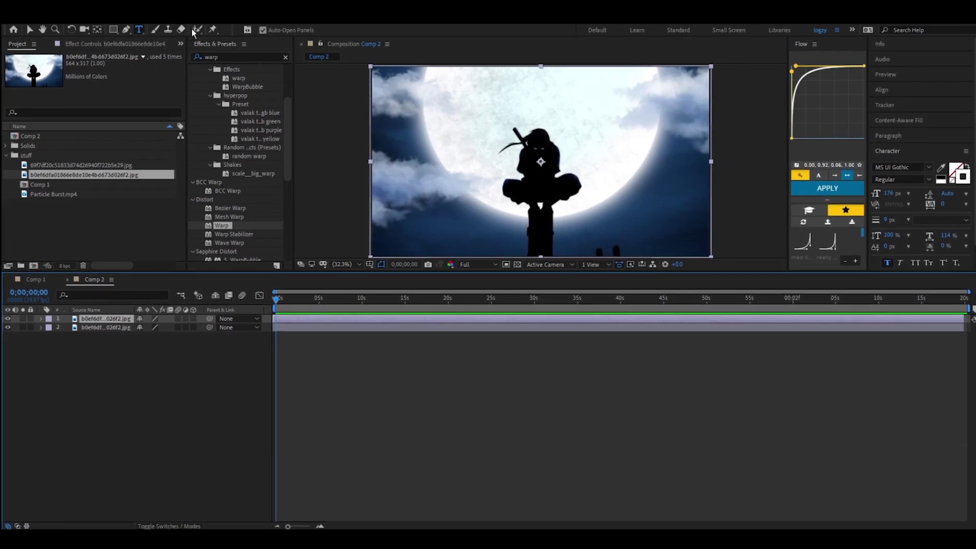
{"action": "left_click", "coordinate": [197, 29]}
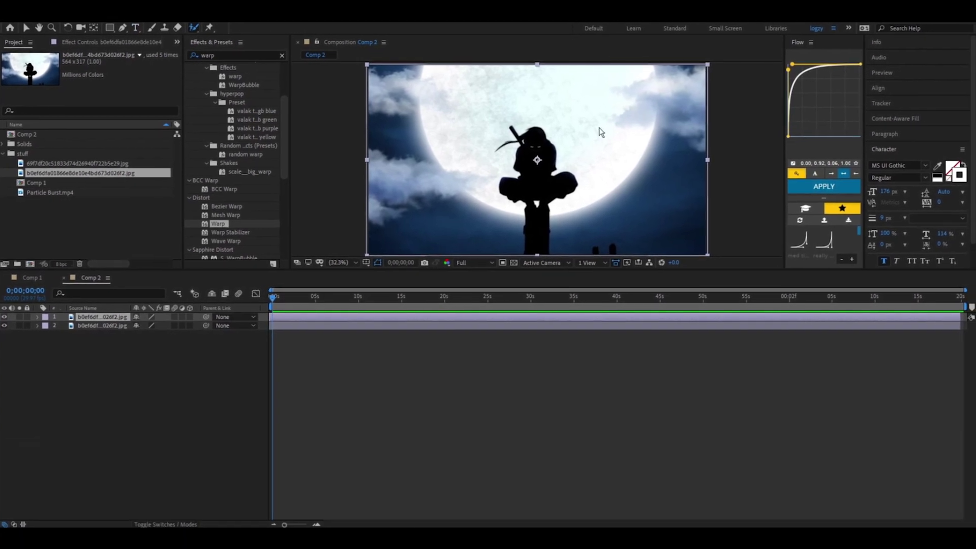
In the top layer's Layer view, paint the crouching figure with Roto Brush and freeze the matte
{"action": "double_click", "coordinate": [593, 145]}
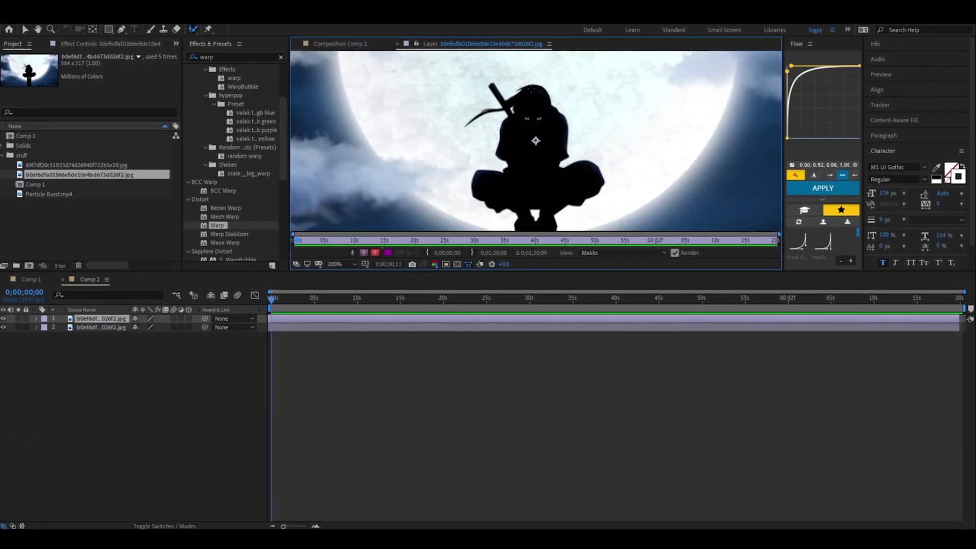
{"action": "left_click_drag", "start_coordinate": [535, 141], "coordinate": [534, 178]}
{"action": "scroll", "coordinate": [528, 143], "scroll_direction": "down", "scroll_amount": 1}
{"action": "scroll", "coordinate": [523, 126], "scroll_direction": "up", "scroll_amount": 6}
{"action": "mouse_move", "coordinate": [523, 126]}
{"action": "left_mouse_down"}
{"action": "mouse_move", "coordinate": [462, 188]}
{"action": "mouse_move", "coordinate": [447, 187]}
{"action": "left_mouse_up"}
{"action": "scroll", "coordinate": [472, 178], "scroll_direction": "up", "scroll_amount": 3}
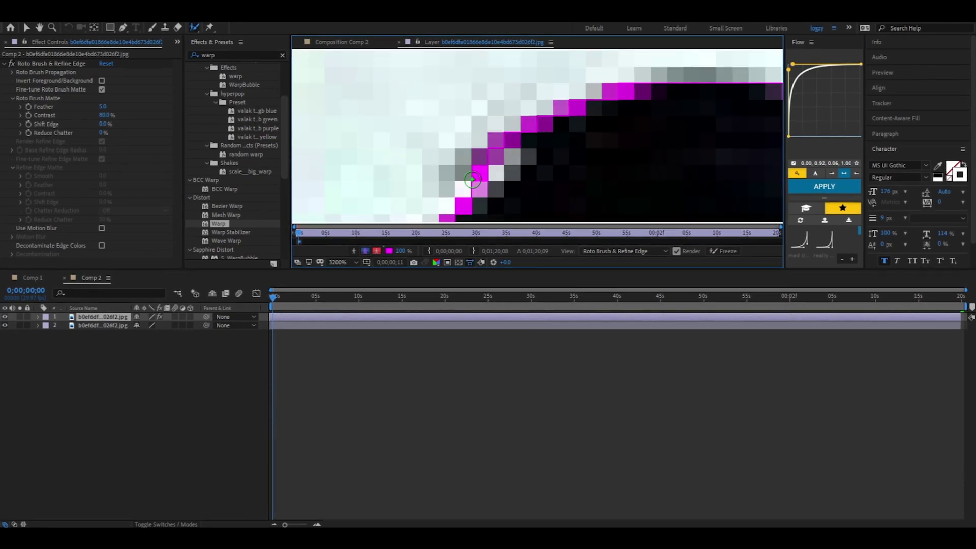
{"action": "scroll", "coordinate": [472, 179], "scroll_direction": "down", "scroll_amount": 2}
{"action": "scroll", "coordinate": [505, 152], "scroll_direction": "down", "scroll_amount": 2}
{"action": "scroll", "coordinate": [597, 92], "scroll_direction": "down", "scroll_amount": 2}
{"action": "scroll", "coordinate": [574, 136], "scroll_direction": "up", "scroll_amount": 2}
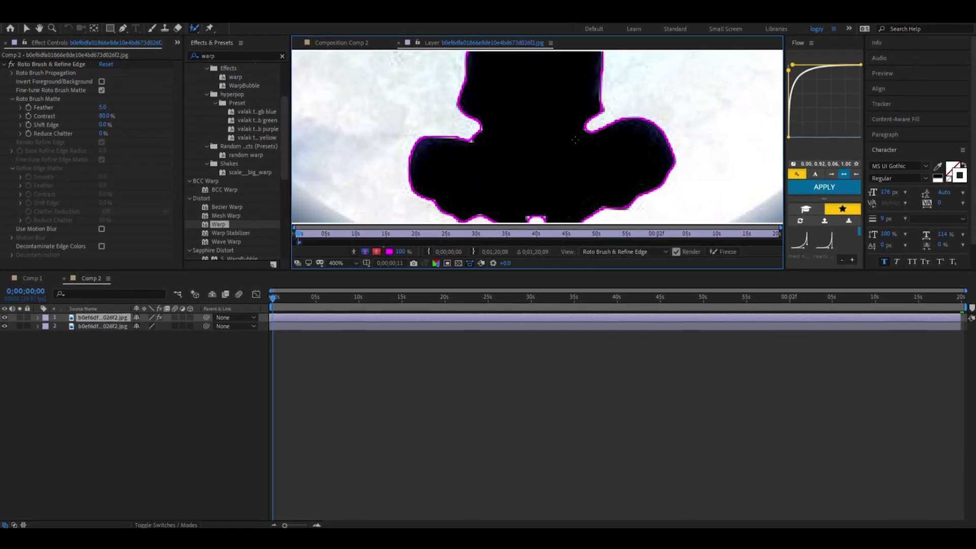
{"action": "scroll", "coordinate": [574, 136], "scroll_direction": "down", "scroll_amount": 4}
{"action": "left_click", "coordinate": [717, 251]}
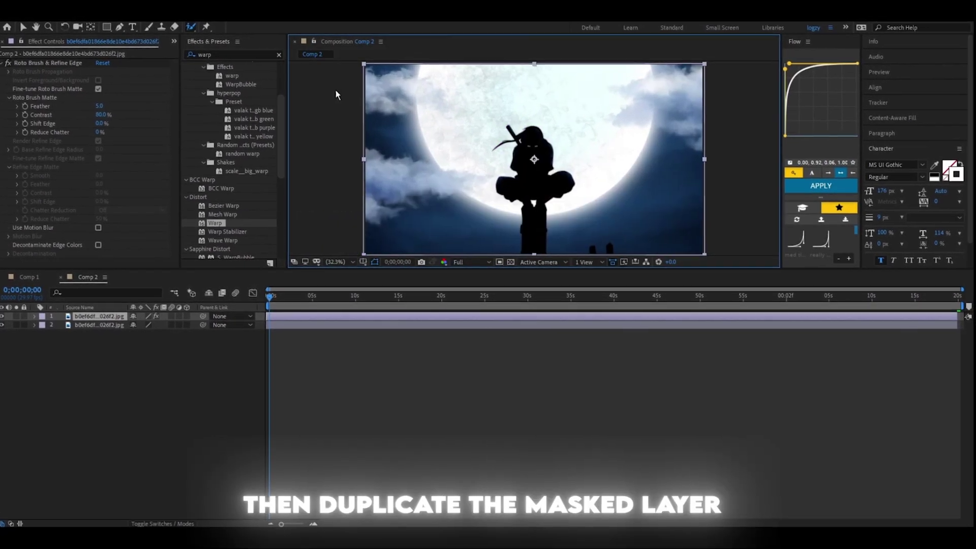
Duplicate the rotoscoped layer and select the layer 2 copy
{"action": "key", "text": "ctrl+d"}
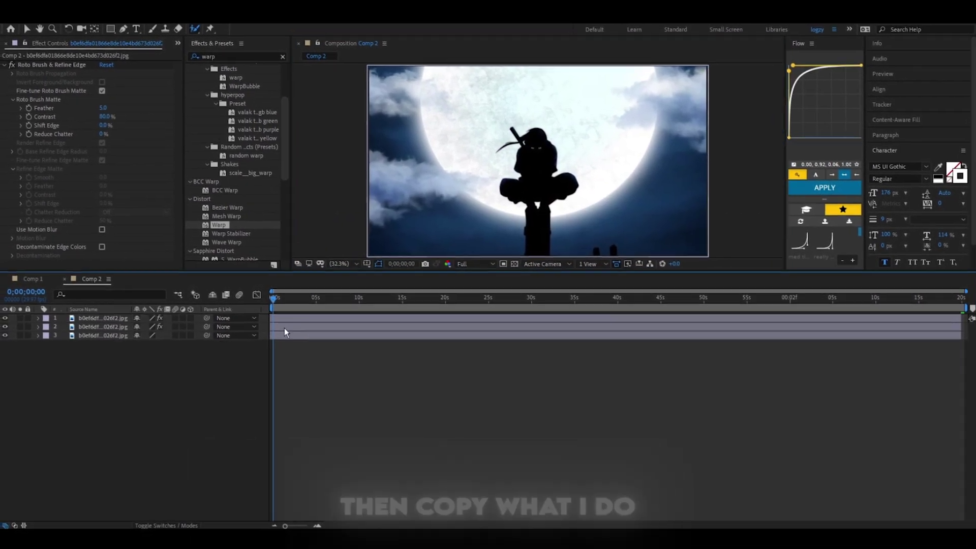
{"action": "left_click", "coordinate": [305, 327]}
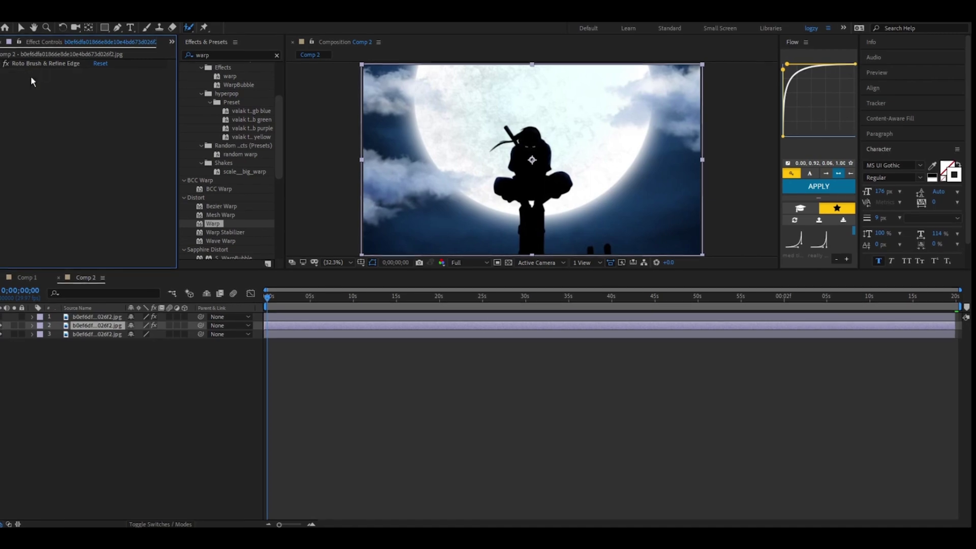
Apply Deep Glow and then Tint to the second silhouette layer from Effects & Presets
{"action": "type", "text": "deep"}
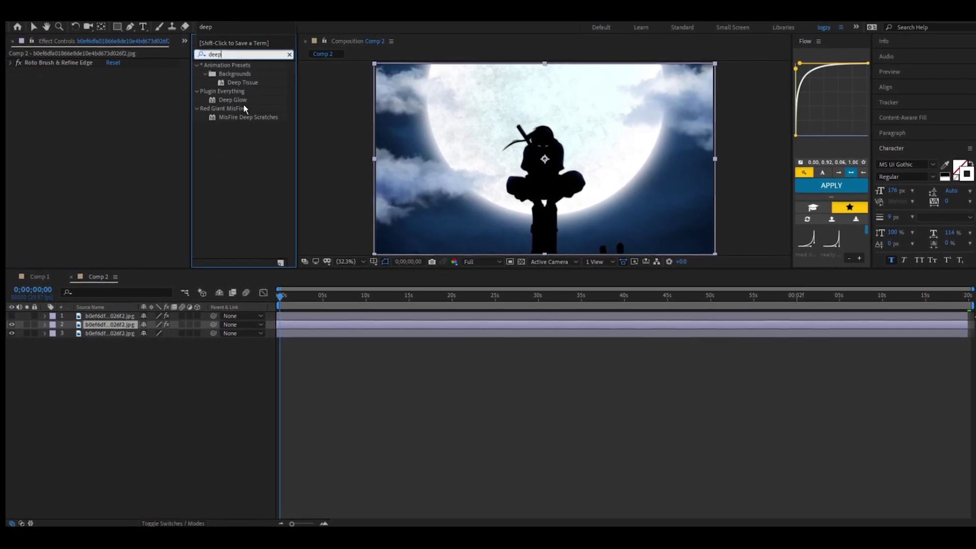
{"action": "double_click", "coordinate": [234, 99]}
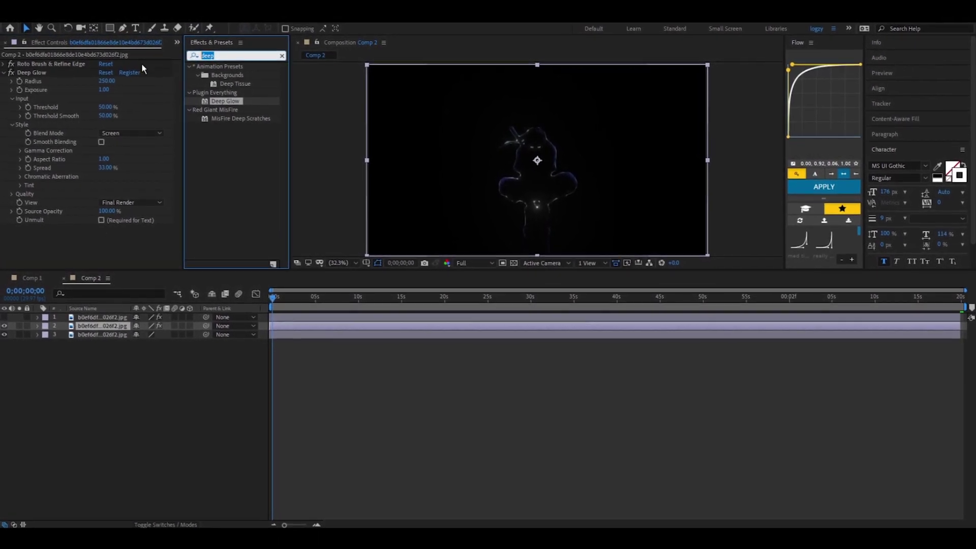
{"action": "key", "text": "ctrl+f"}
{"action": "type", "text": "tint"}
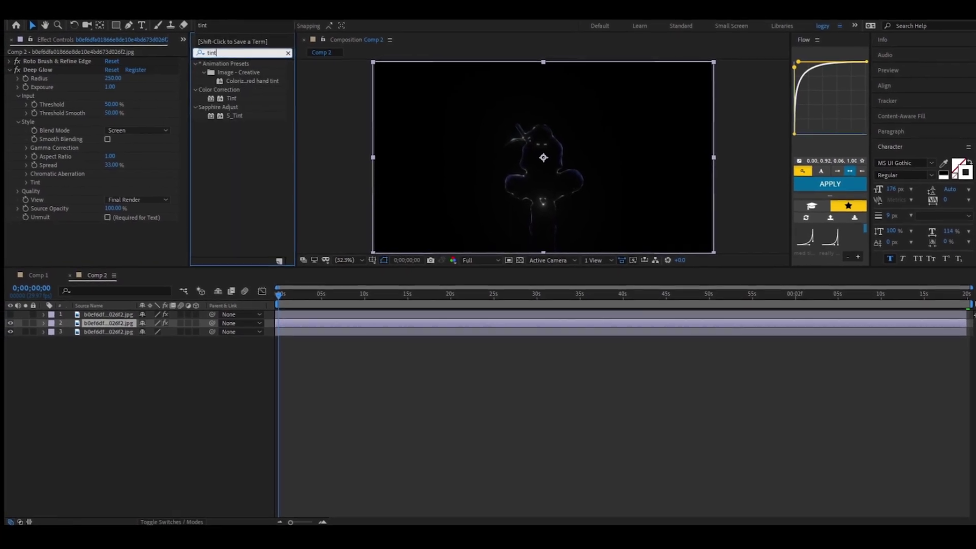
{"action": "left_click_drag", "start_coordinate": [231, 98], "coordinate": [49, 249]}
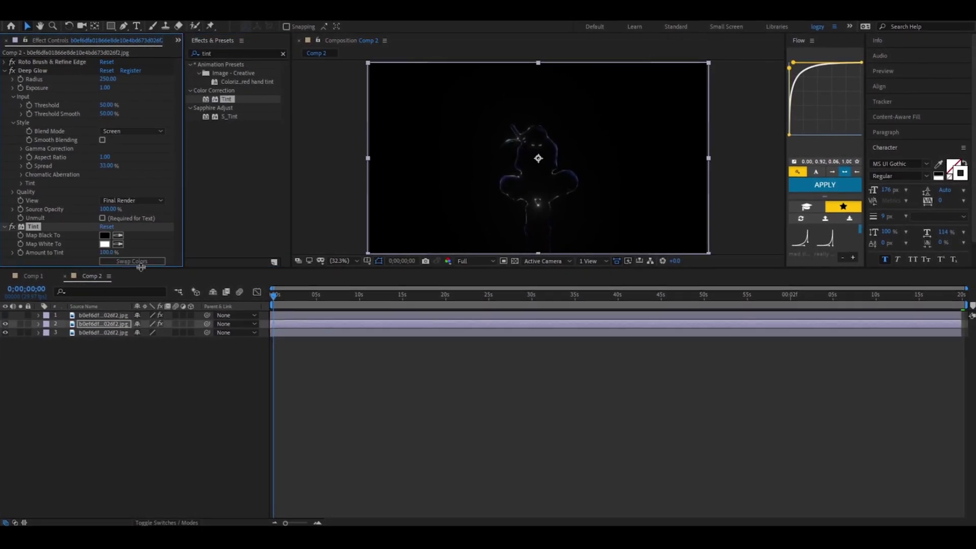
Set Tint's Map Black To and Map White To both to red FF0000 and enable Deep Glow's Unmult
{"action": "left_click", "coordinate": [105, 233]}
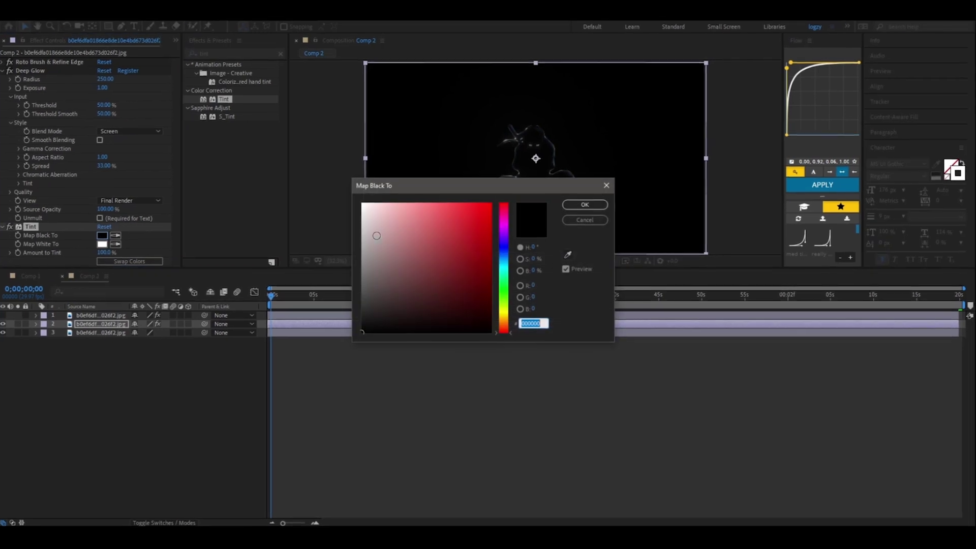
{"action": "left_click_drag", "start_coordinate": [490, 204], "coordinate": [647, 198]}
{"action": "left_click", "coordinate": [606, 188]}
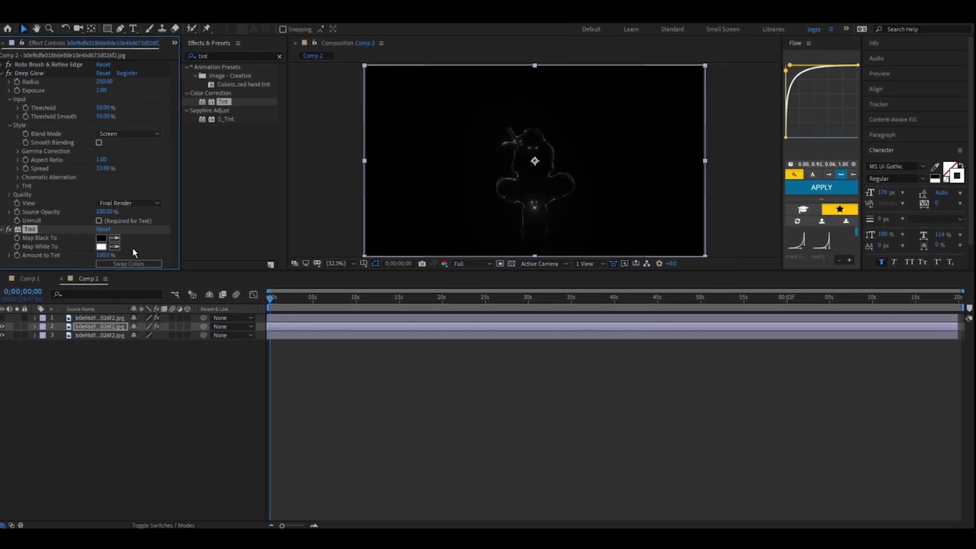
{"action": "left_click", "coordinate": [100, 247]}
{"action": "left_click_drag", "start_coordinate": [489, 208], "coordinate": [712, 141]}
{"action": "left_click", "coordinate": [587, 209]}
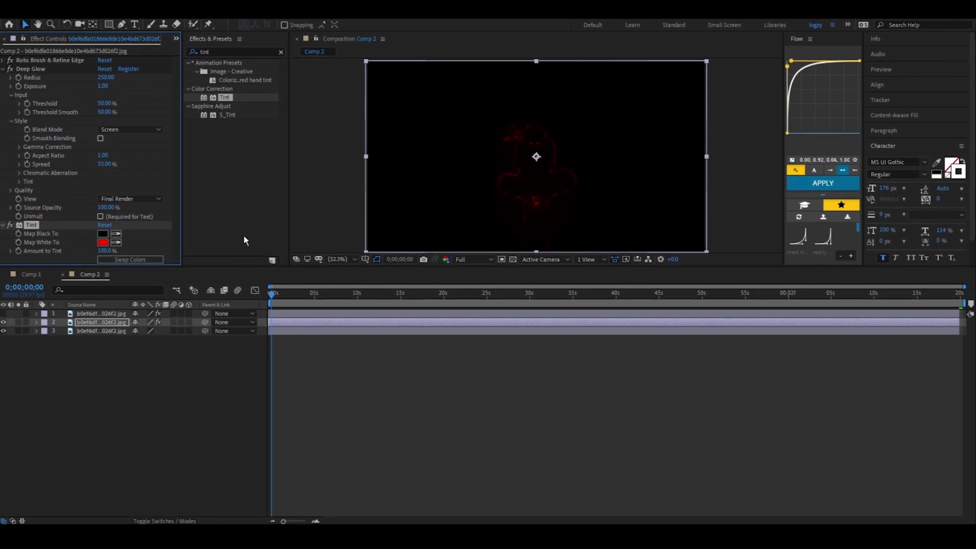
{"action": "left_click", "coordinate": [104, 236]}
{"action": "left_click_drag", "start_coordinate": [488, 208], "coordinate": [619, 166]}
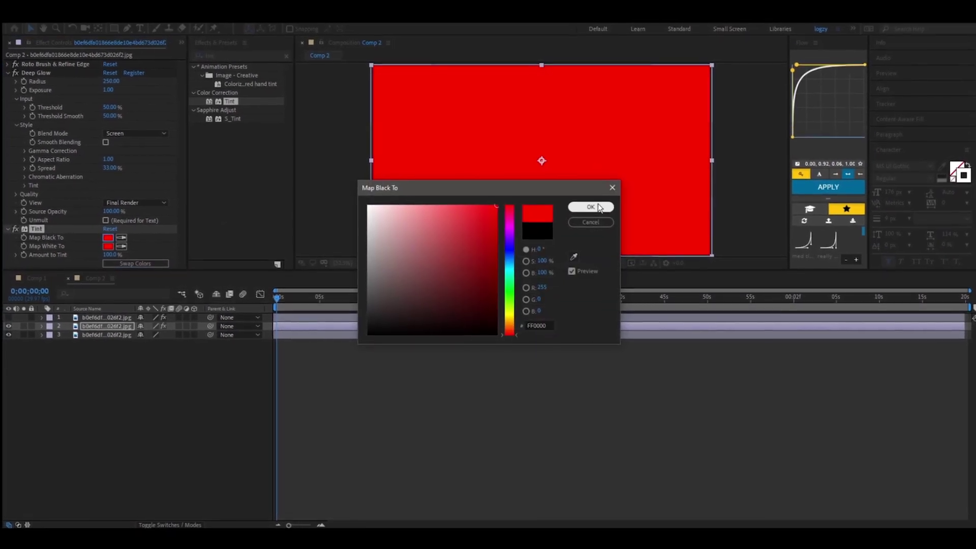
{"action": "left_click", "coordinate": [586, 202]}
{"action": "left_click", "coordinate": [104, 220]}
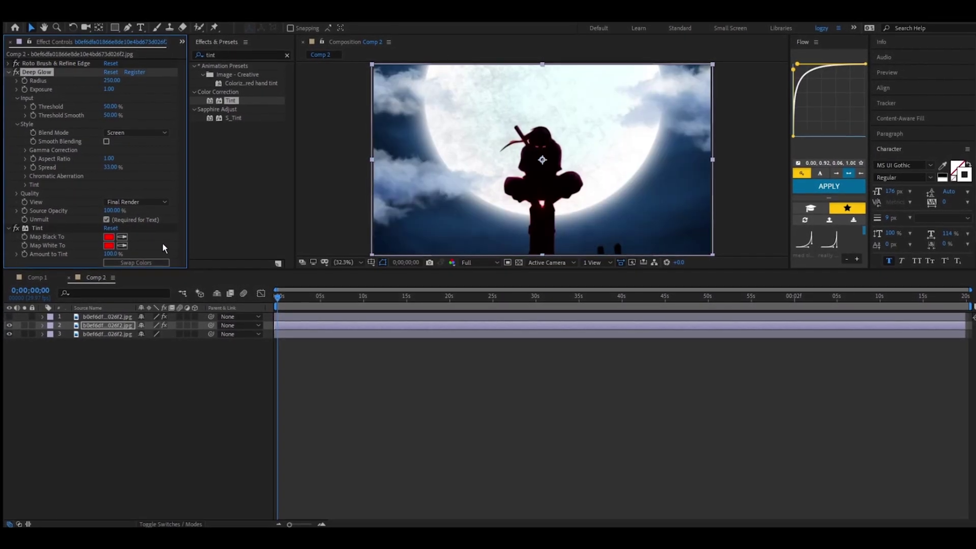
{"action": "left_click", "coordinate": [9, 72]}
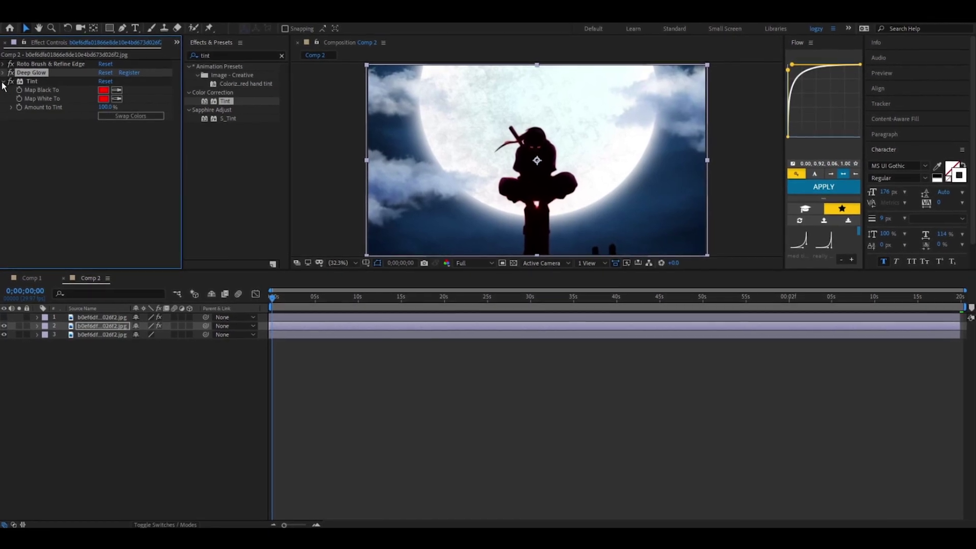
Move Tint above Deep Glow and set the Deep Glow radius to 72
{"action": "left_click", "coordinate": [4, 82]}
{"action": "left_click_drag", "start_coordinate": [32, 82], "coordinate": [25, 72]}
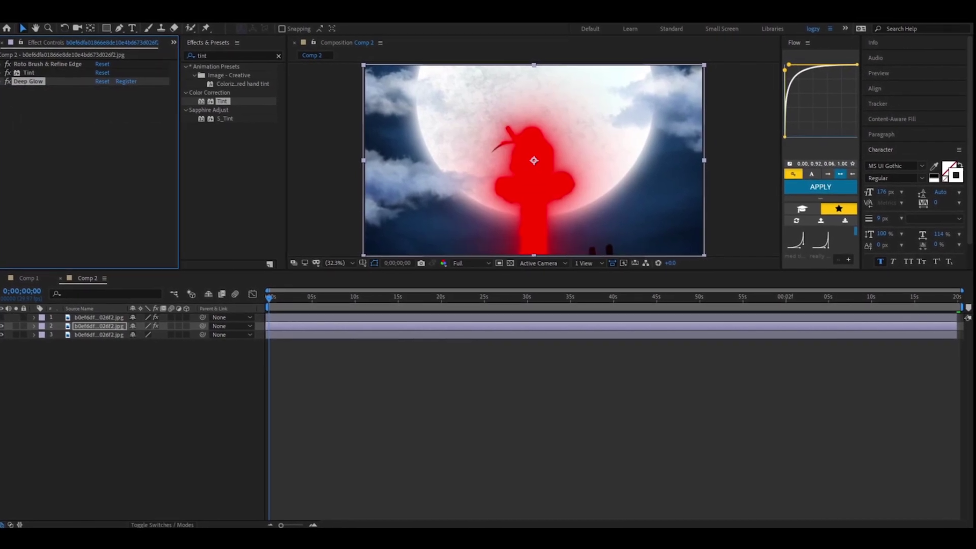
{"action": "left_click", "coordinate": [4, 80]}
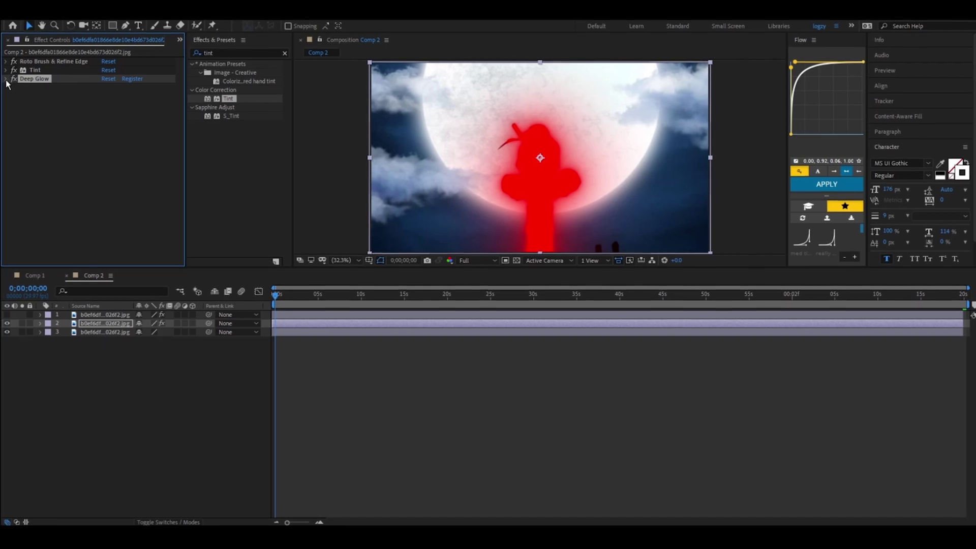
{"action": "left_click_drag", "start_coordinate": [109, 88], "coordinate": [129, 86]}
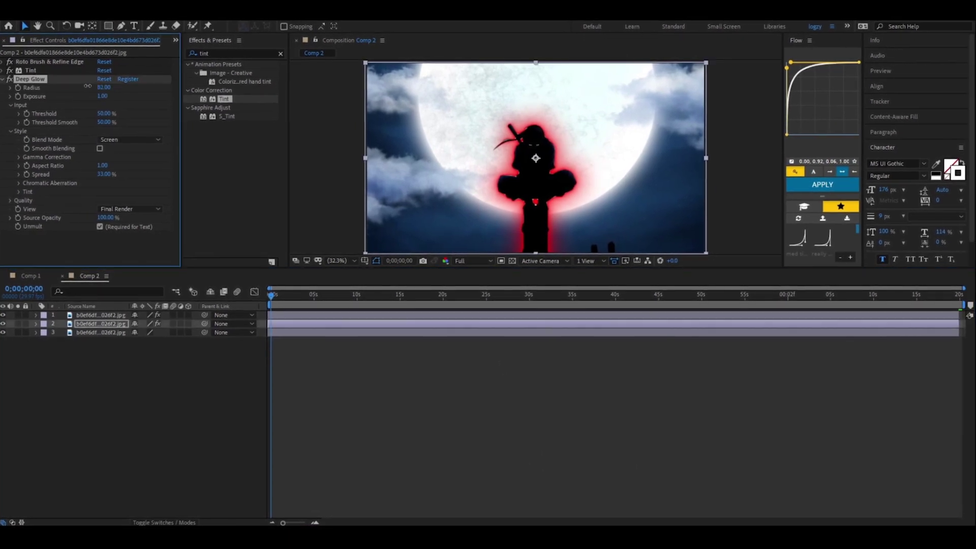
{"action": "left_click_drag", "start_coordinate": [87, 86], "coordinate": [85, 85]}
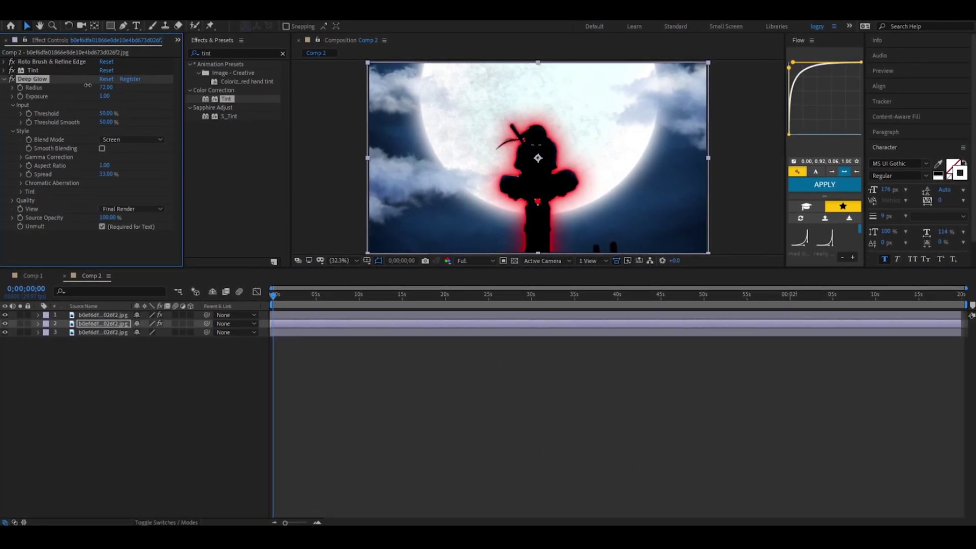
{"action": "left_click", "coordinate": [6, 79]}
Toggle Tint off to compare, collapse it, and deselect the layer
{"action": "left_click", "coordinate": [7, 70]}
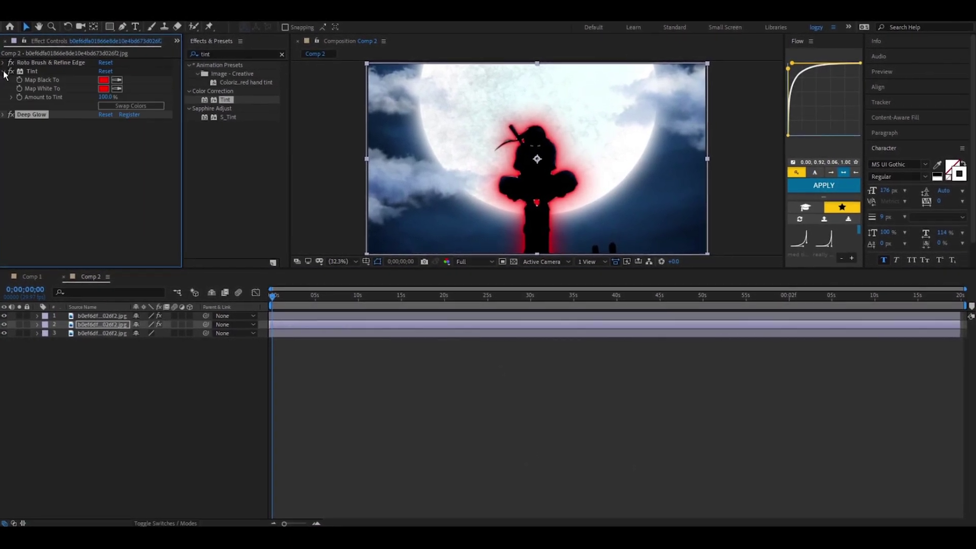
{"action": "left_click", "coordinate": [13, 71]}
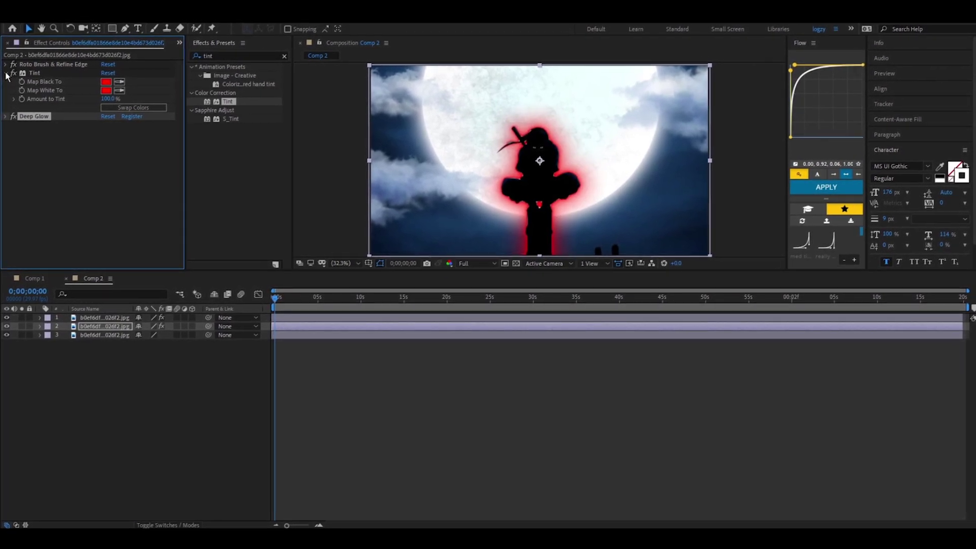
{"action": "left_click", "coordinate": [6, 73]}
{"action": "left_click", "coordinate": [540, 477]}
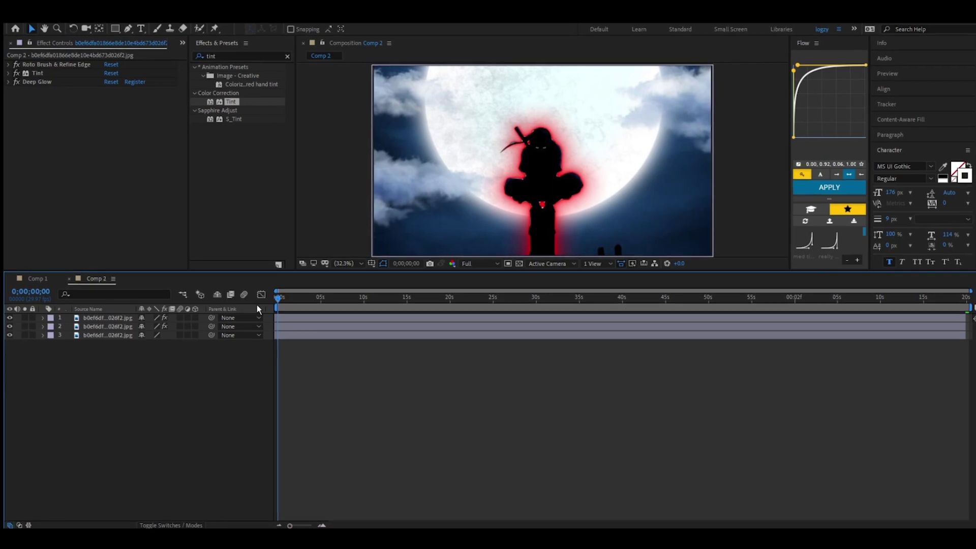
{"action": "left_click", "coordinate": [298, 332]}
{"action": "left_click", "coordinate": [315, 364]}
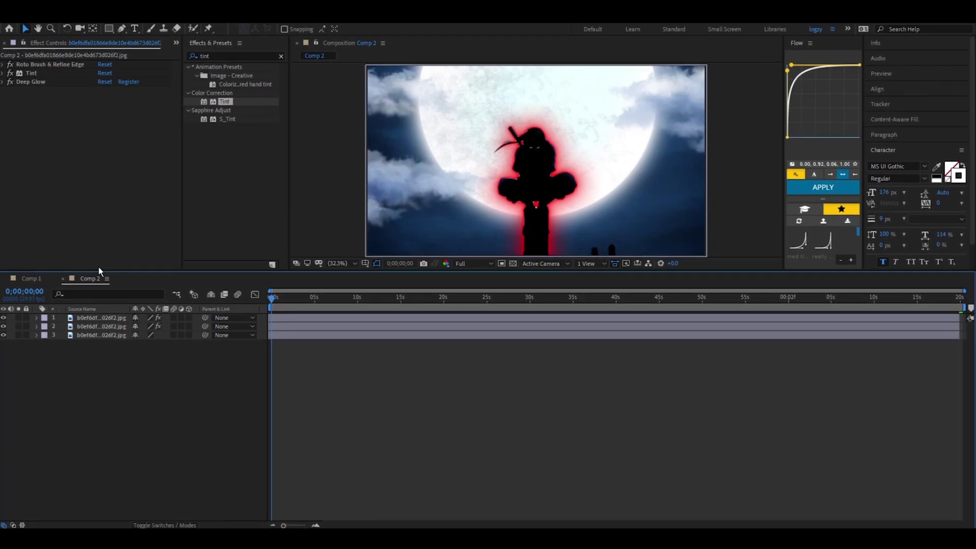
Draw a white-stroked rectangle shape layer spanning nearly the whole Comp 2 frame
{"action": "left_click", "coordinate": [110, 27]}
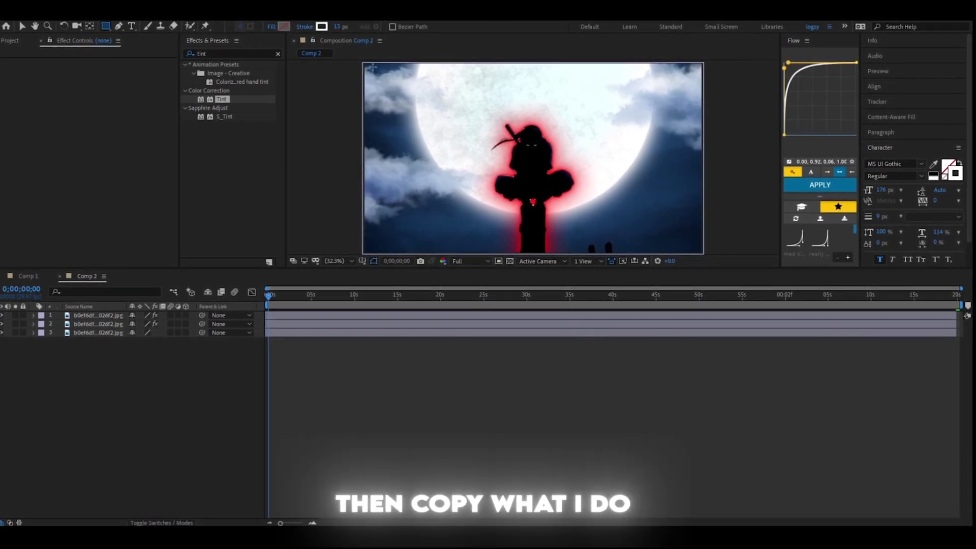
{"action": "left_click_drag", "start_coordinate": [378, 66], "coordinate": [441, 124]}
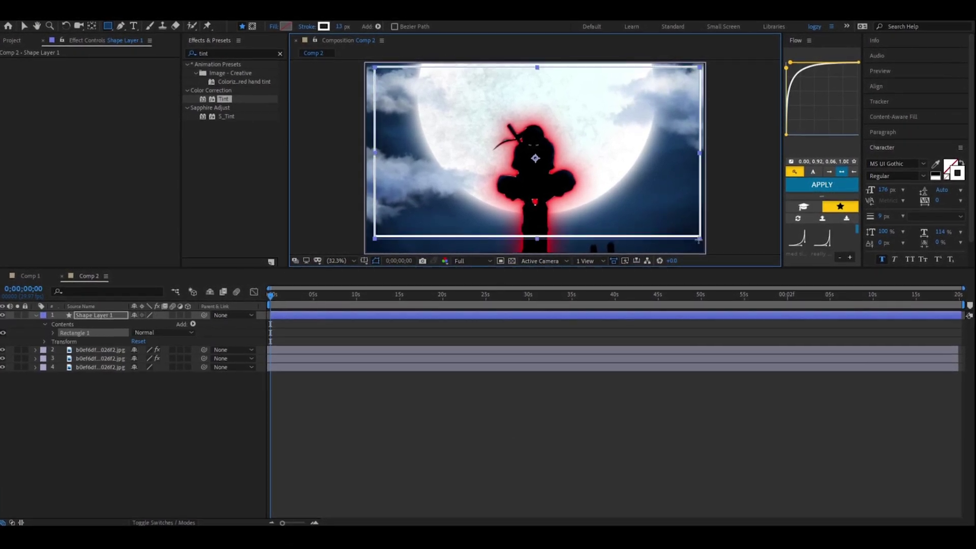
{"action": "left_click_drag", "start_coordinate": [659, 231], "coordinate": [700, 248]}
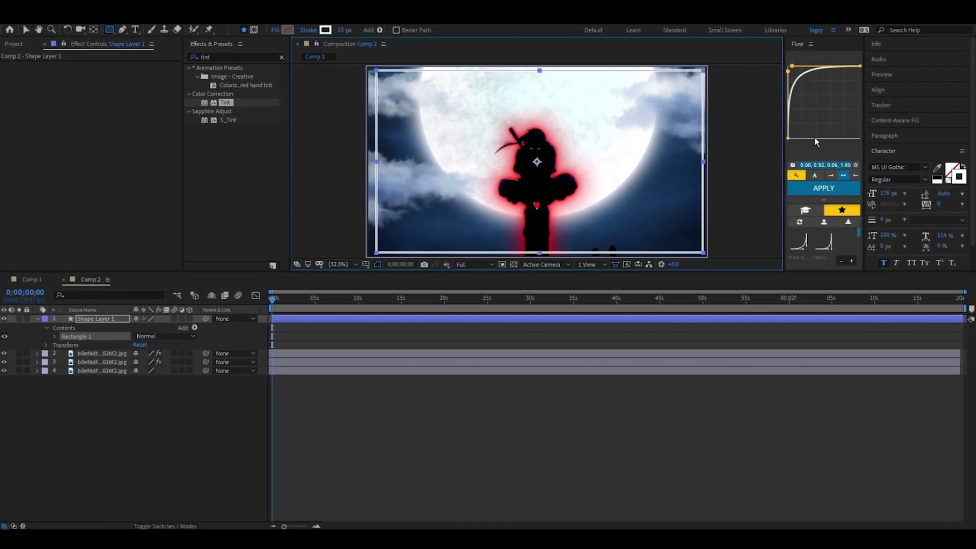
{"action": "key", "text": "p"}
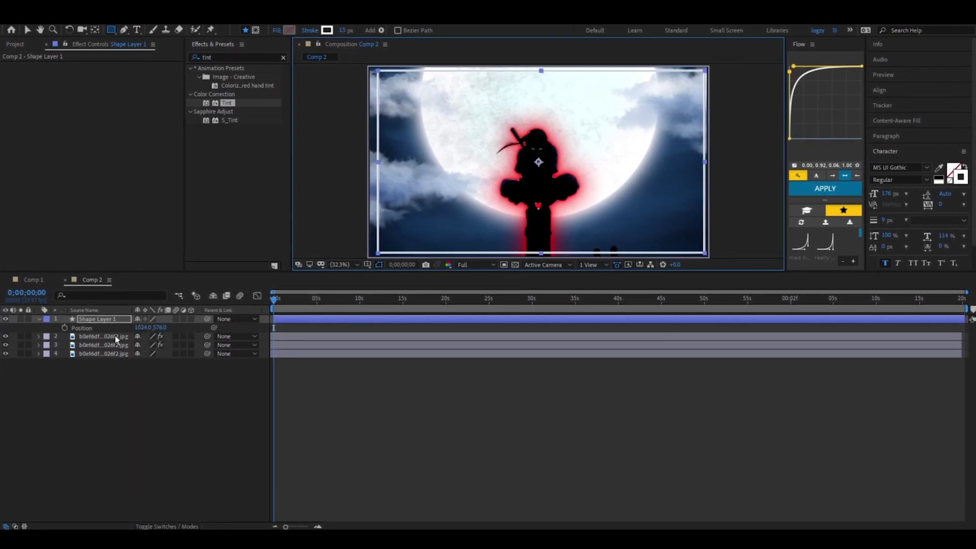
{"action": "key", "text": "p"}
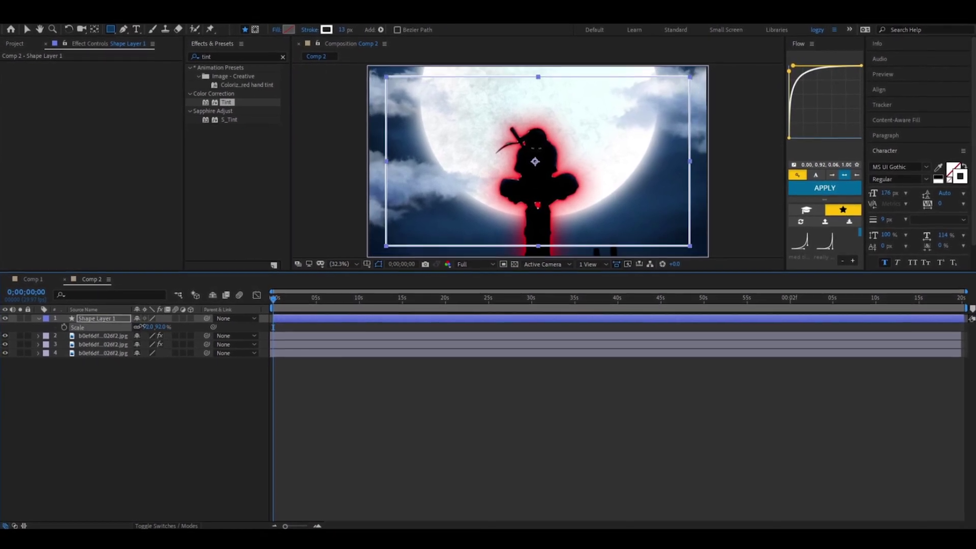
Scale the rectangle to 96% and apply Optics Compensation to it
{"action": "left_click_drag", "start_coordinate": [148, 327], "coordinate": [143, 327]}
{"action": "left_click", "coordinate": [194, 53]}
{"action": "type", "text": "fov"}
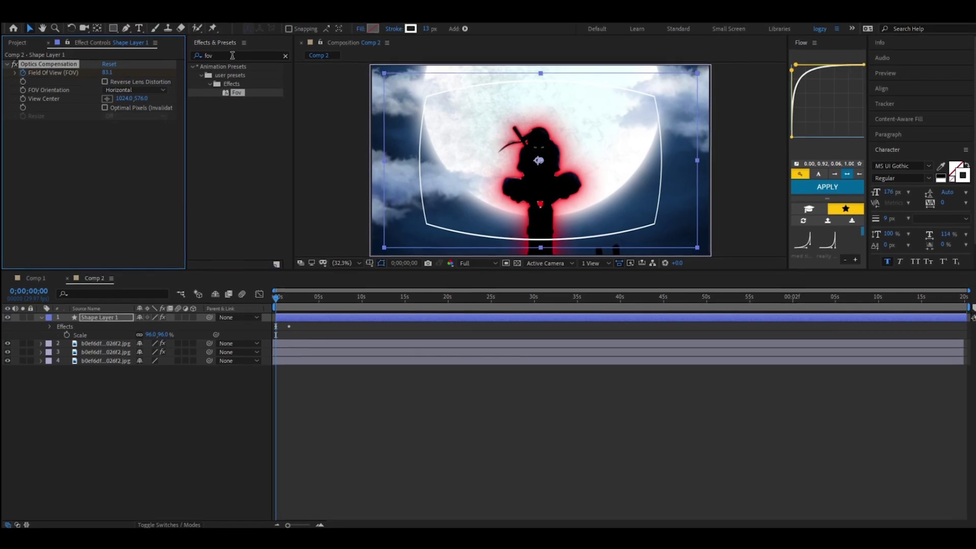
{"action": "key", "text": "BackSpace"}
{"action": "type", "text": "opt"}
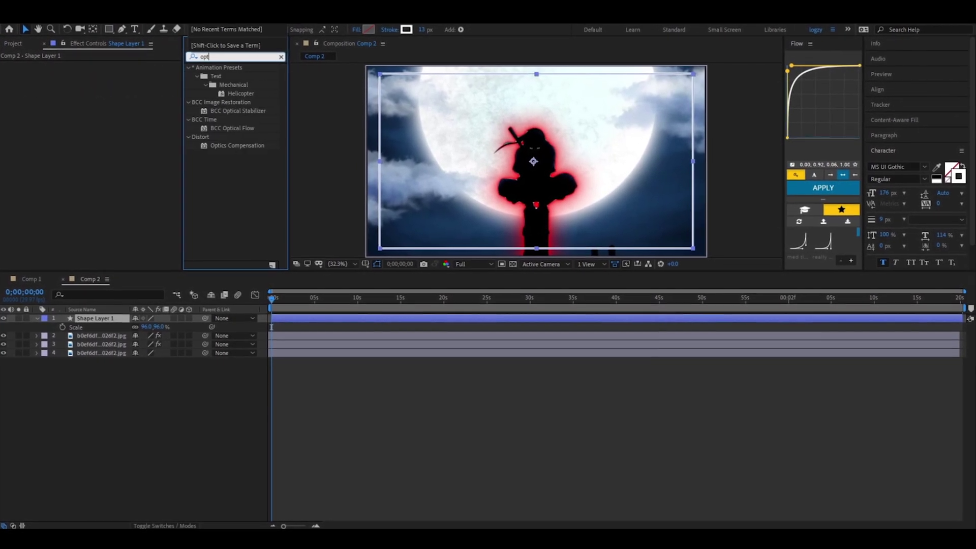
{"action": "type", "text": "i"}
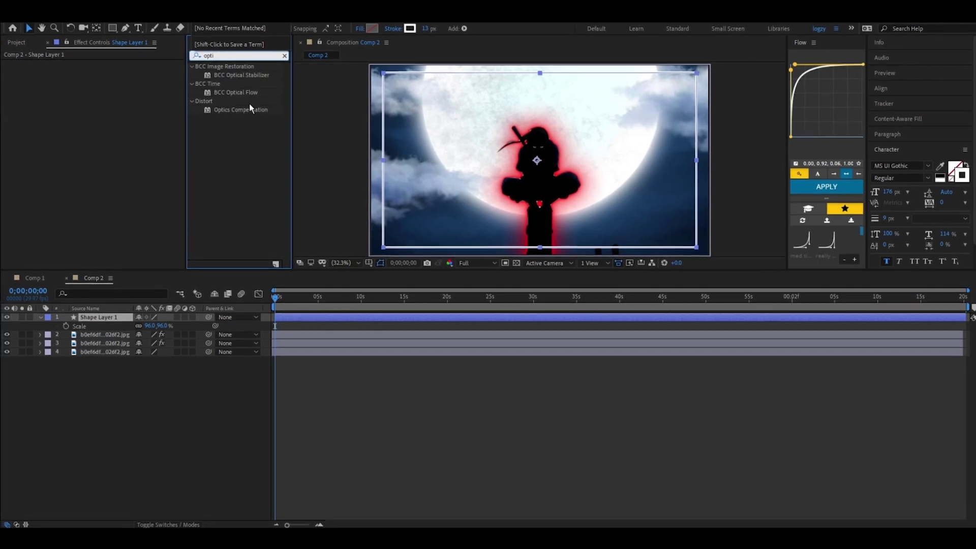
{"action": "left_click_drag", "start_coordinate": [234, 109], "coordinate": [67, 105]}
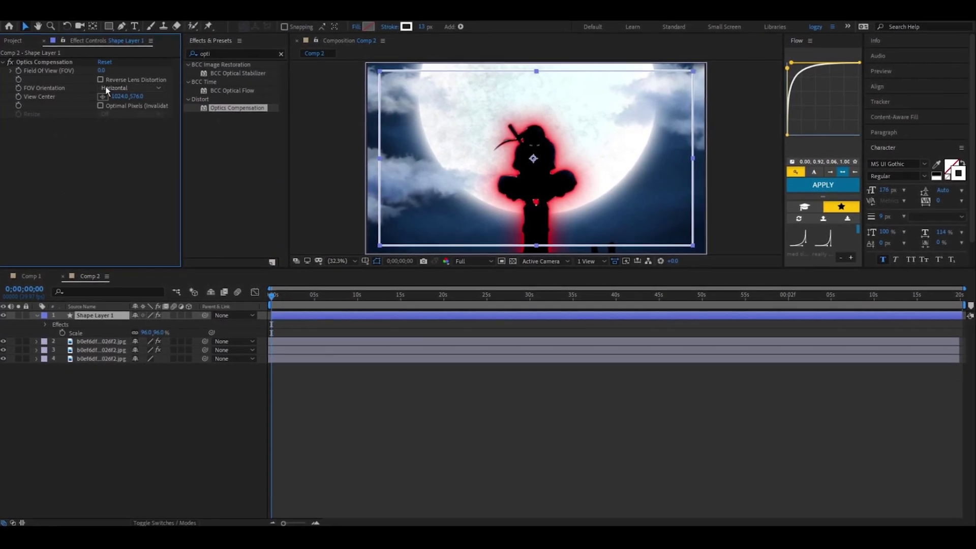
Turn on Reverse Lens Distortion, set FOV to 28.9, and blend the rectangle as Overlay
{"action": "left_click", "coordinate": [108, 99]}
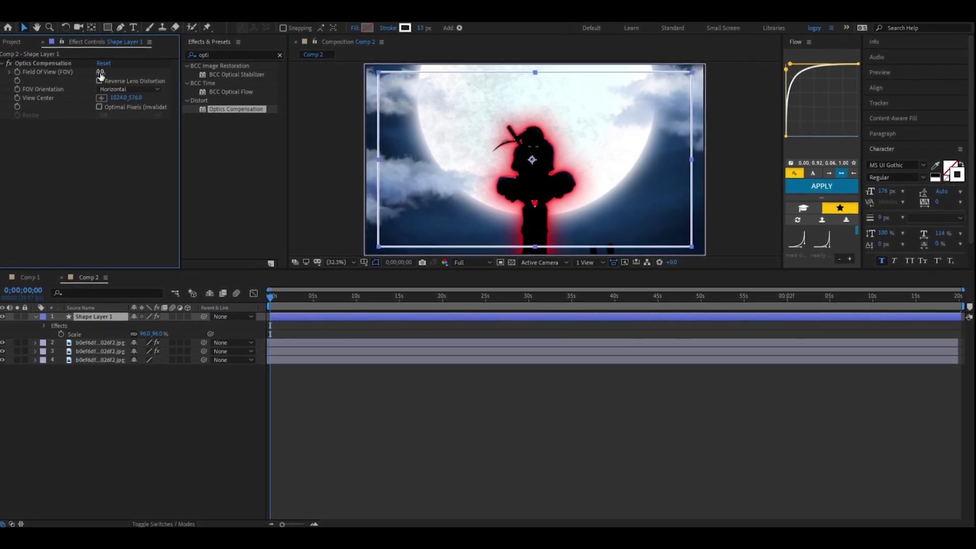
{"action": "left_click", "coordinate": [100, 81]}
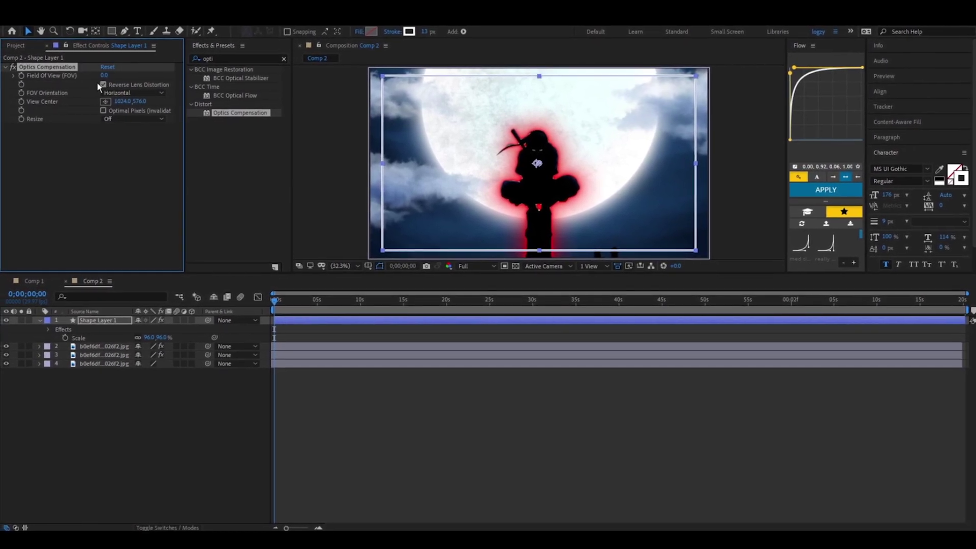
{"action": "left_click_drag", "start_coordinate": [104, 74], "coordinate": [143, 79]}
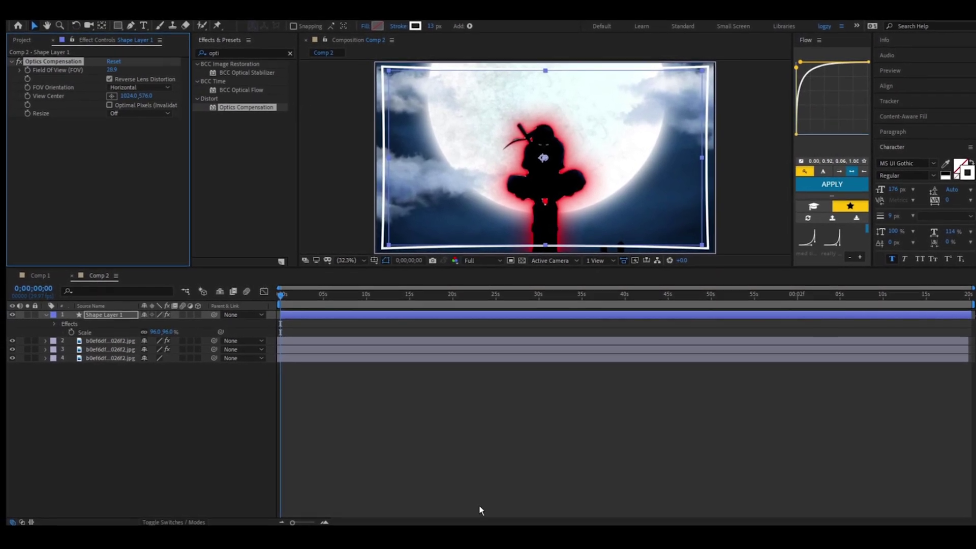
{"action": "right_click", "coordinate": [312, 313]}
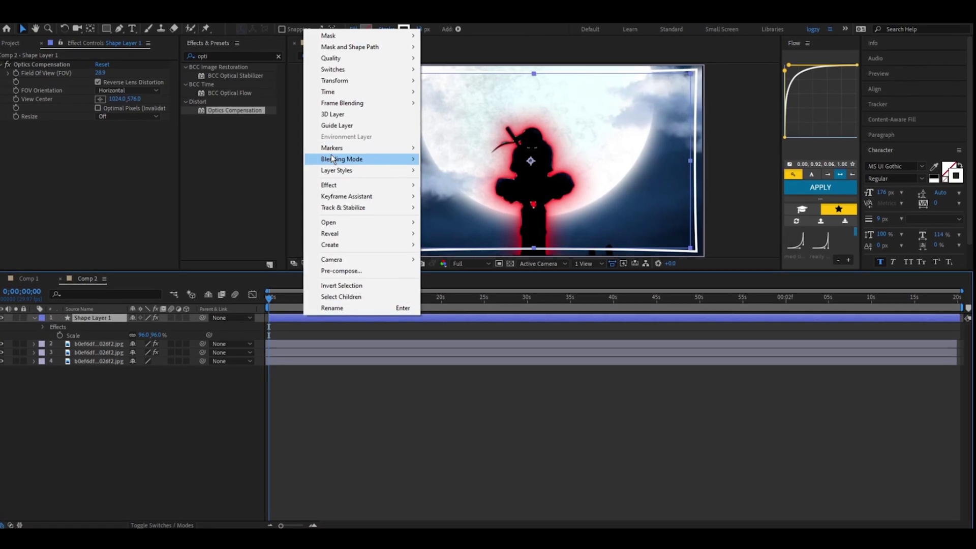
{"action": "mouse_move", "coordinate": [332, 159]}
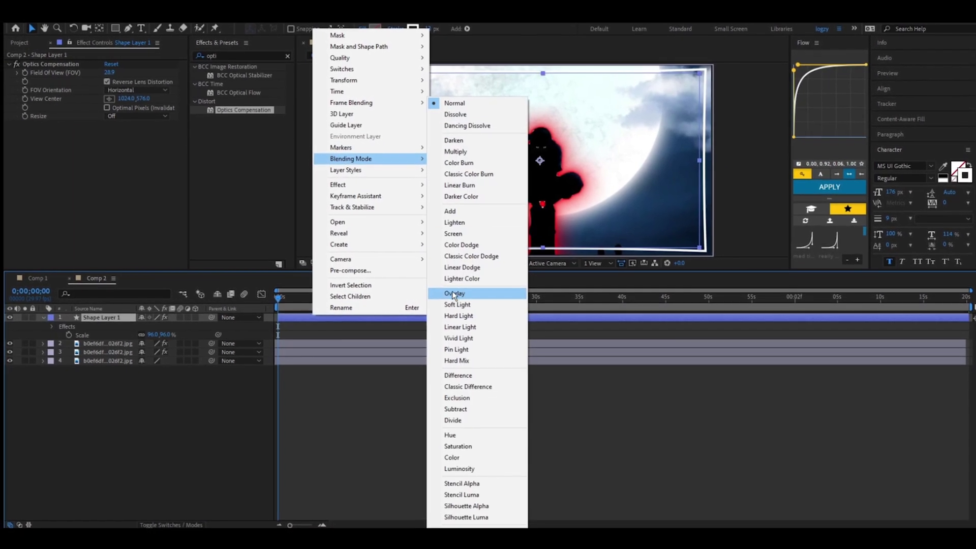
{"action": "left_click", "coordinate": [460, 296]}
{"action": "left_click", "coordinate": [491, 416]}
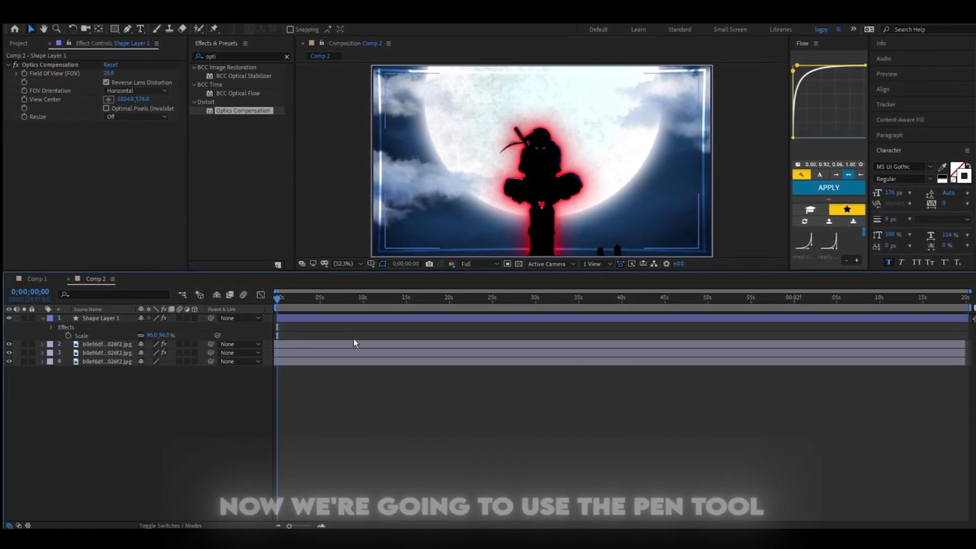
{"action": "left_click", "coordinate": [335, 319]}
Collapse Shape Layer 1, switch to the Pen tool, and fit the comp in the viewer
{"action": "key", "text": "u"}
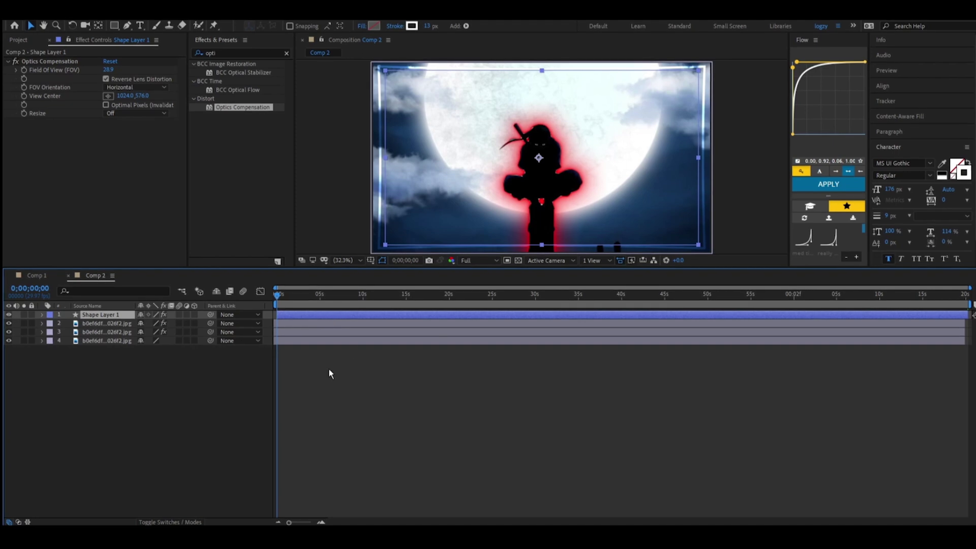
{"action": "left_click", "coordinate": [288, 340]}
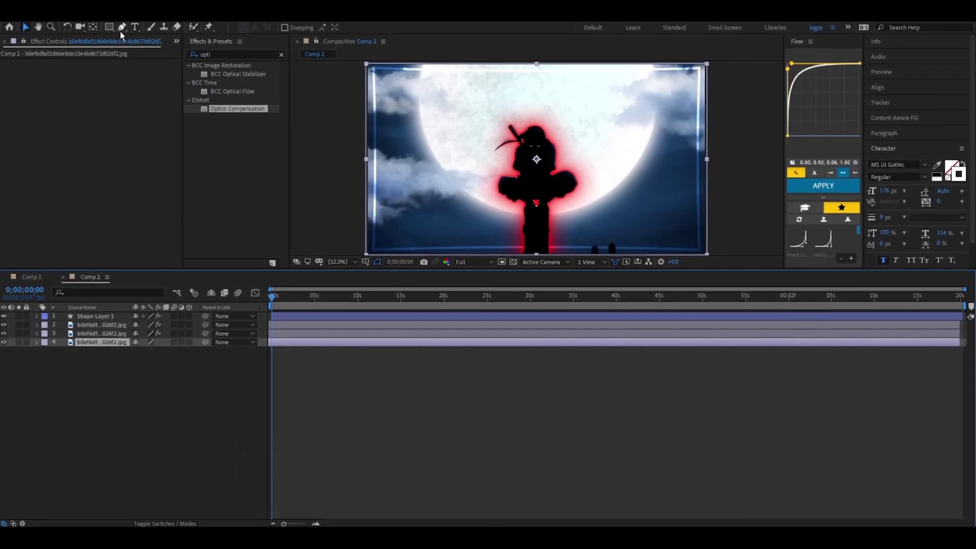
{"action": "left_click", "coordinate": [122, 27]}
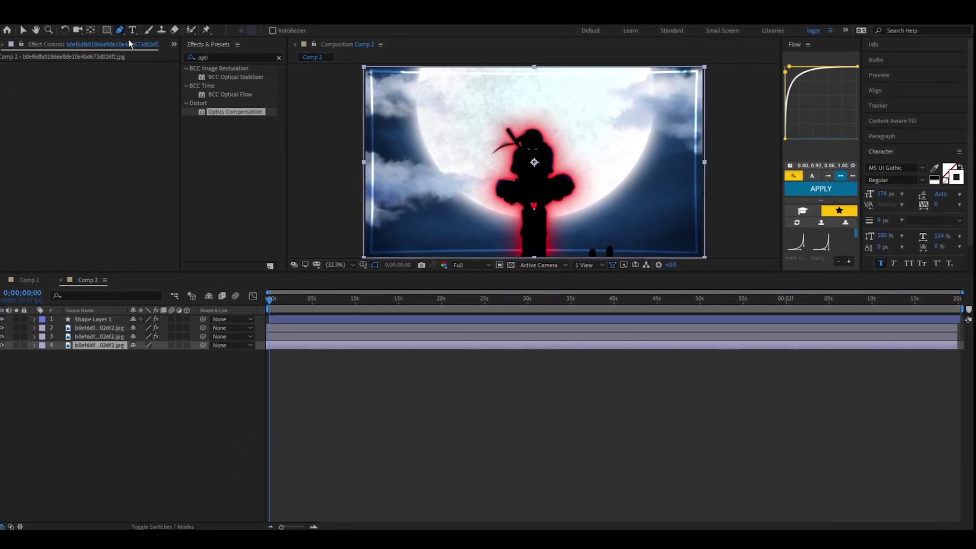
{"action": "left_click", "coordinate": [387, 453]}
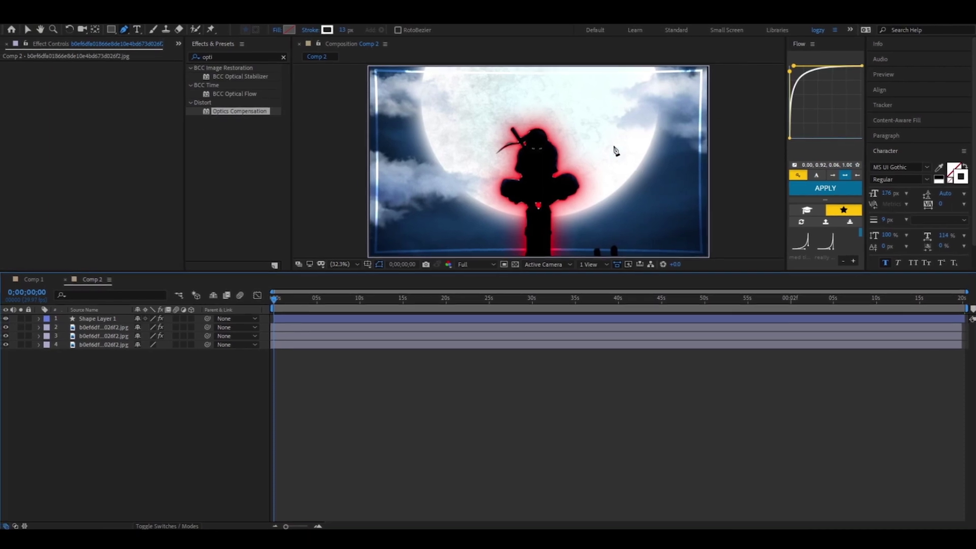
{"action": "scroll", "coordinate": [518, 148], "scroll_direction": "down", "scroll_amount": 2}
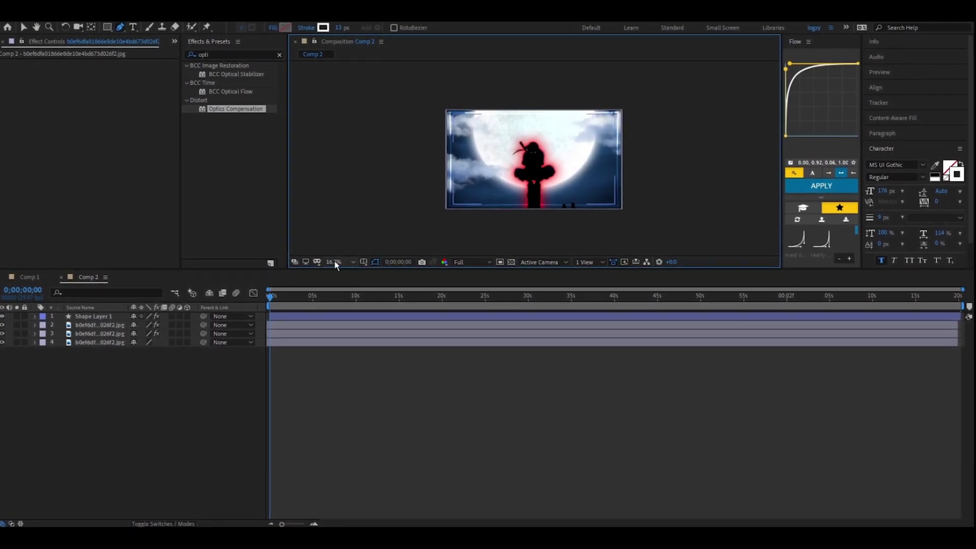
{"action": "left_click", "coordinate": [337, 261]}
{"action": "left_click", "coordinate": [337, 276]}
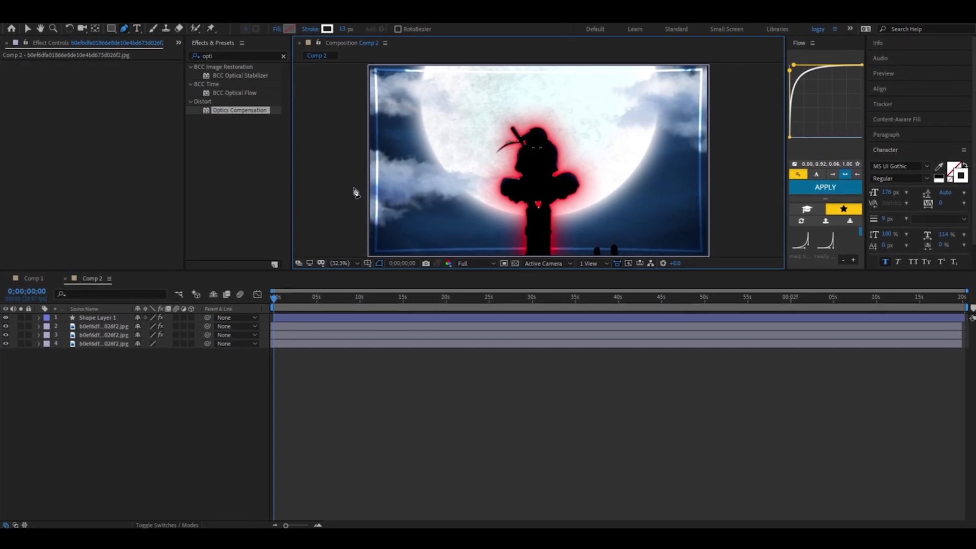
Draw a wavy pen line across the moon and silhouette as Shape Layer 2
{"action": "left_click", "coordinate": [351, 187]}
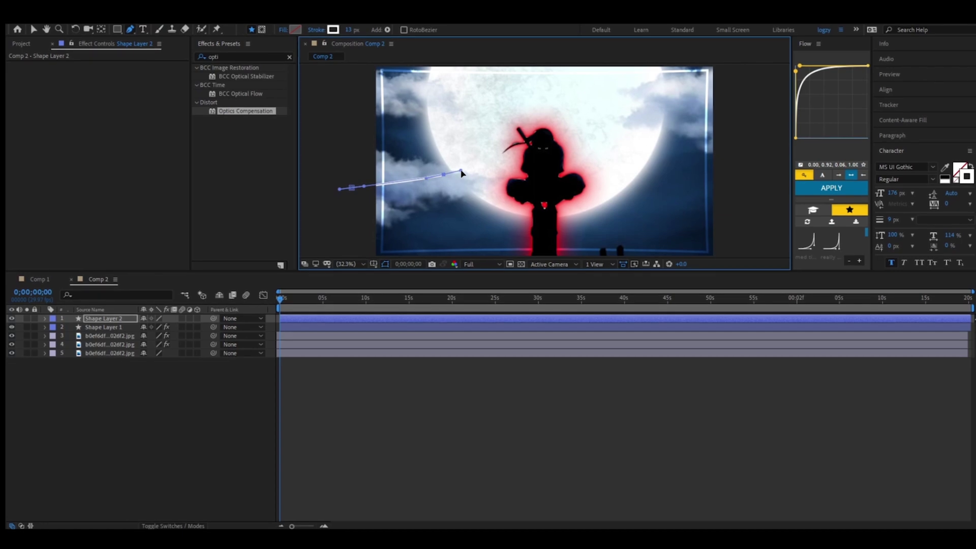
{"action": "left_click_drag", "start_coordinate": [496, 154], "coordinate": [572, 141]}
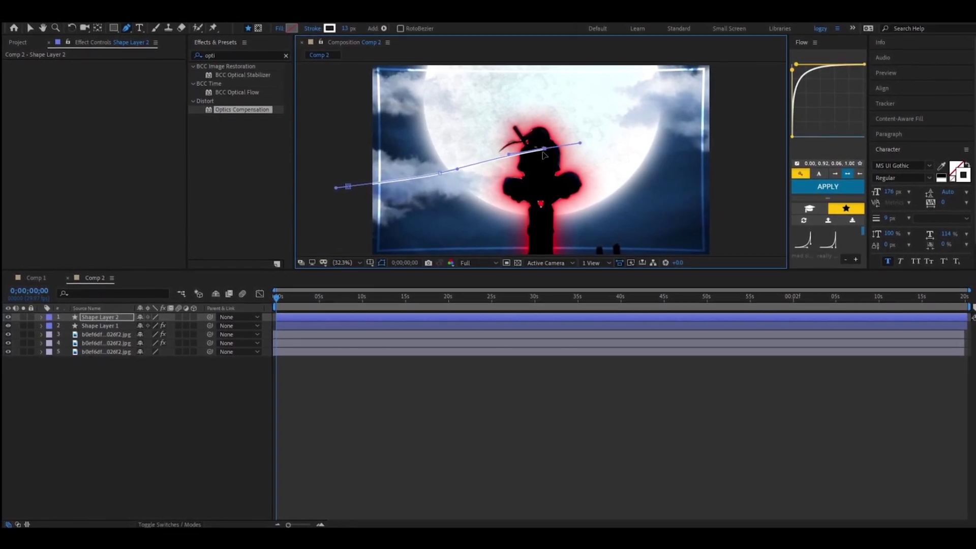
{"action": "left_click_drag", "start_coordinate": [634, 174], "coordinate": [656, 177]}
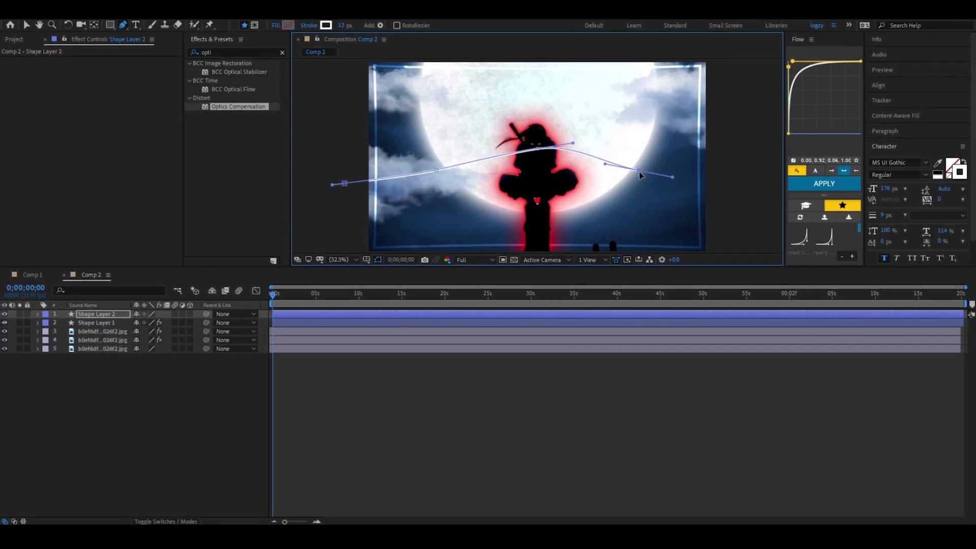
{"action": "left_click_drag", "start_coordinate": [650, 171], "coordinate": [665, 170]}
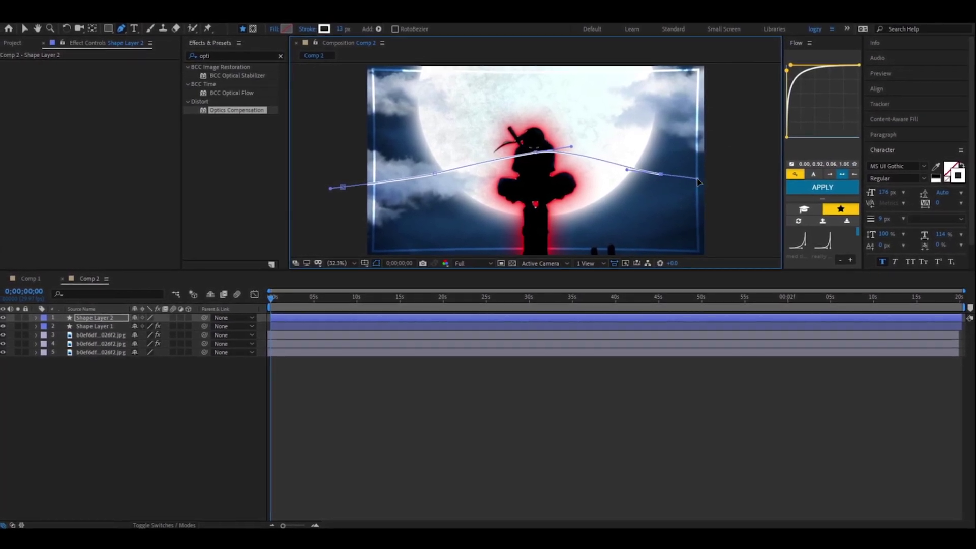
{"action": "left_click", "coordinate": [759, 123]}
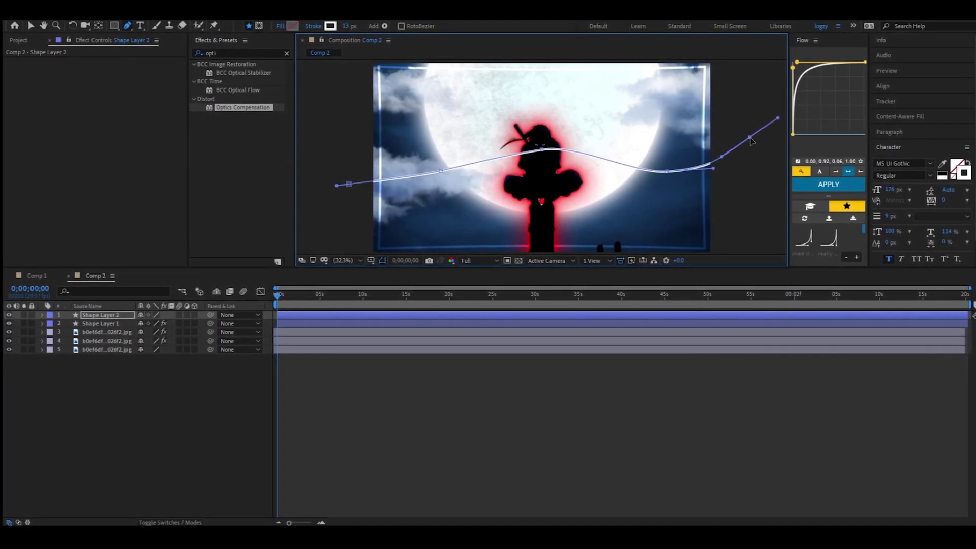
{"action": "left_click", "coordinate": [594, 429]}
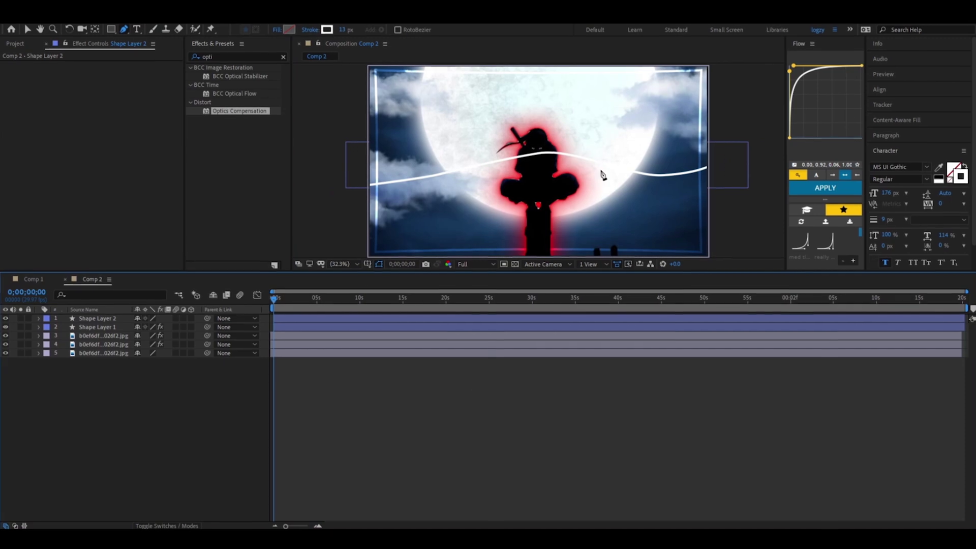
{"action": "left_click", "coordinate": [291, 325]}
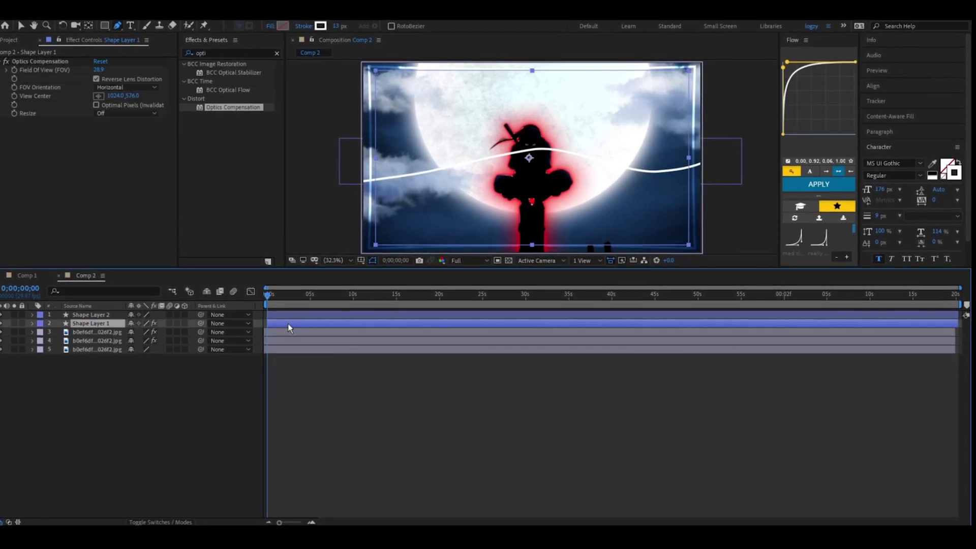
{"action": "left_click", "coordinate": [87, 318]}
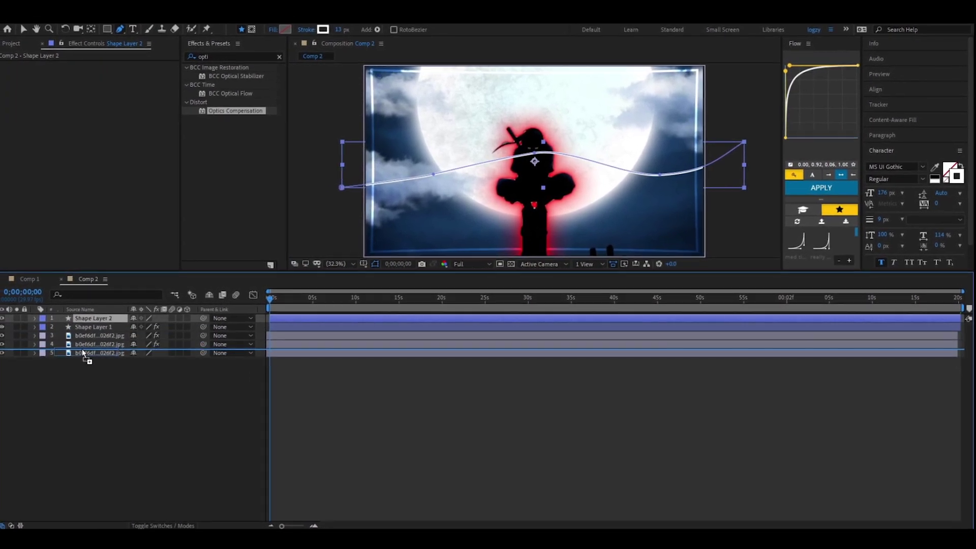
Move Shape Layer 2 below the silhouette layers and duplicate it
{"action": "left_click_drag", "start_coordinate": [82, 348], "coordinate": [81, 350]}
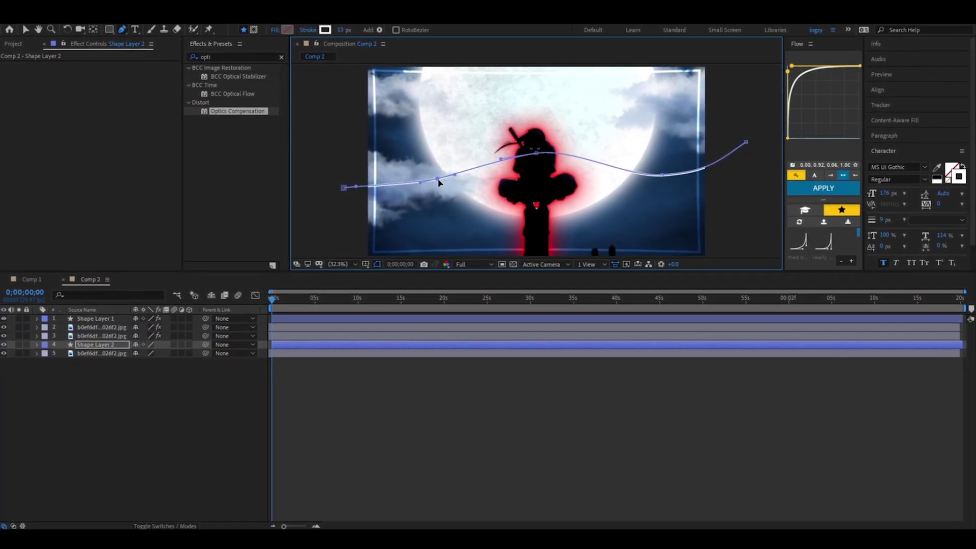
{"action": "left_click", "coordinate": [309, 345]}
{"action": "key", "text": "ctrl+d"}
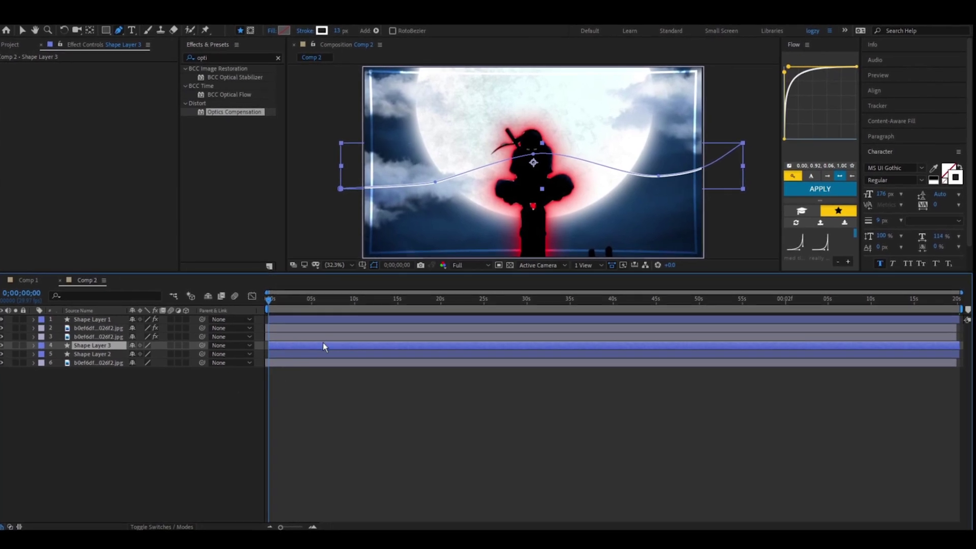
Flip the duplicated line vertically so the two waves cross over the moon
{"action": "right_click", "coordinate": [323, 345]}
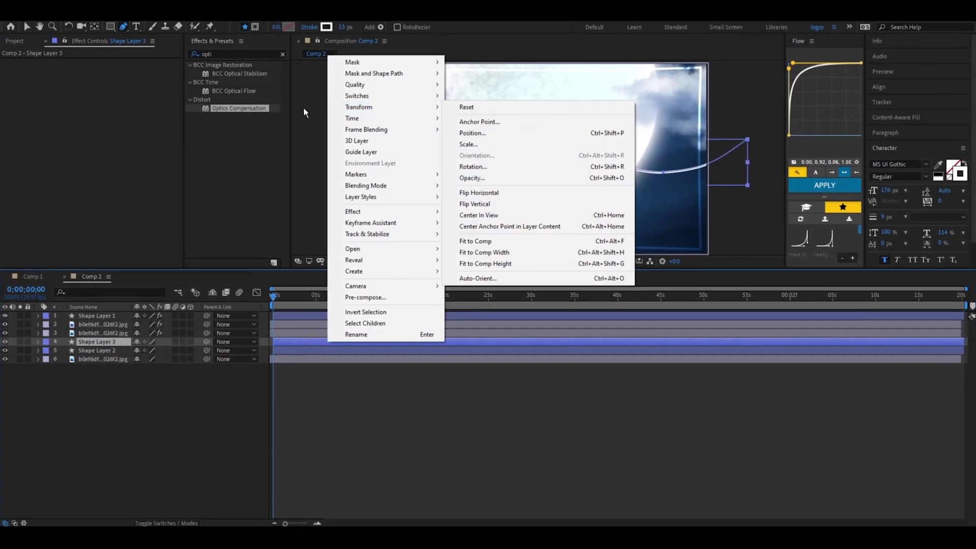
{"action": "mouse_move", "coordinate": [356, 108]}
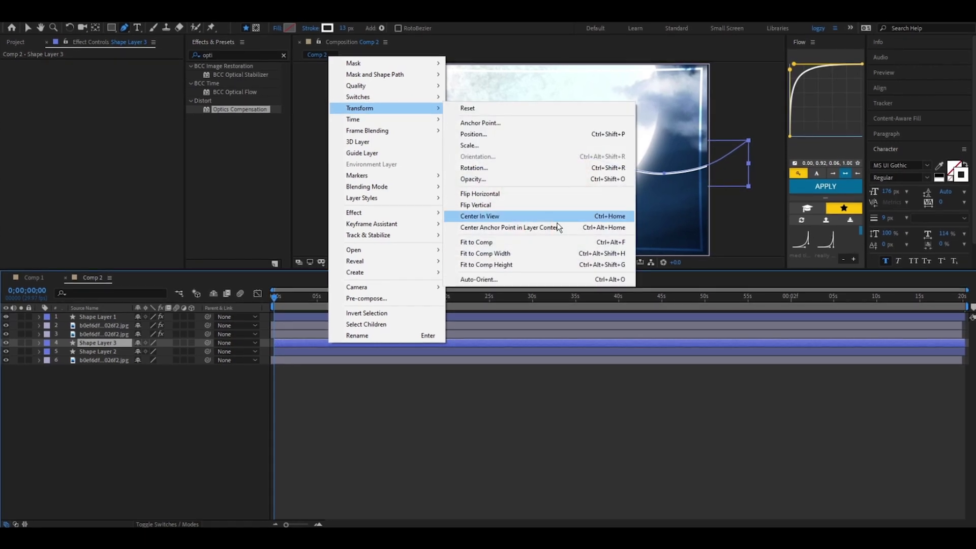
{"action": "left_click", "coordinate": [498, 196]}
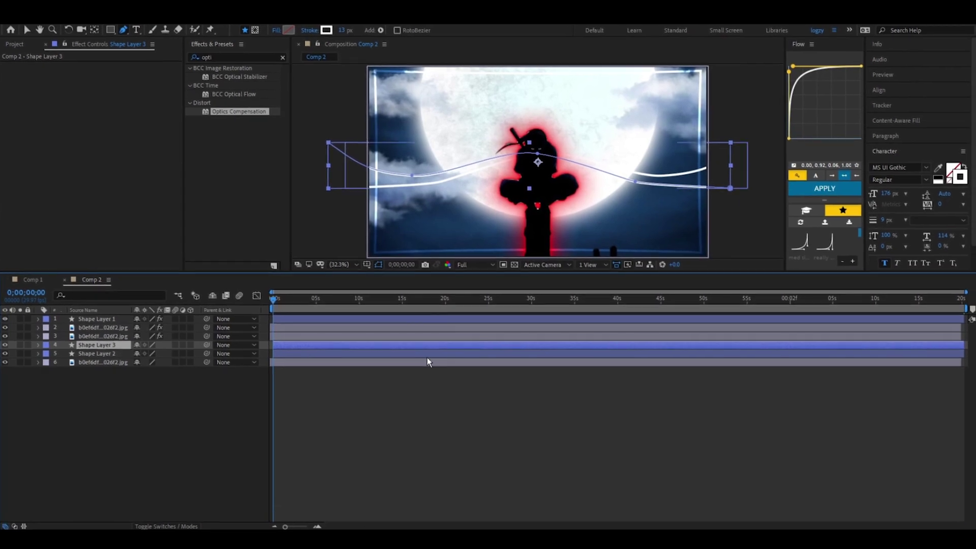
{"action": "key", "text": "ctrl+z"}
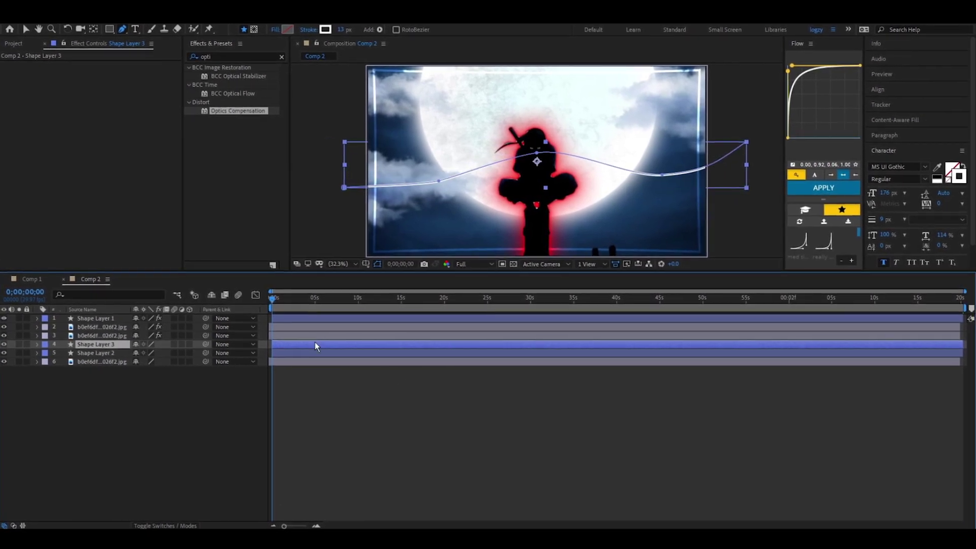
{"action": "right_click", "coordinate": [298, 346]}
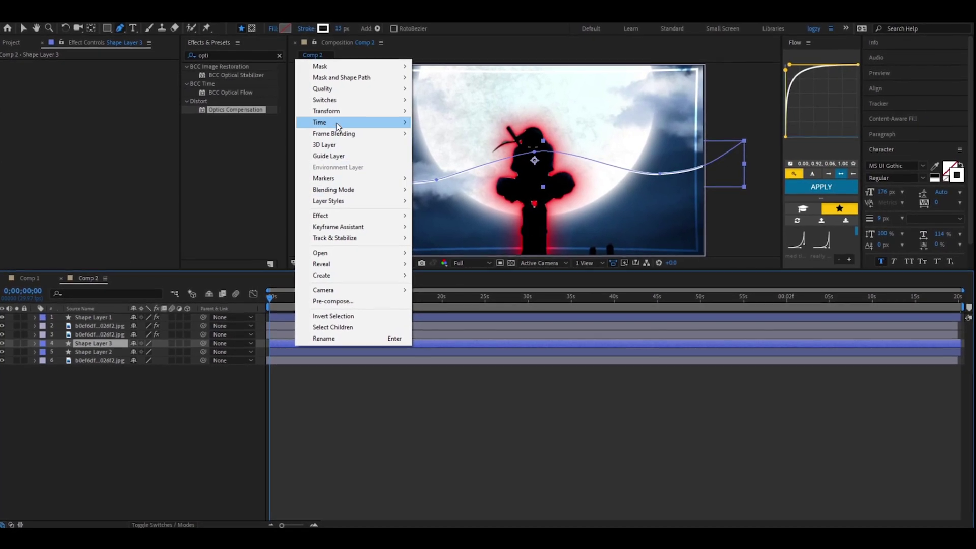
{"action": "mouse_move", "coordinate": [341, 112]}
{"action": "left_click", "coordinate": [458, 207]}
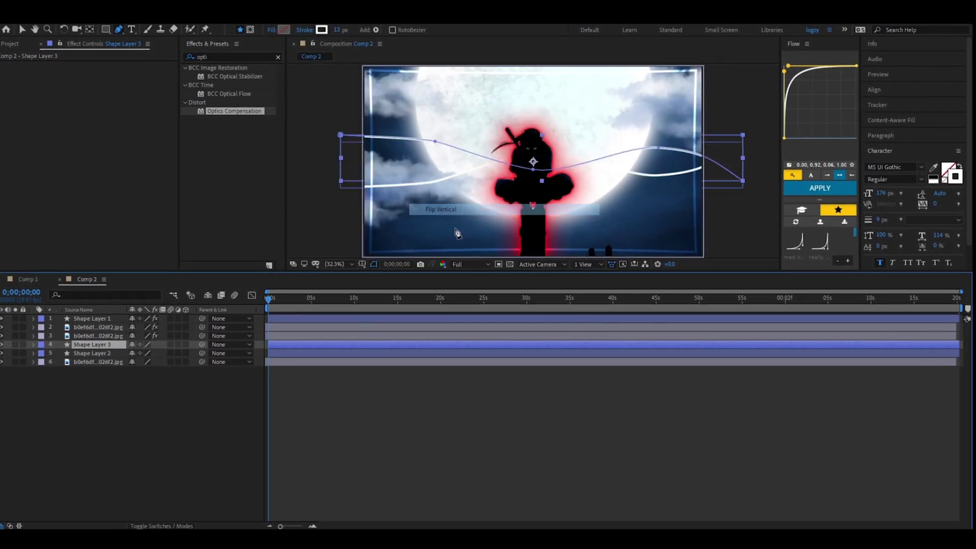
{"action": "left_click", "coordinate": [462, 372]}
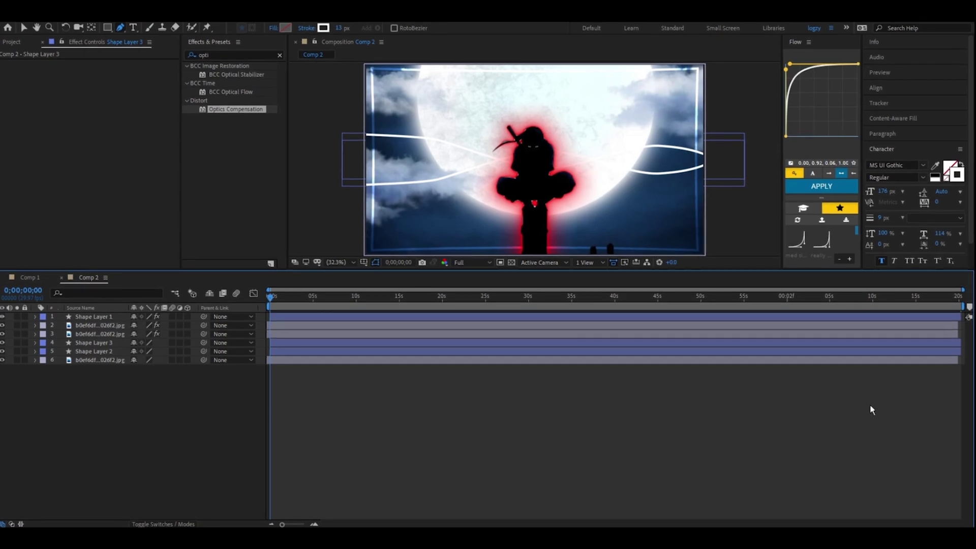
{"action": "left_click", "coordinate": [295, 359]}
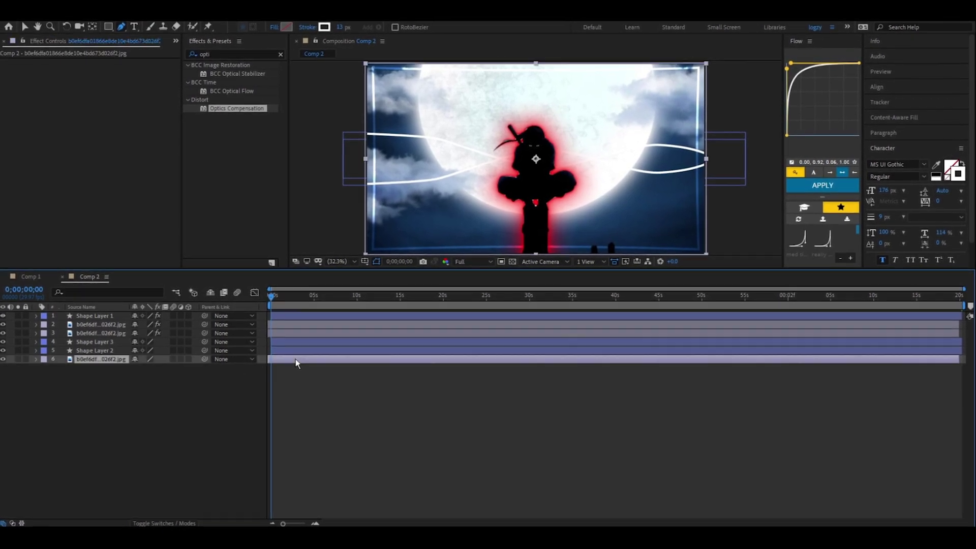
Apply Hue/Saturation to the moon background image and lower Master Lightness to -14
{"action": "left_click", "coordinate": [280, 53]}
{"action": "type", "text": "hue"}
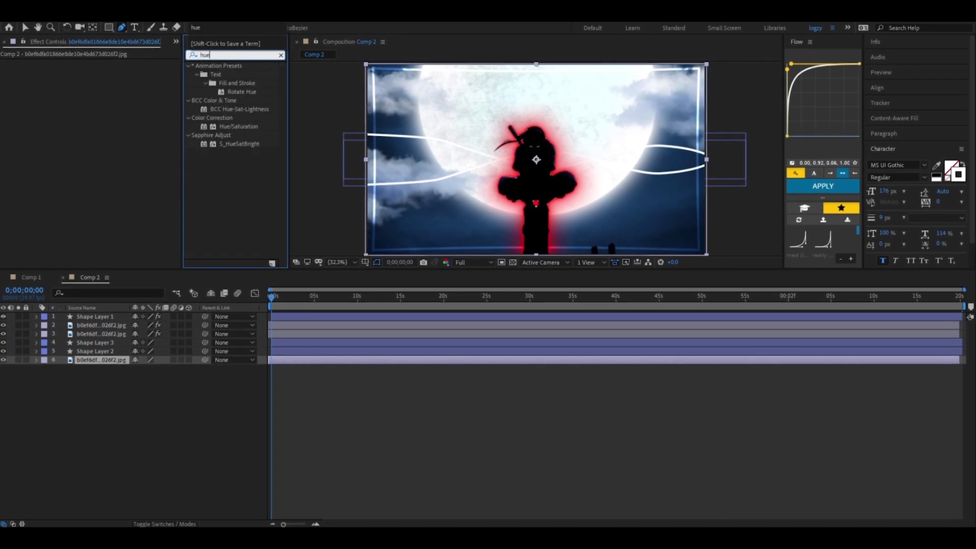
{"action": "left_click_drag", "start_coordinate": [236, 126], "coordinate": [130, 140]}
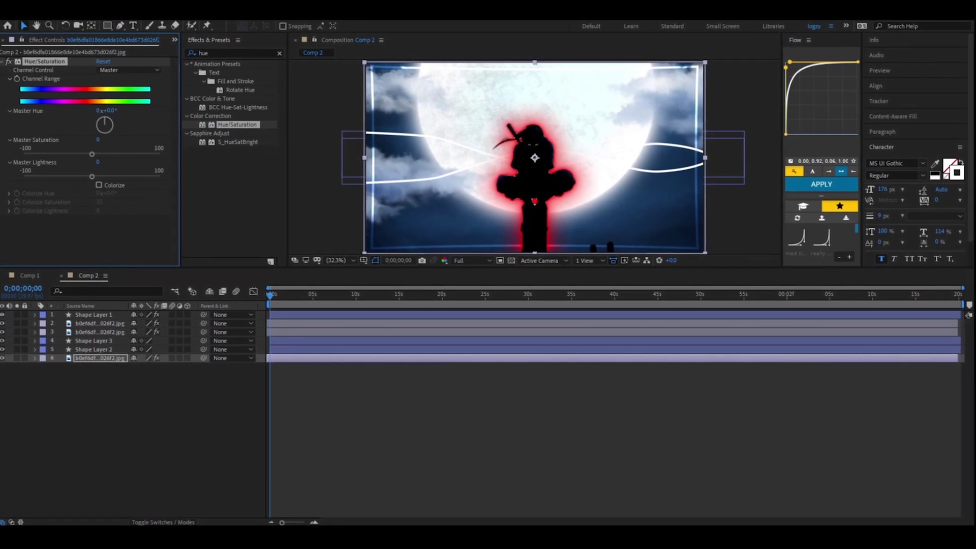
{"action": "mouse_move", "coordinate": [92, 177]}
{"action": "left_mouse_down"}
{"action": "mouse_move", "coordinate": [79, 177]}
{"action": "mouse_move", "coordinate": [92, 182]}
{"action": "left_mouse_up"}
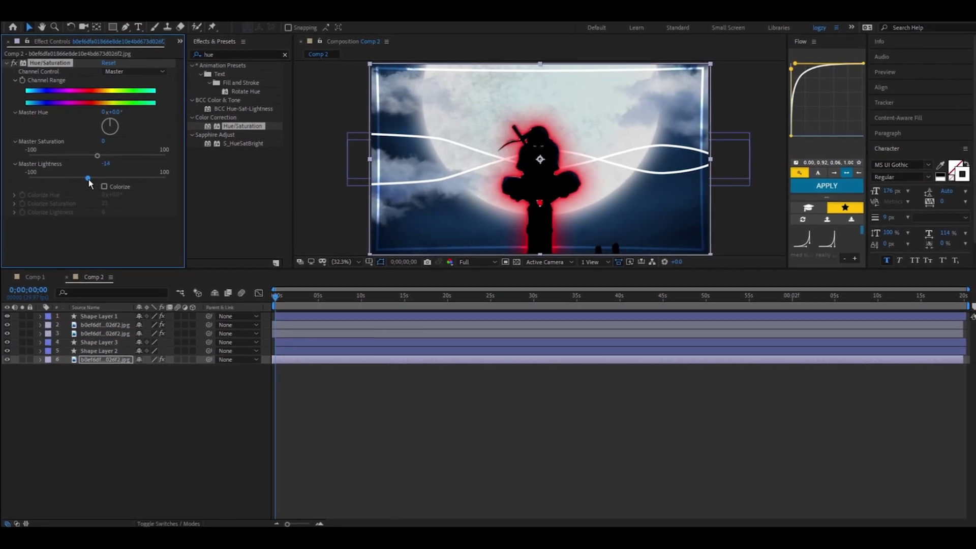
{"action": "left_click", "coordinate": [459, 442]}
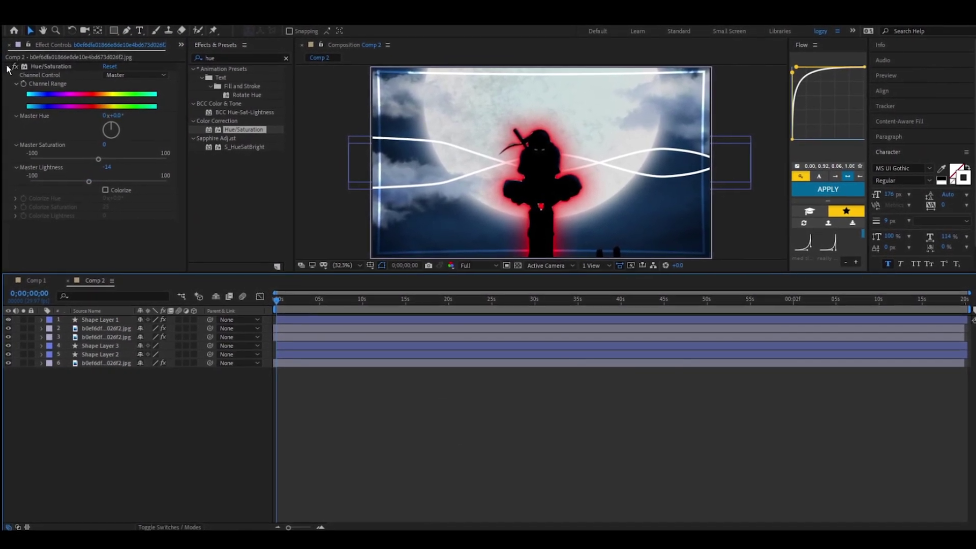
Collapse the Hue/Saturation settings and select both light-line layers
{"action": "left_click", "coordinate": [9, 67]}
{"action": "left_click", "coordinate": [310, 346]}
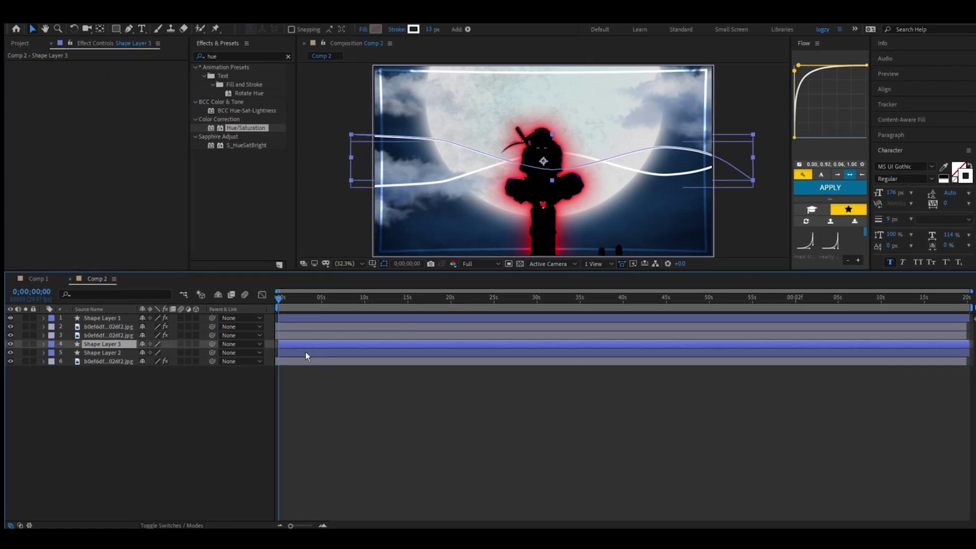
{"action": "left_click", "coordinate": [304, 355]}
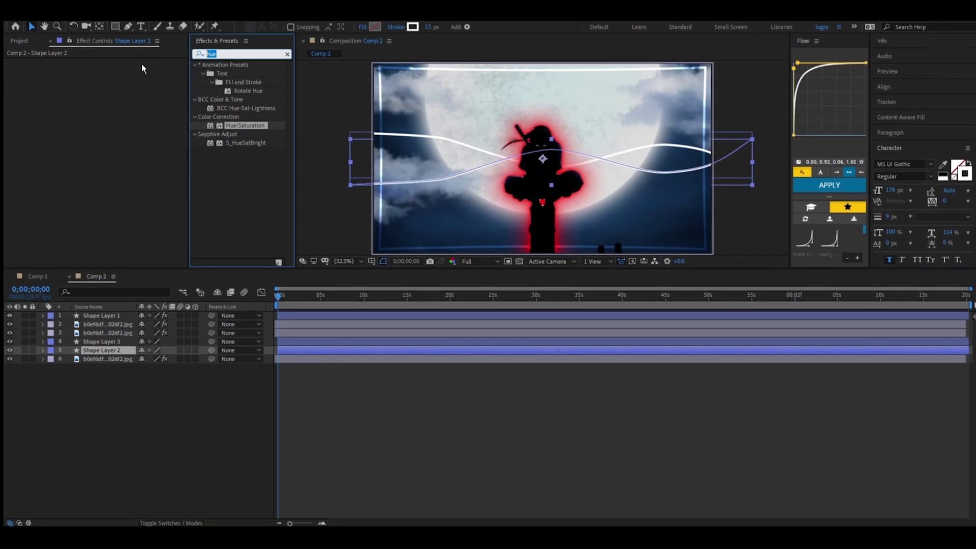
Give the second light line Deep Glow with Unmult on, radius 200 and exposure 0.83
{"action": "key", "text": "BackSpace"}
{"action": "key", "text": "BackSpace"}
{"action": "key", "text": "BackSpace"}
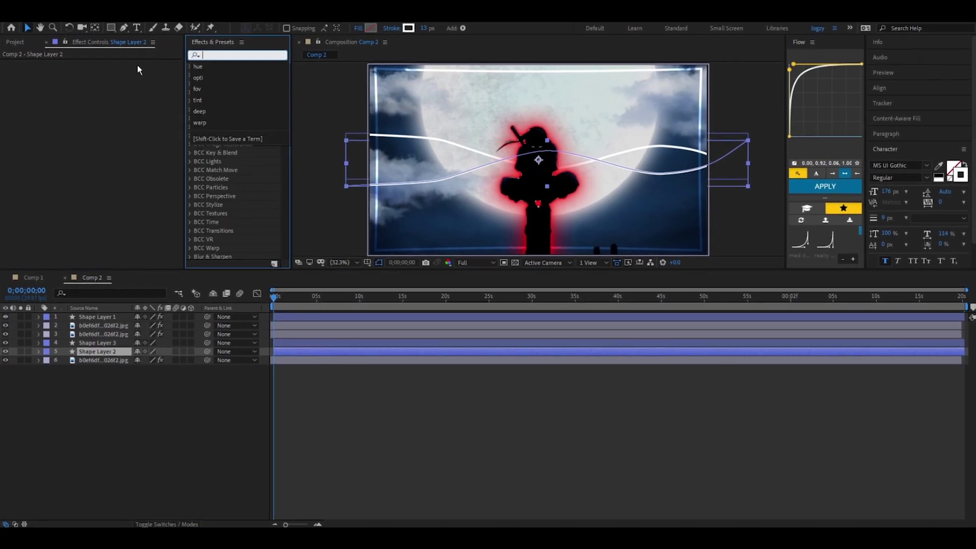
{"action": "type", "text": "deep"}
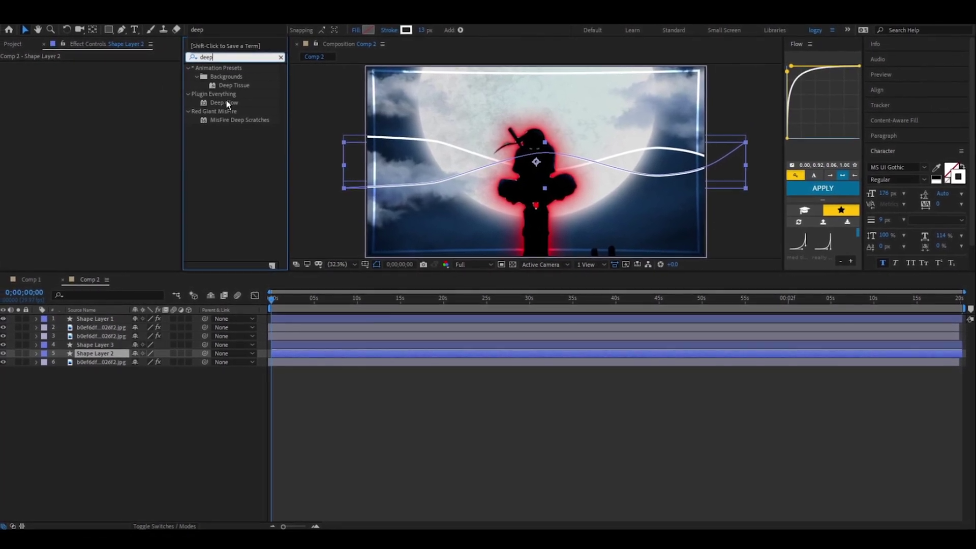
{"action": "double_click", "coordinate": [234, 102]}
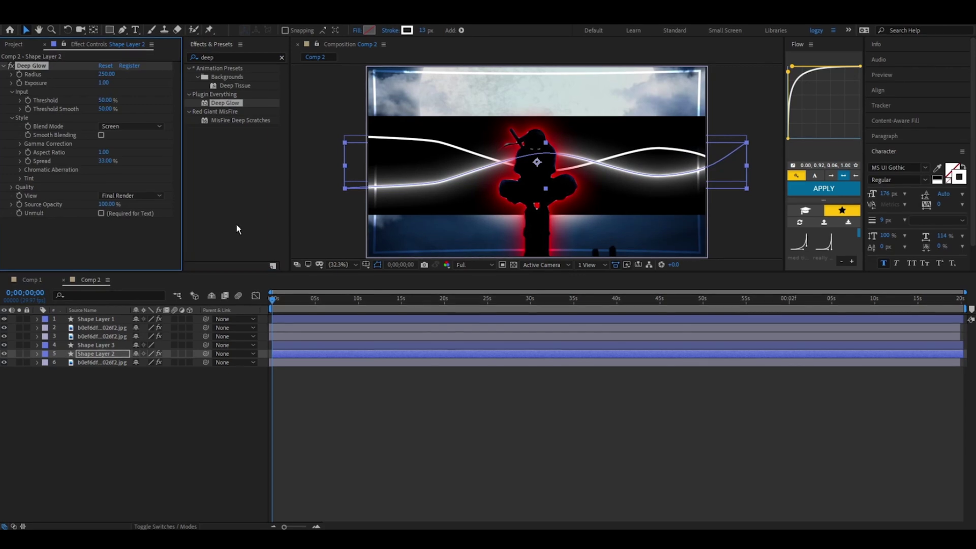
{"action": "left_click", "coordinate": [101, 212]}
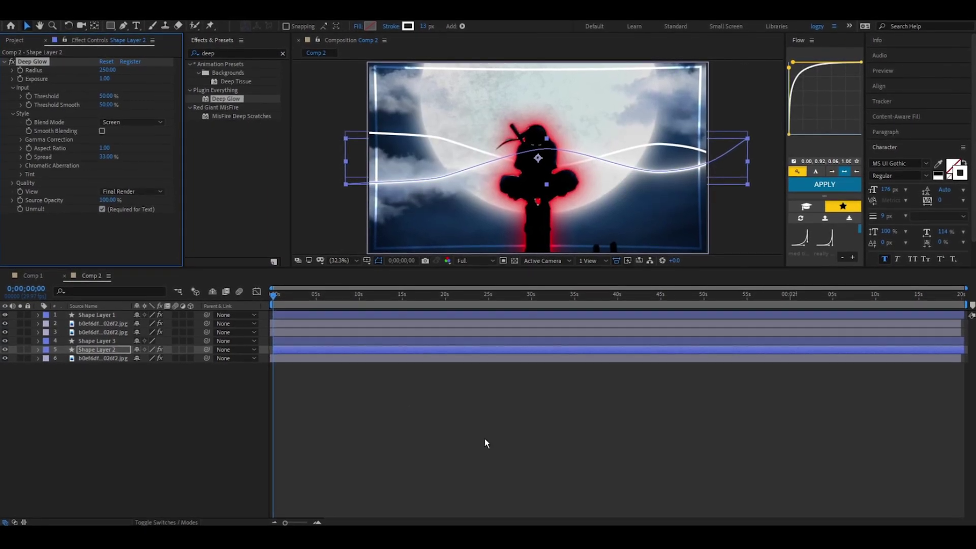
{"action": "left_click", "coordinate": [360, 389]}
{"action": "left_click_drag", "start_coordinate": [108, 70], "coordinate": [85, 70]}
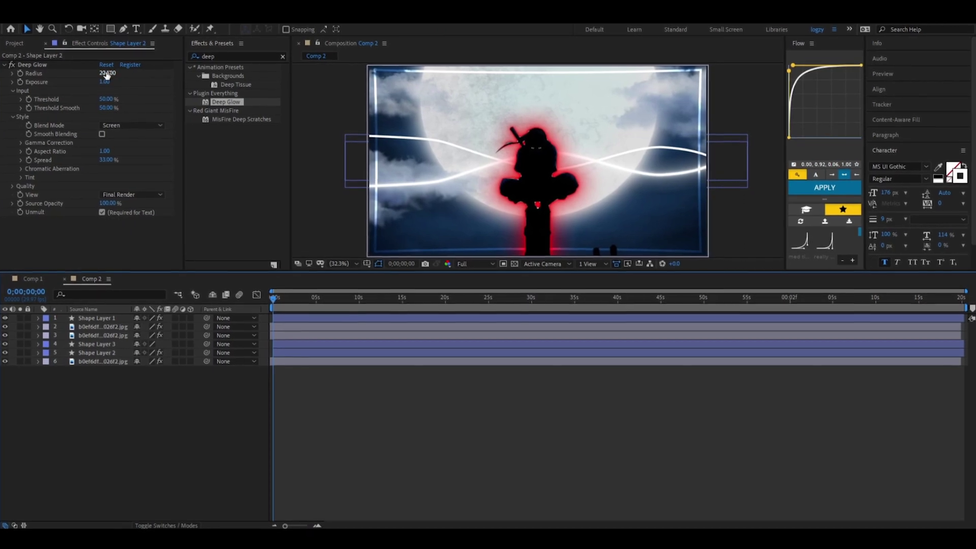
{"action": "key", "text": "Return"}
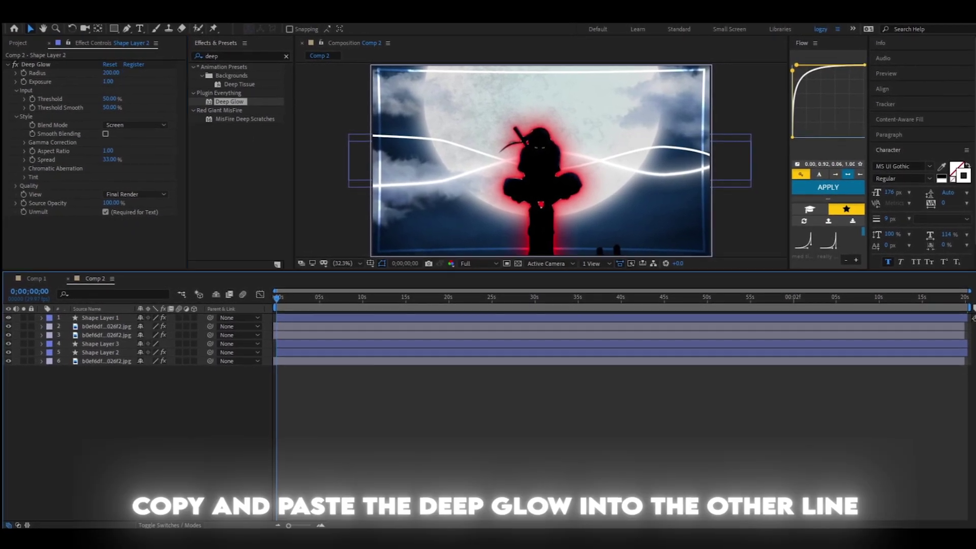
Copy the Deep Glow effect onto the copied light line so both lines glow
{"action": "left_click", "coordinate": [37, 64]}
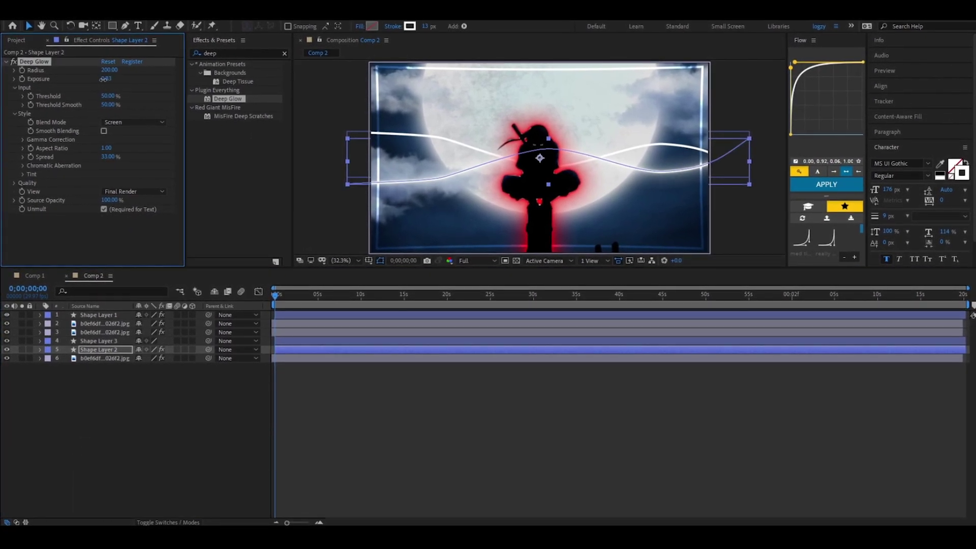
{"action": "left_click", "coordinate": [466, 488]}
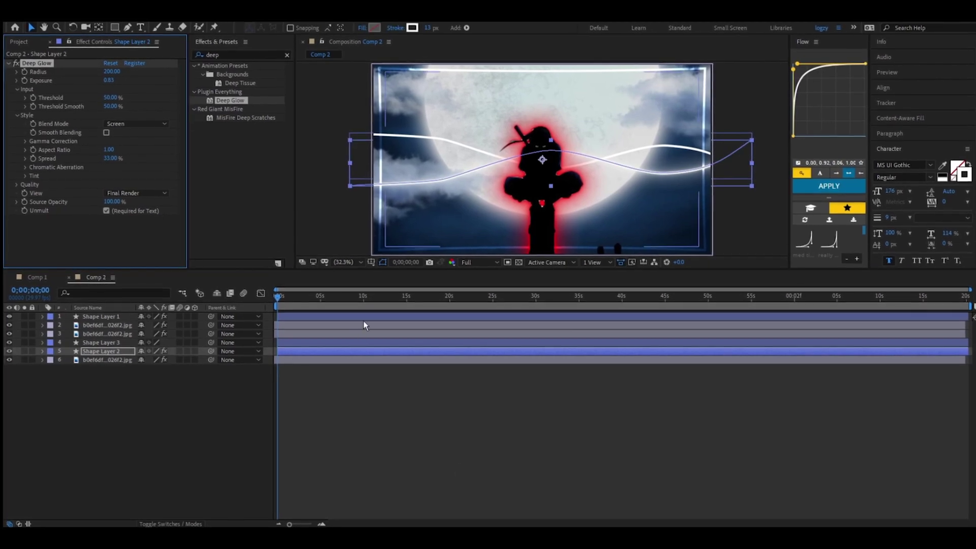
{"action": "left_click", "coordinate": [311, 342]}
{"action": "left_click", "coordinate": [484, 452]}
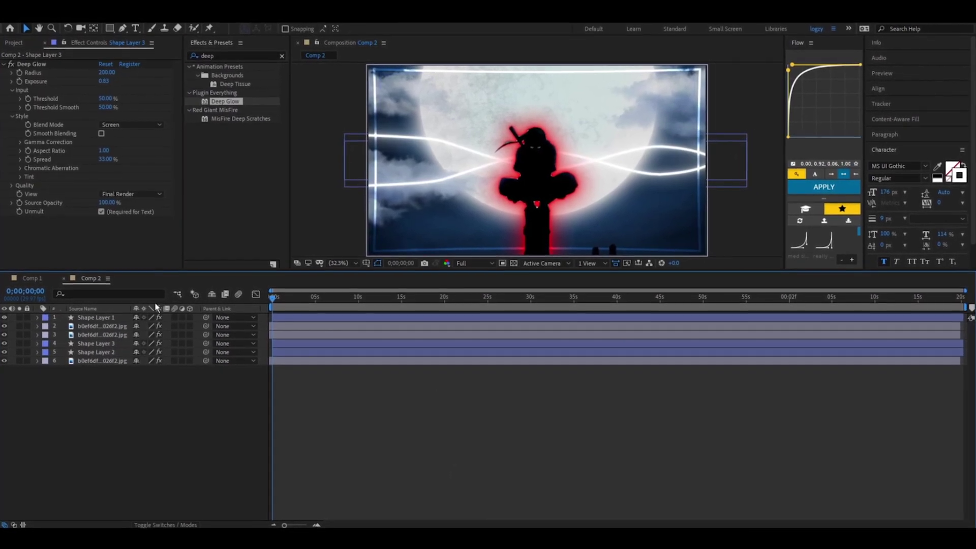
{"action": "right_click", "coordinate": [229, 417]}
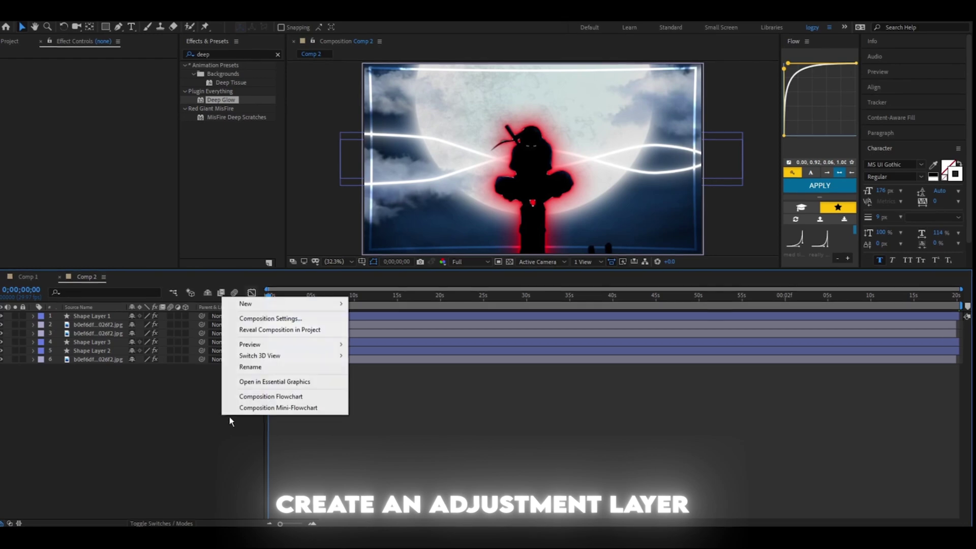
Add a new Adjustment Layer to Comp 2 from the timeline's New menu
{"action": "mouse_move", "coordinate": [275, 304]}
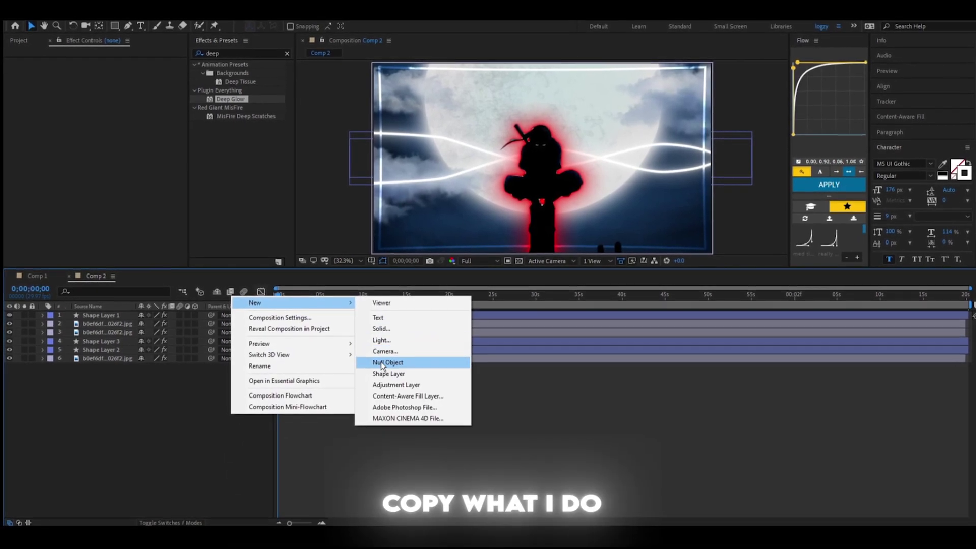
{"action": "left_click", "coordinate": [368, 386]}
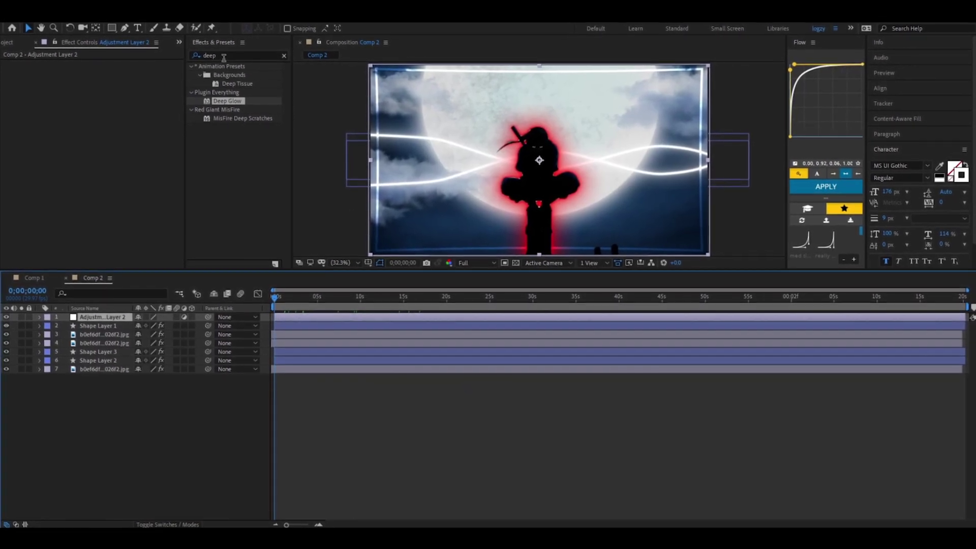
{"action": "left_click", "coordinate": [227, 102]}
Add a 105mm Prime Lens Flare near the top-right corner at roughly 120% brightness
{"action": "type", "text": "fl"}
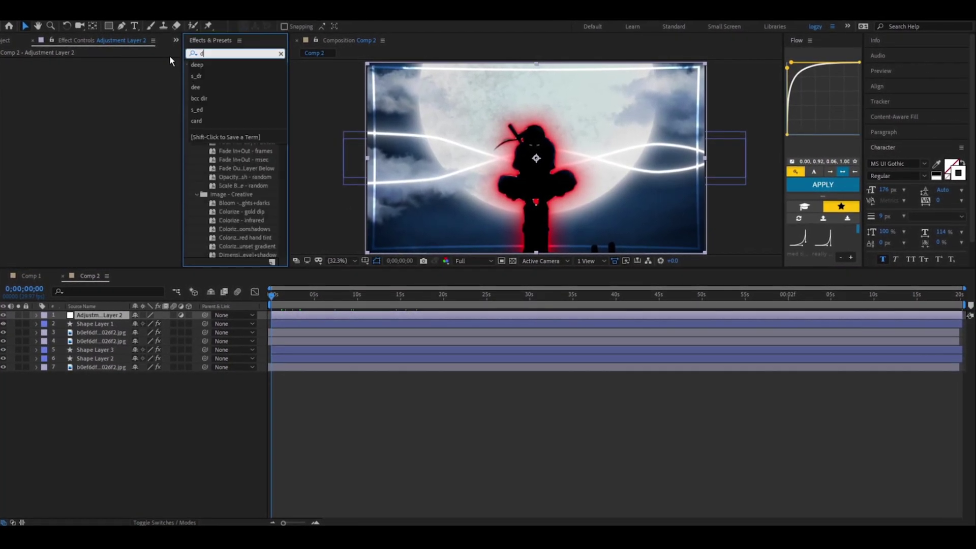
{"action": "type", "text": "ar"}
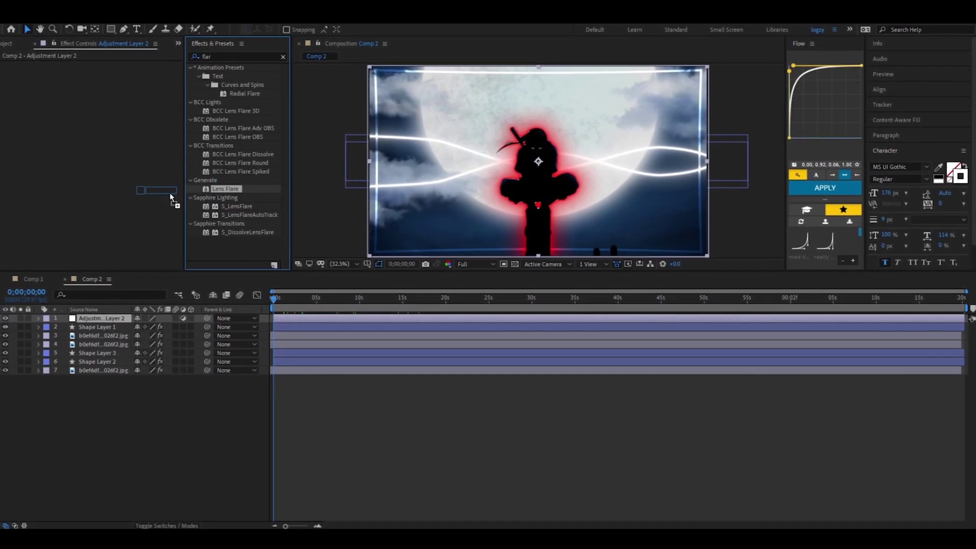
{"action": "left_click_drag", "start_coordinate": [235, 186], "coordinate": [327, 192]}
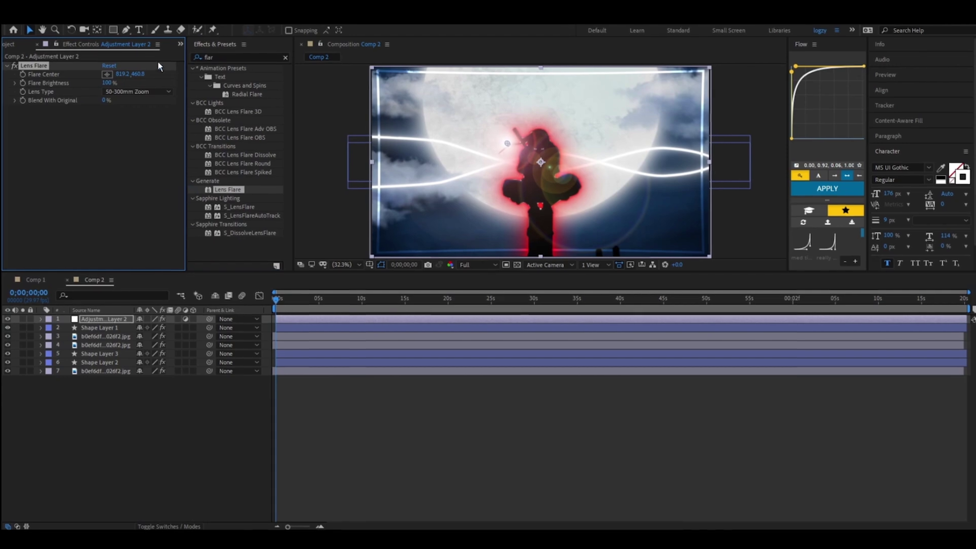
{"action": "left_click_drag", "start_coordinate": [504, 140], "coordinate": [671, 100]}
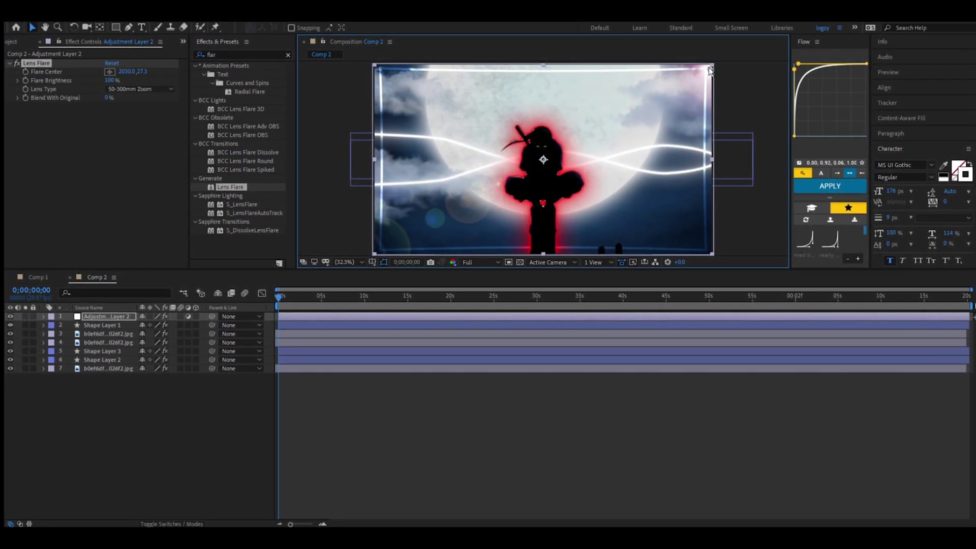
{"action": "left_click", "coordinate": [137, 89]}
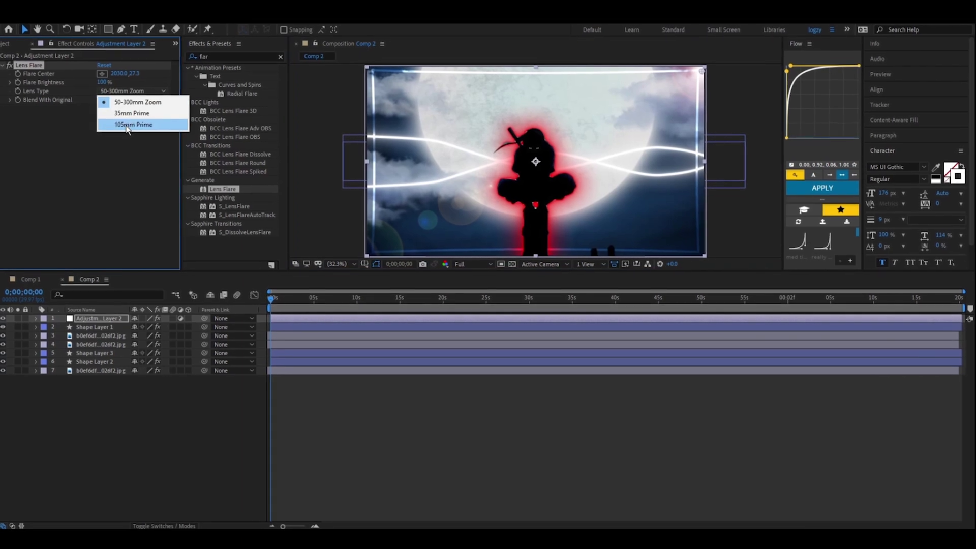
{"action": "left_click", "coordinate": [141, 123]}
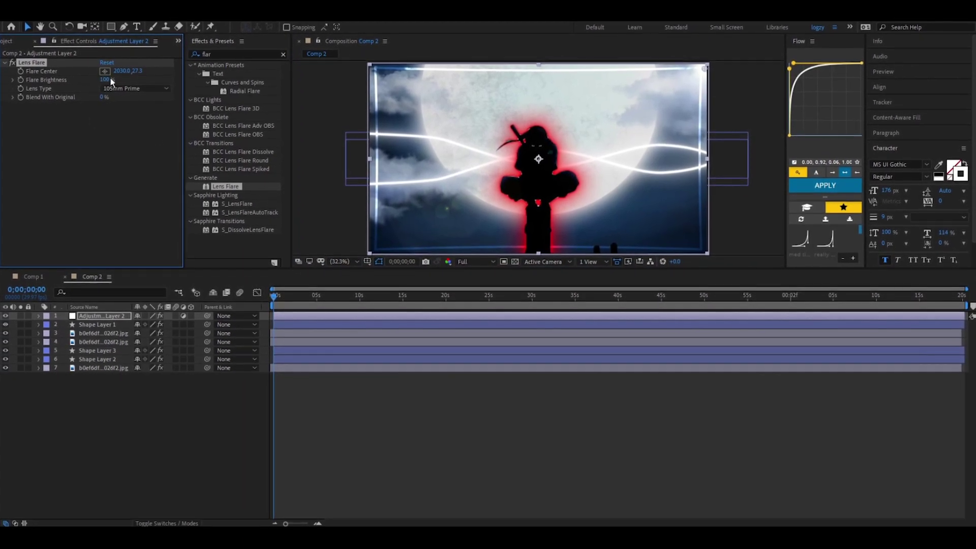
{"action": "left_click_drag", "start_coordinate": [103, 80], "coordinate": [116, 87]}
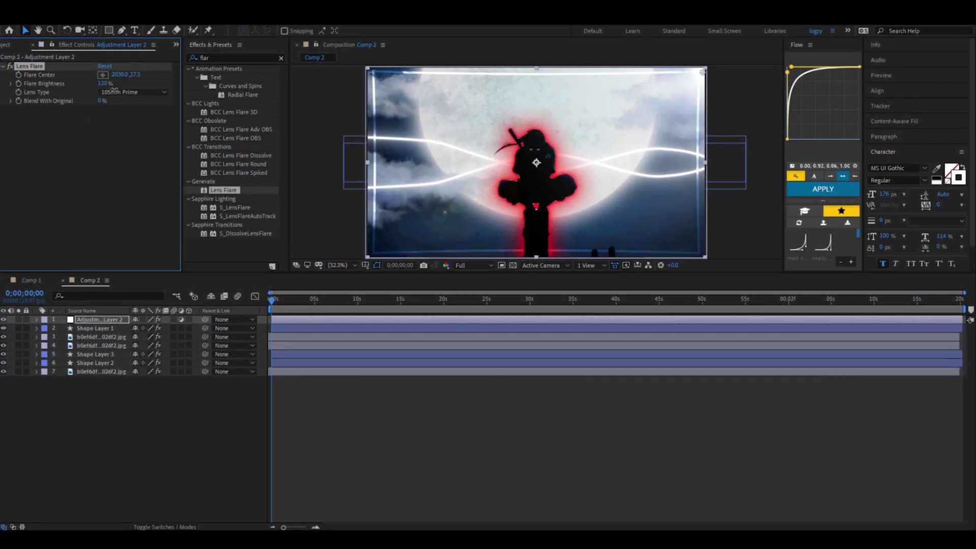
{"action": "left_click", "coordinate": [373, 417]}
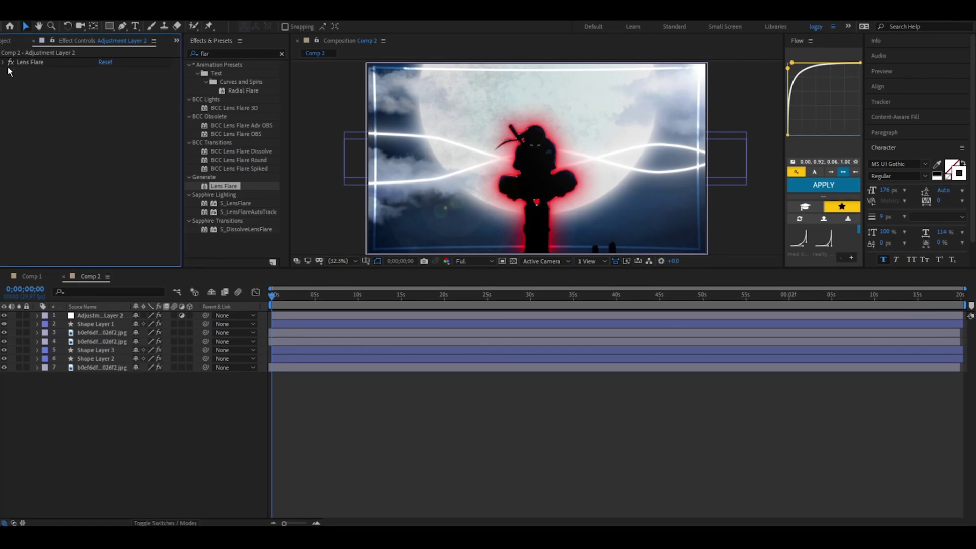
Save the project and show the Project panel's footage
{"action": "key", "text": "ctrl+space"}
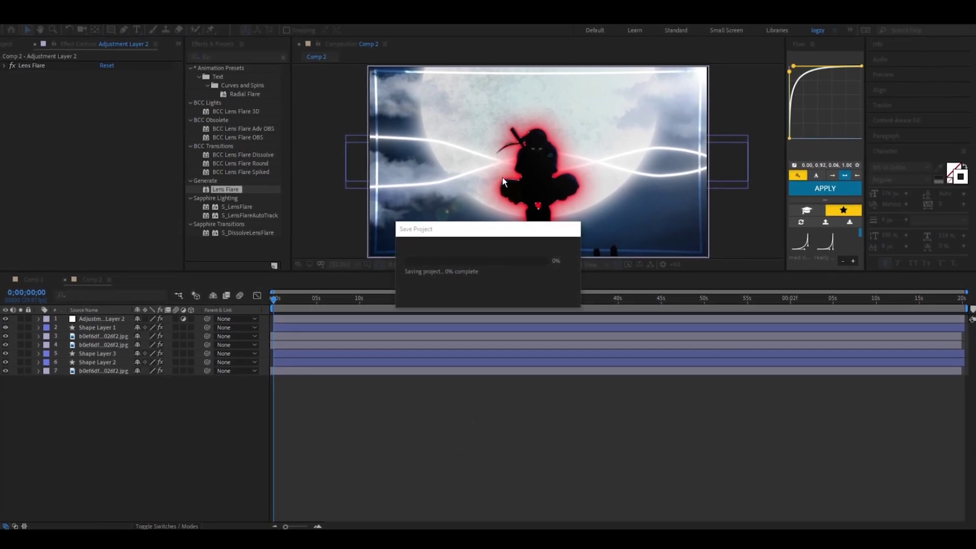
{"action": "key", "text": "Escape"}
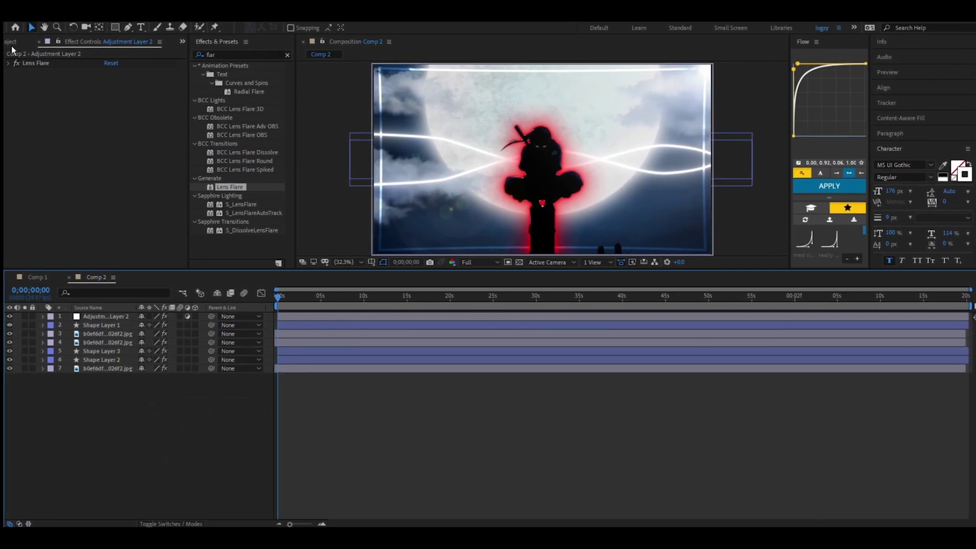
{"action": "left_click", "coordinate": [11, 41]}
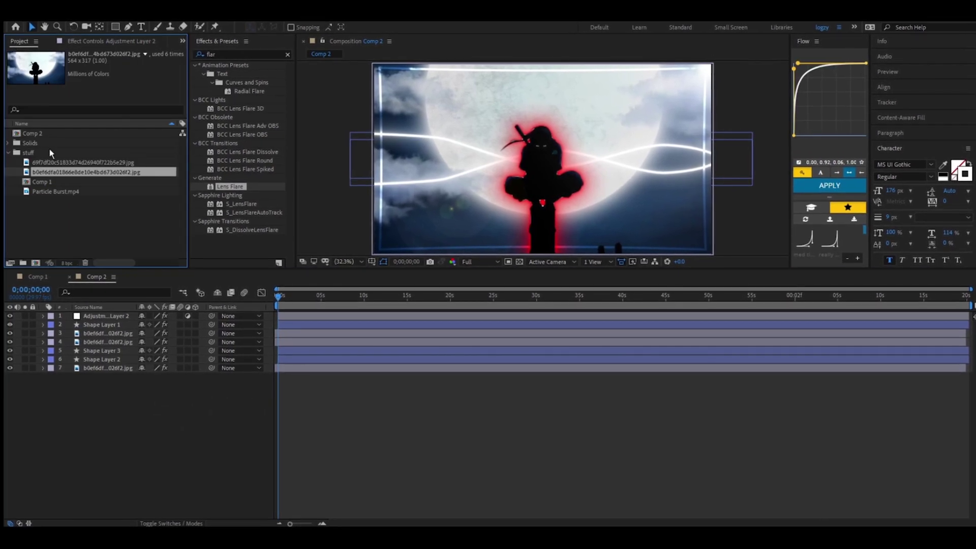
Place Particle Burst.mp4 just above the bottom image layer and scale it to 109%
{"action": "left_click_drag", "start_coordinate": [35, 189], "coordinate": [278, 350]}
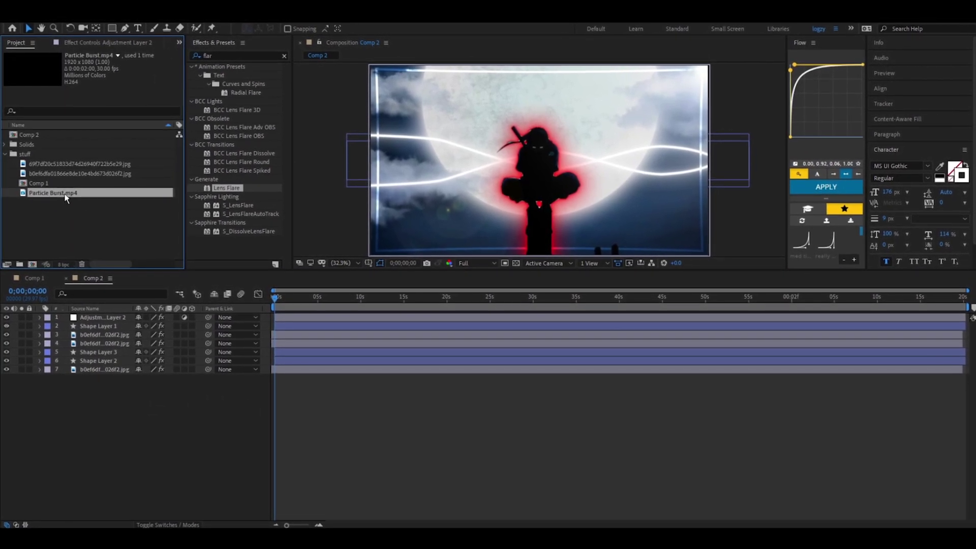
{"action": "left_click_drag", "start_coordinate": [279, 350], "coordinate": [283, 363]}
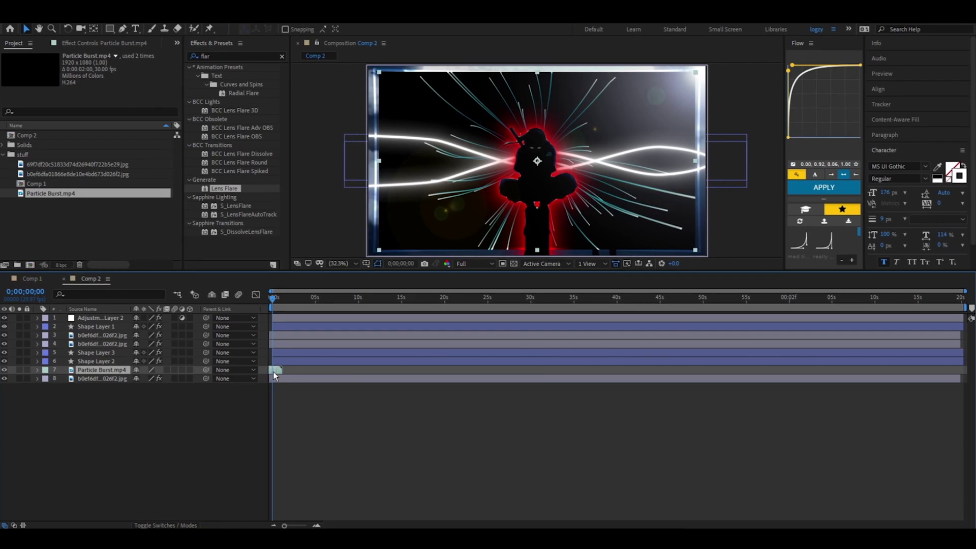
{"action": "key", "text": "s"}
{"action": "left_click_drag", "start_coordinate": [141, 378], "coordinate": [158, 376]}
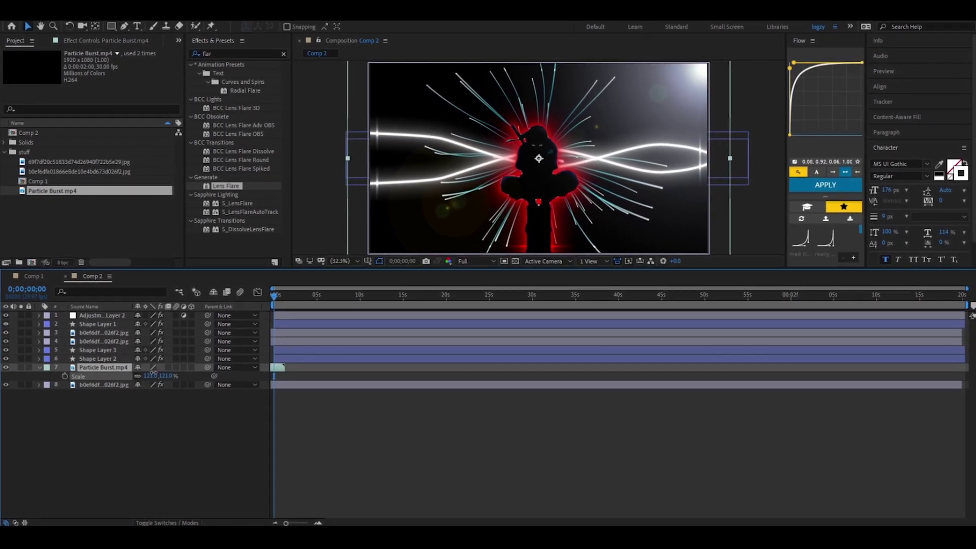
{"action": "left_click", "coordinate": [315, 522]}
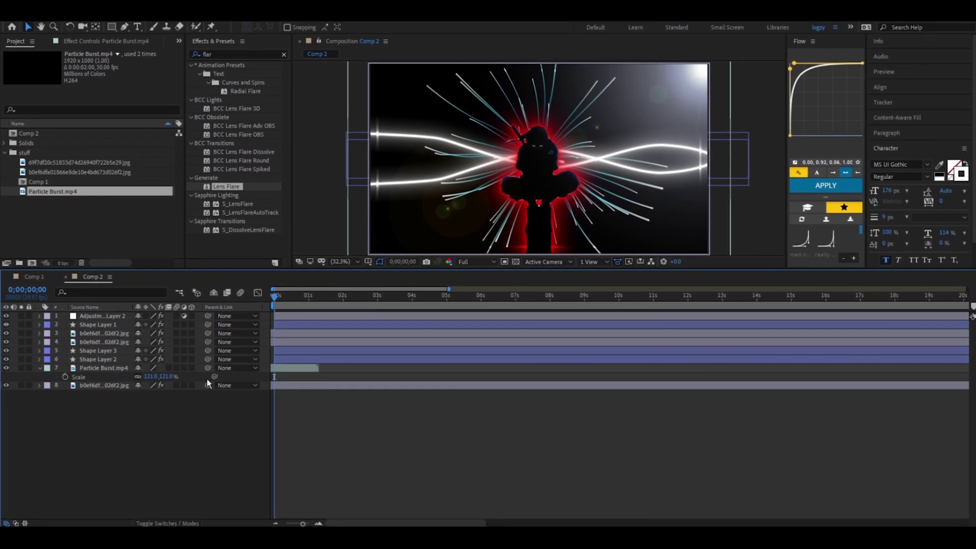
{"action": "type", "text": "109"}
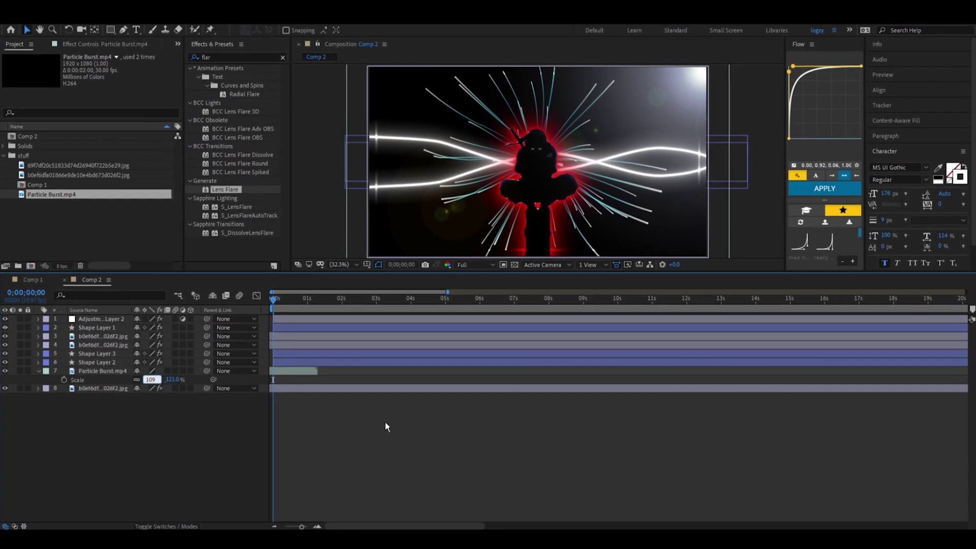
{"action": "left_click", "coordinate": [300, 373]}
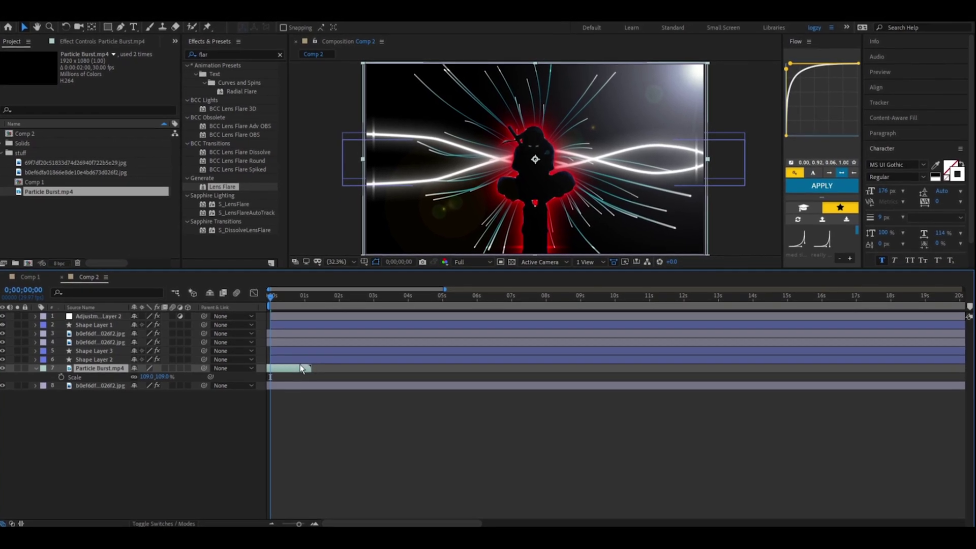
Freeze the Particle Burst layer on its current frame, deleting the extra duplicate
{"action": "right_click", "coordinate": [301, 364]}
{"action": "mouse_move", "coordinate": [329, 147]}
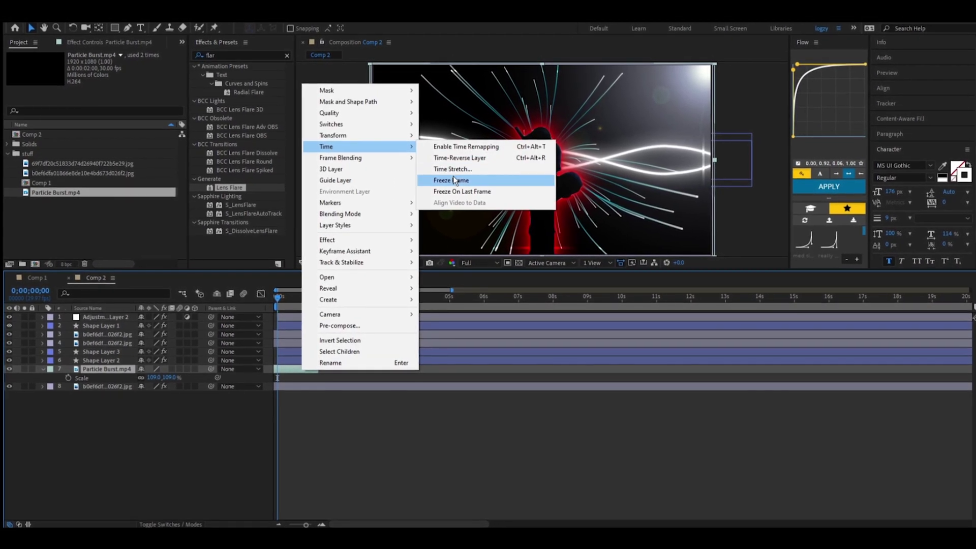
{"action": "left_click", "coordinate": [447, 183]}
{"action": "key", "text": "ctrl+d"}
{"action": "left_click", "coordinate": [293, 375]}
{"action": "key", "text": "Delete"}
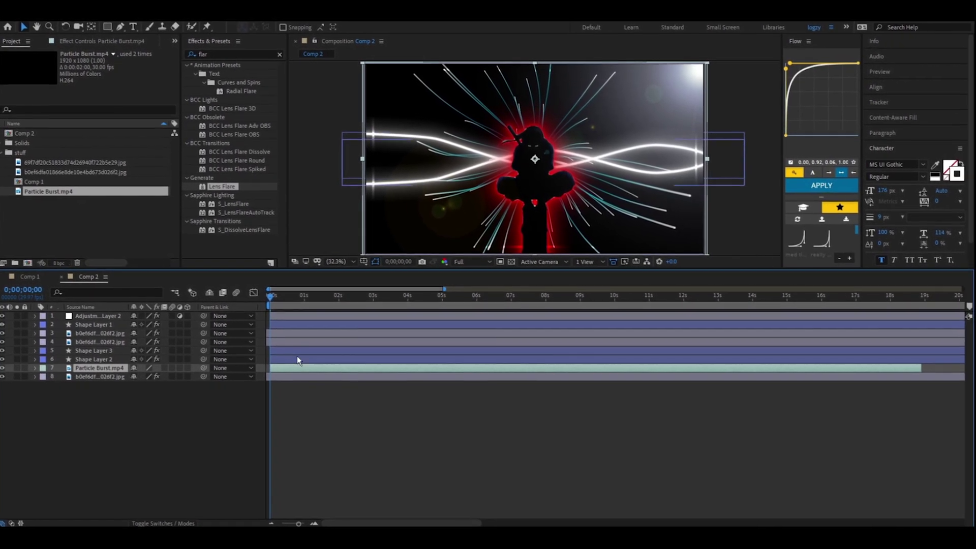
Set the Particle Burst layer's blending mode to Color Dodge
{"action": "right_click", "coordinate": [293, 361]}
{"action": "mouse_move", "coordinate": [327, 213]}
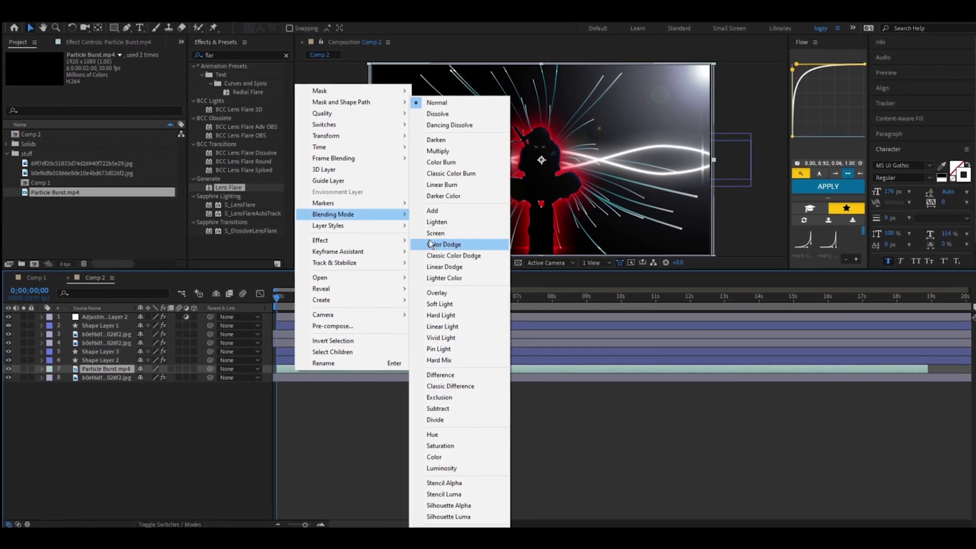
{"action": "left_click", "coordinate": [430, 245]}
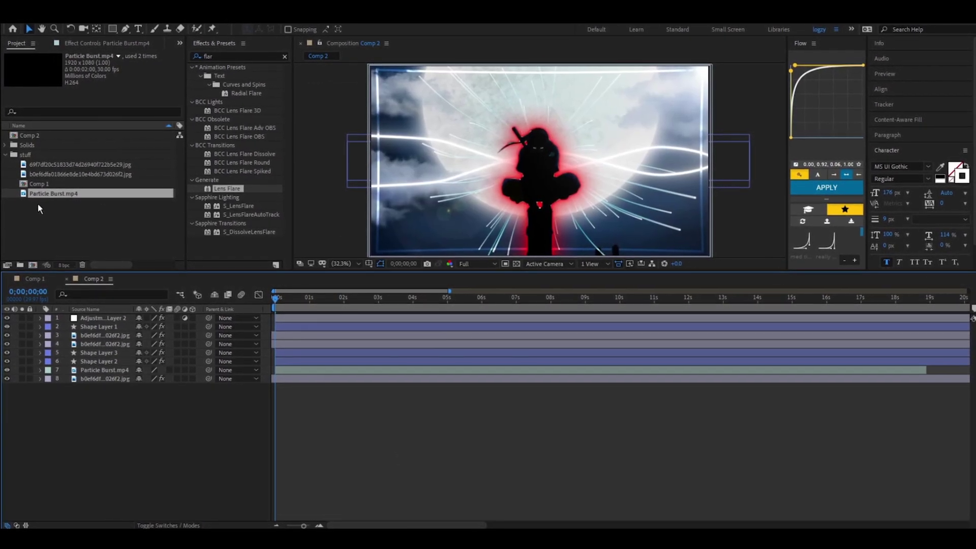
Apply Deep Glow to Particle Burst.mp4 and tick Unmult
{"action": "left_click", "coordinate": [108, 42]}
{"action": "key", "text": "BackSpace"}
{"action": "key", "text": "BackSpace"}
{"action": "key", "text": "BackSpace"}
{"action": "type", "text": "deep"}
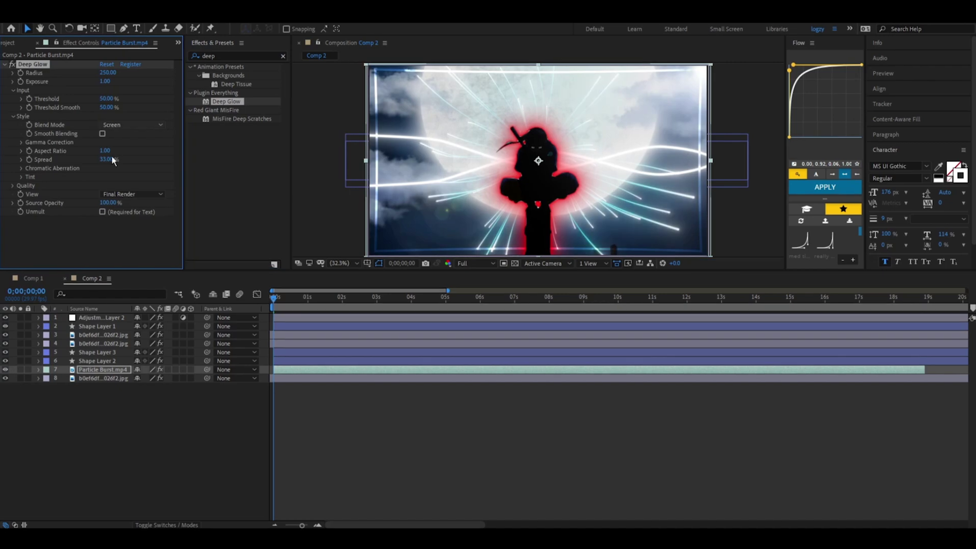
{"action": "left_click", "coordinate": [106, 211]}
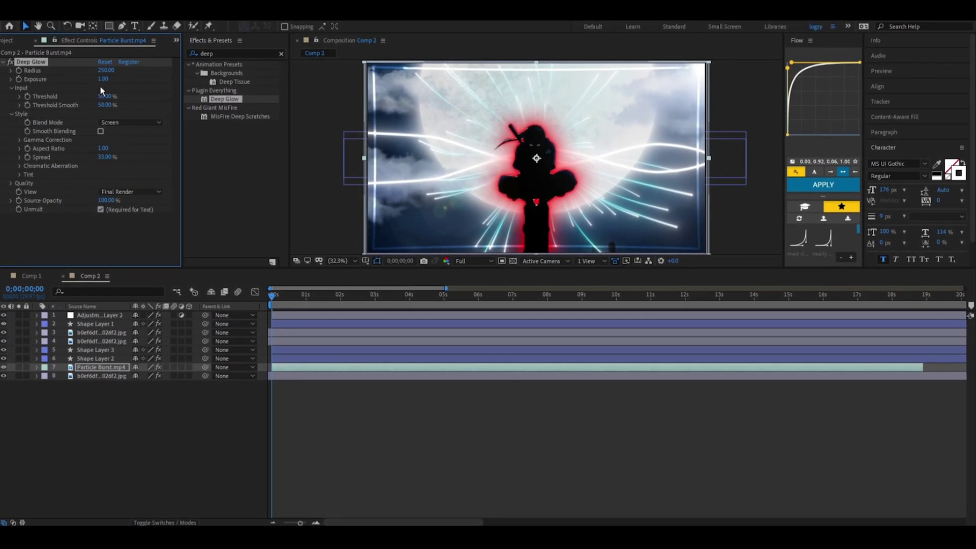
Apply Tint to the Particle Burst with its colour mappings set to red (FF0000)
{"action": "type", "text": "tint"}
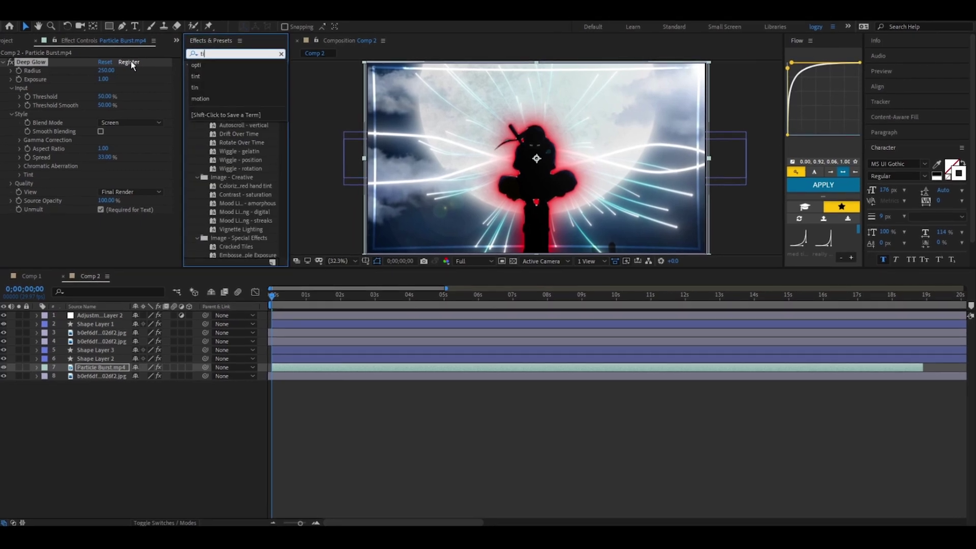
{"action": "left_click_drag", "start_coordinate": [223, 101], "coordinate": [34, 67]}
{"action": "left_click", "coordinate": [101, 73]}
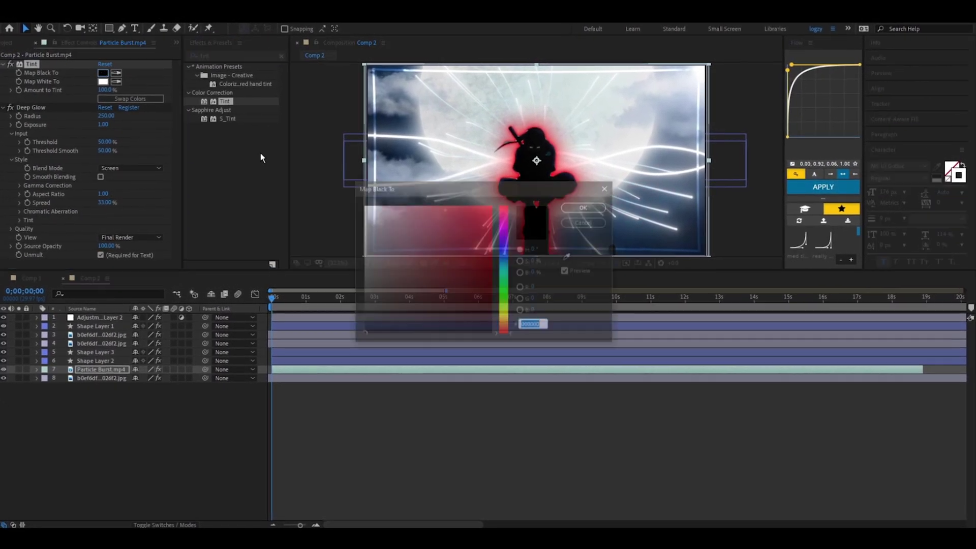
{"action": "left_click", "coordinate": [490, 205]}
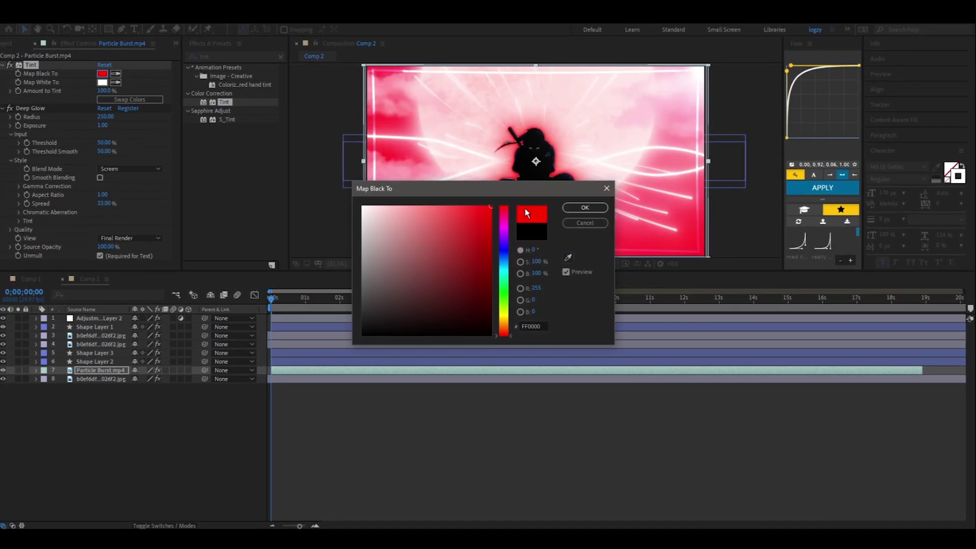
{"action": "left_click", "coordinate": [587, 208]}
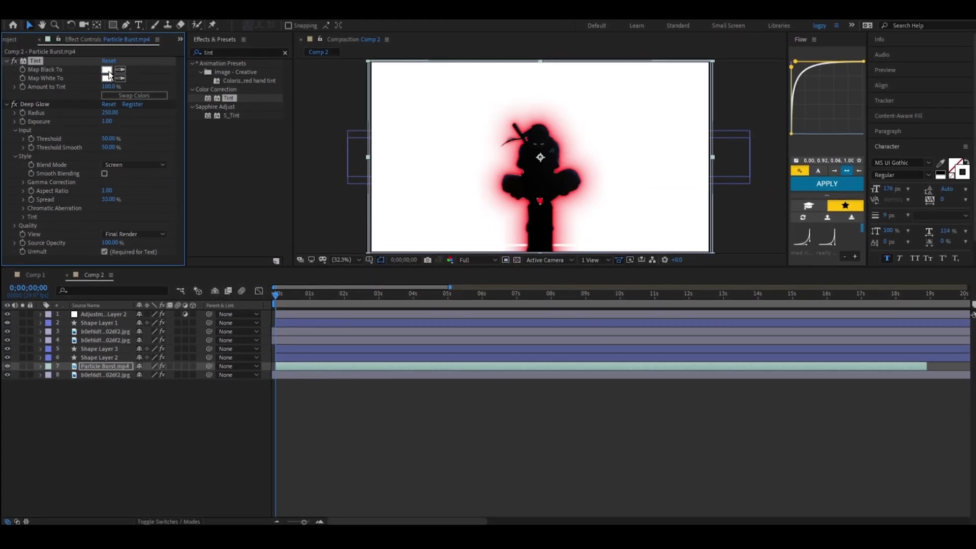
{"action": "left_click", "coordinate": [104, 78]}
{"action": "left_click", "coordinate": [489, 207]}
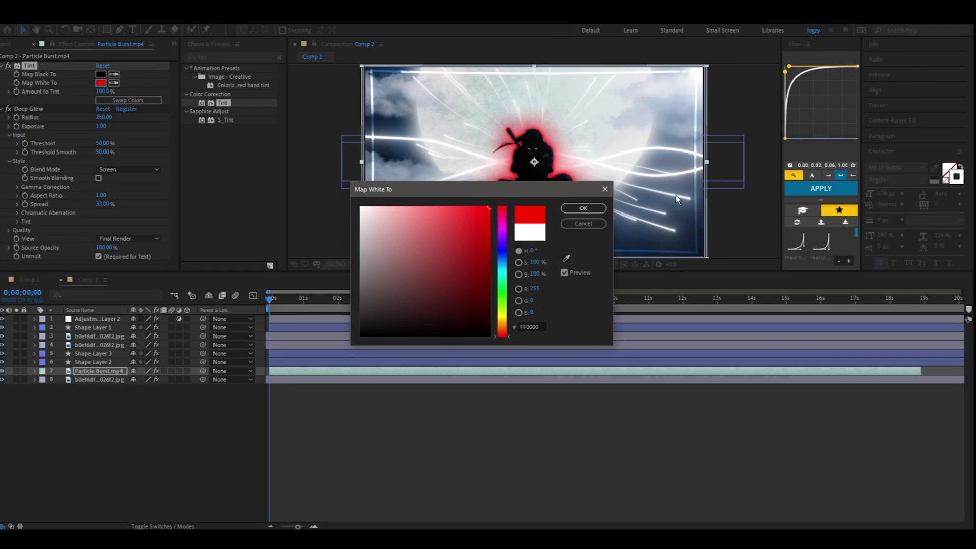
{"action": "left_click", "coordinate": [600, 212]}
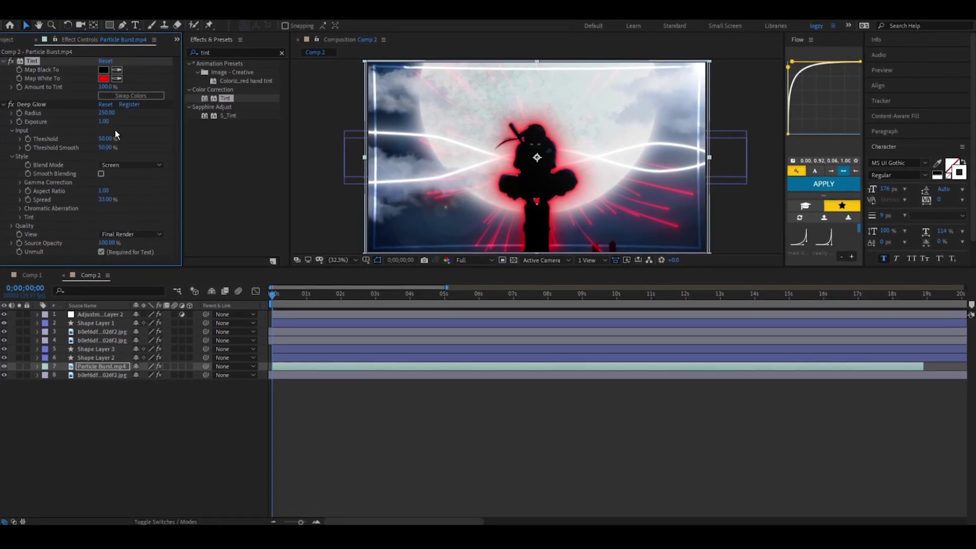
Lower Deep Glow exposure to 1.07, move Tint below Deep Glow, and map black to white
{"action": "left_click_drag", "start_coordinate": [156, 120], "coordinate": [120, 129]}
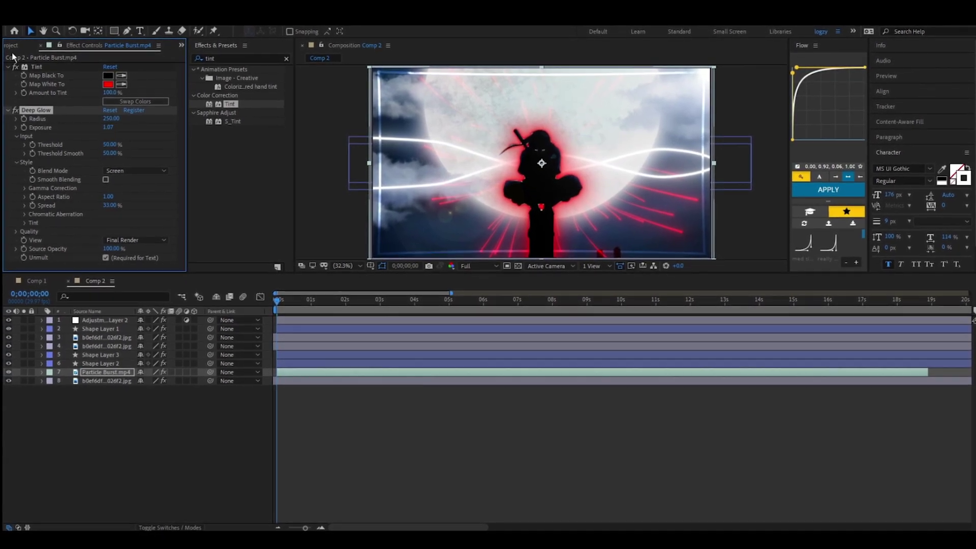
{"action": "left_click_drag", "start_coordinate": [10, 70], "coordinate": [43, 232]}
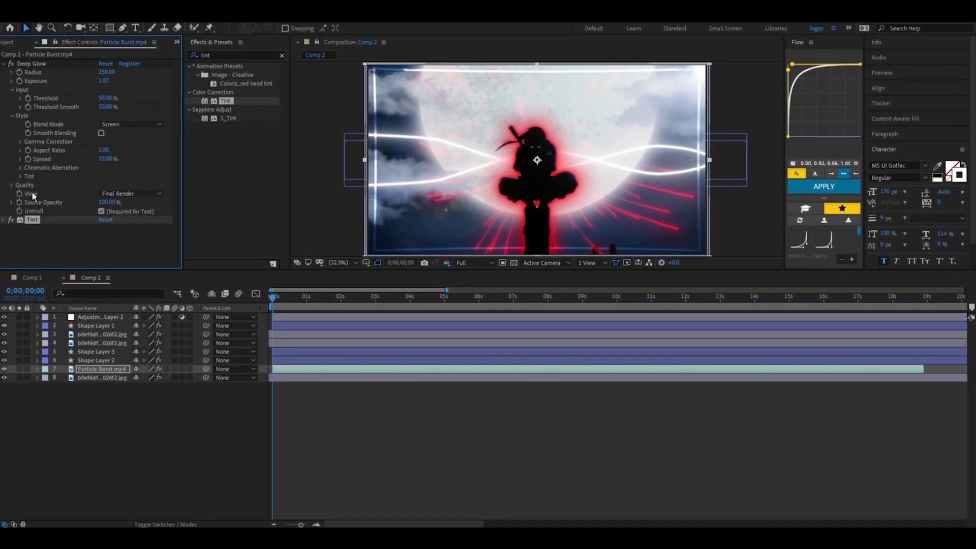
{"action": "left_click", "coordinate": [104, 226]}
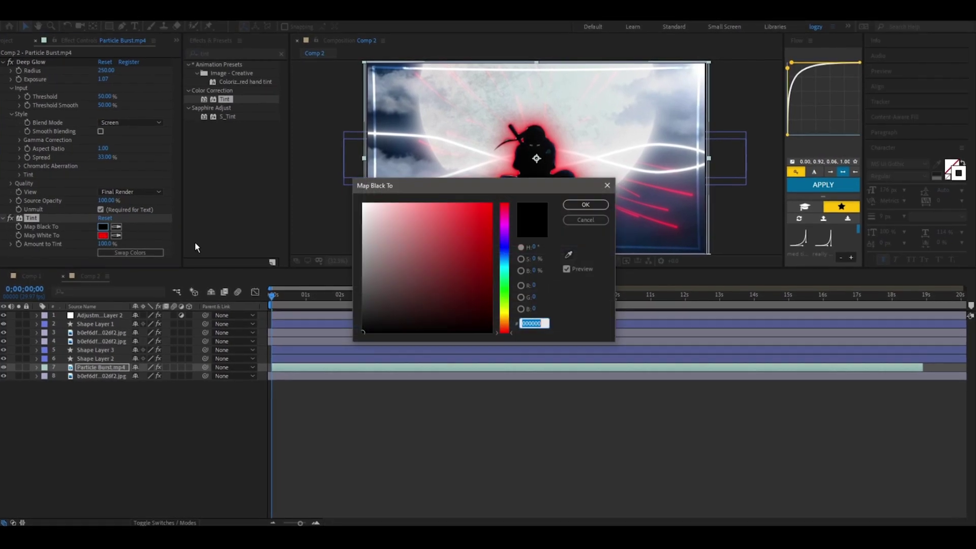
{"action": "left_click", "coordinate": [566, 210]}
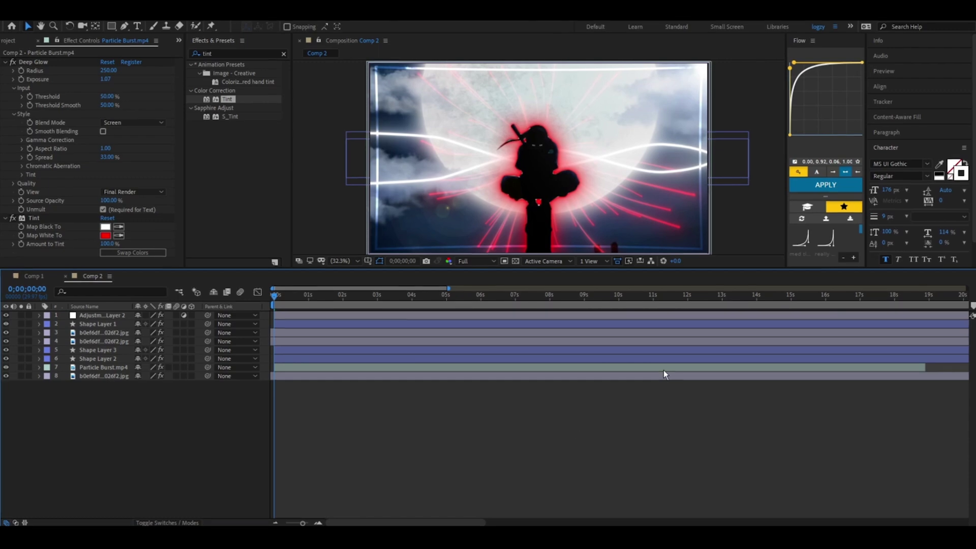
{"action": "left_click", "coordinate": [683, 389]}
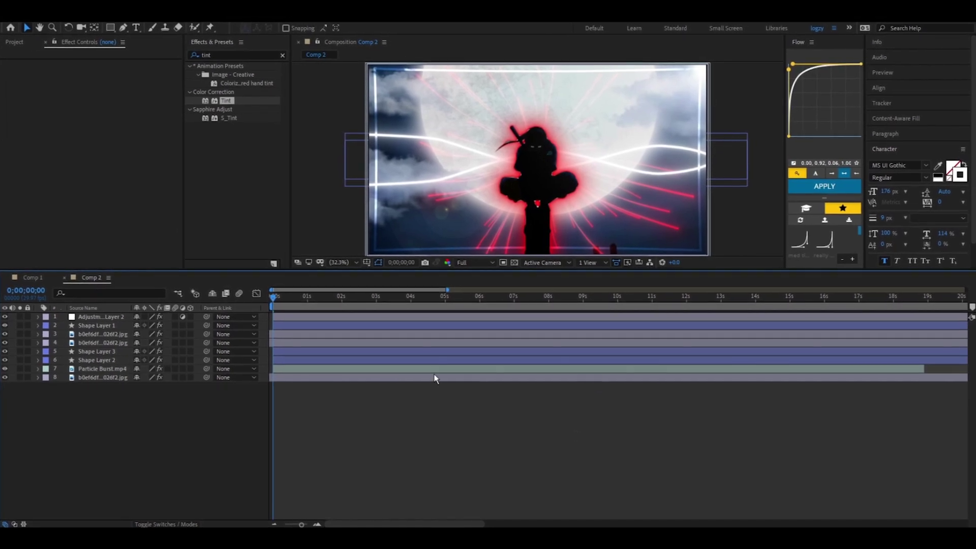
Lower the moon background's Hue/Saturation Master Lightness to -20, then select Adjustment Layer 2
{"action": "left_click", "coordinate": [434, 379]}
{"action": "left_click", "coordinate": [2, 61]}
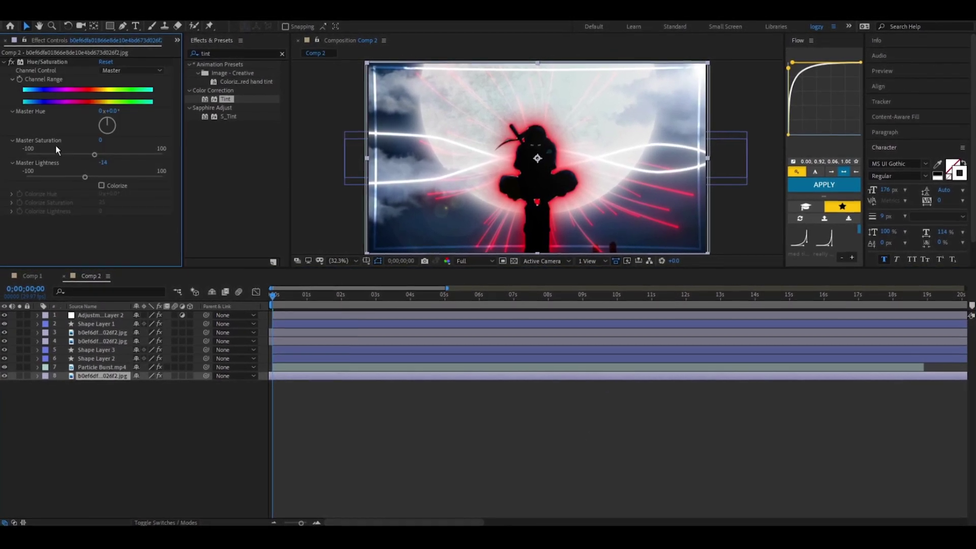
{"action": "left_click_drag", "start_coordinate": [91, 183], "coordinate": [87, 183]}
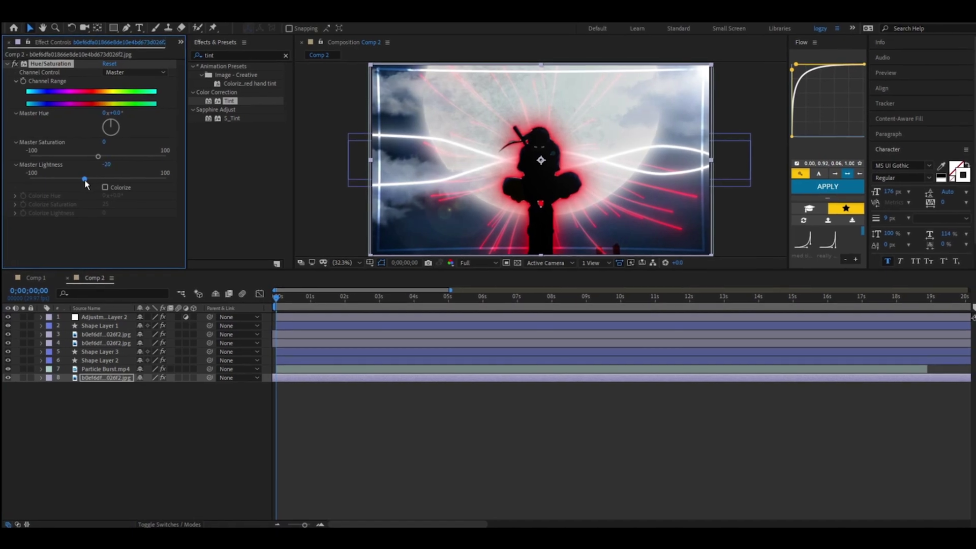
{"action": "left_click", "coordinate": [3, 66]}
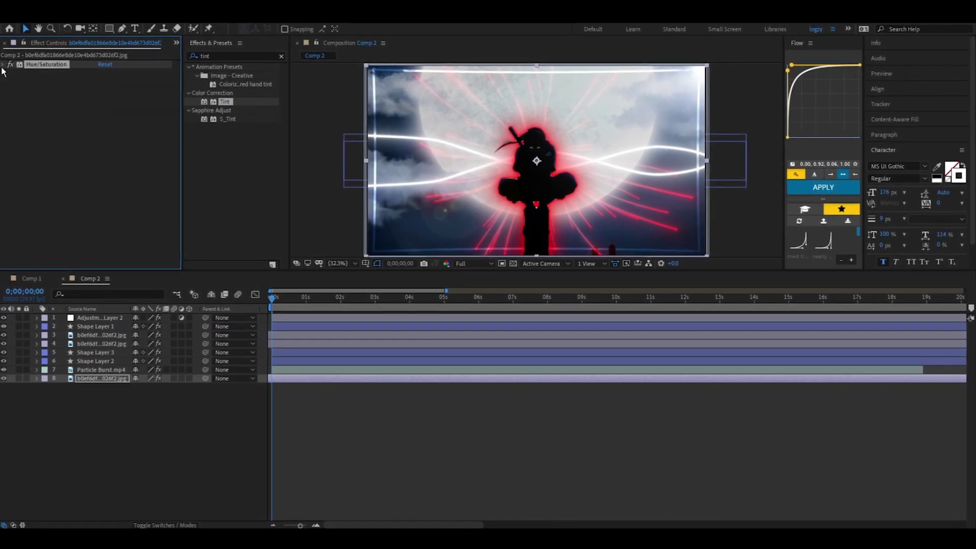
{"action": "left_click", "coordinate": [538, 422]}
{"action": "left_click", "coordinate": [307, 316]}
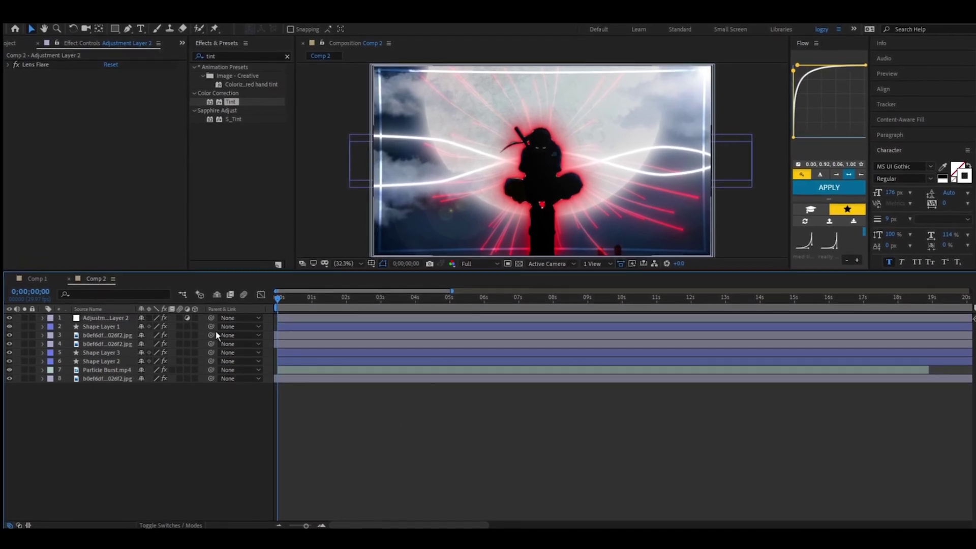
{"action": "left_click", "coordinate": [136, 26]}
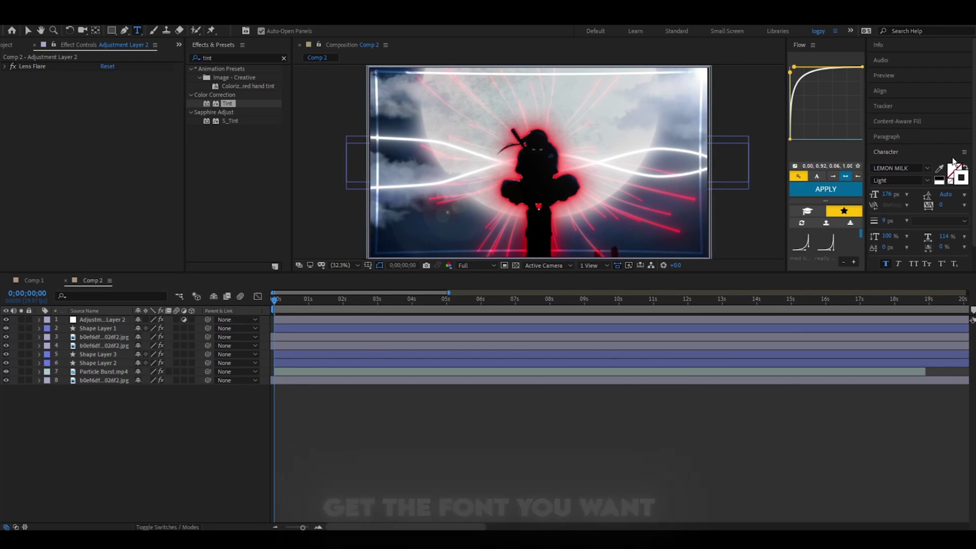
Set the font to LEMON MILK Bold and type 'chisas' as a new text layer
{"action": "left_click", "coordinate": [924, 179]}
{"action": "left_click", "coordinate": [884, 258]}
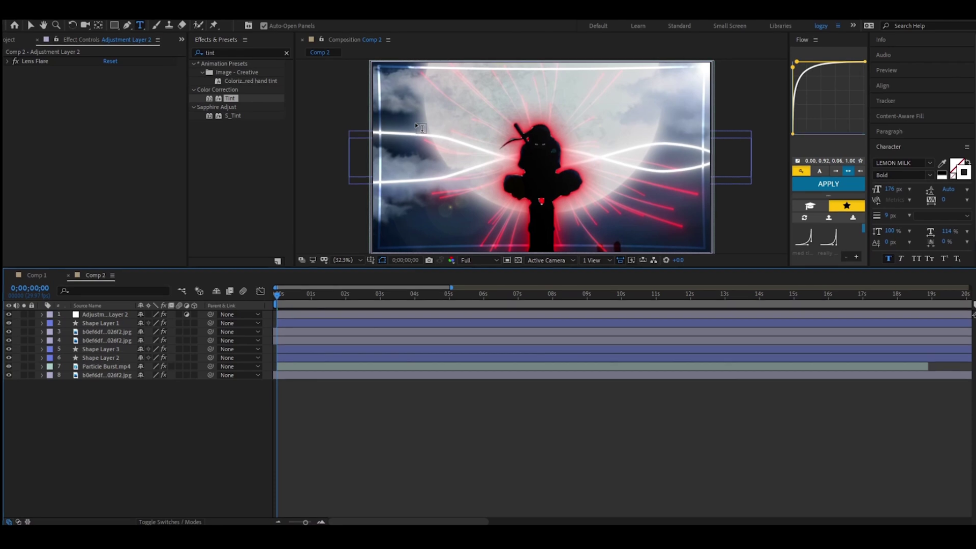
{"action": "left_click", "coordinate": [416, 122]}
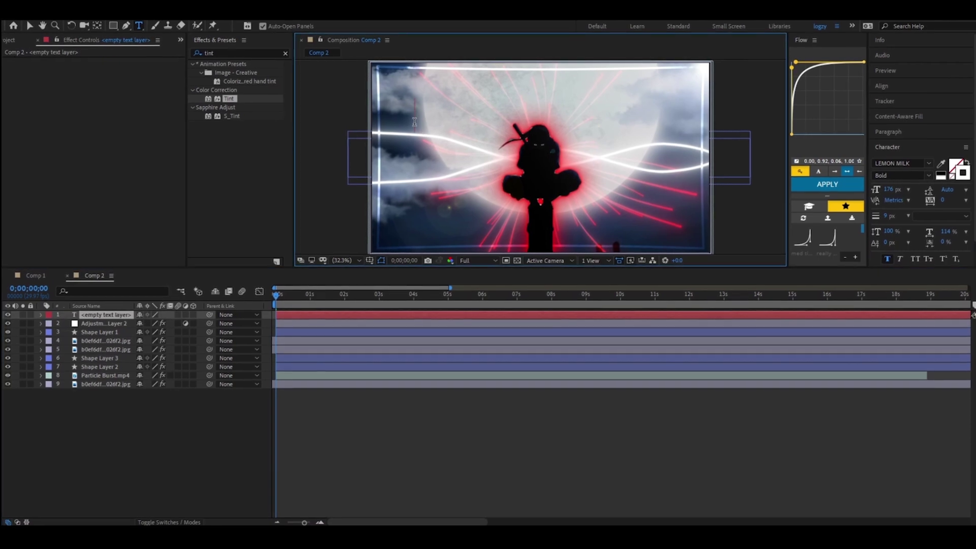
{"action": "type", "text": "ch"}
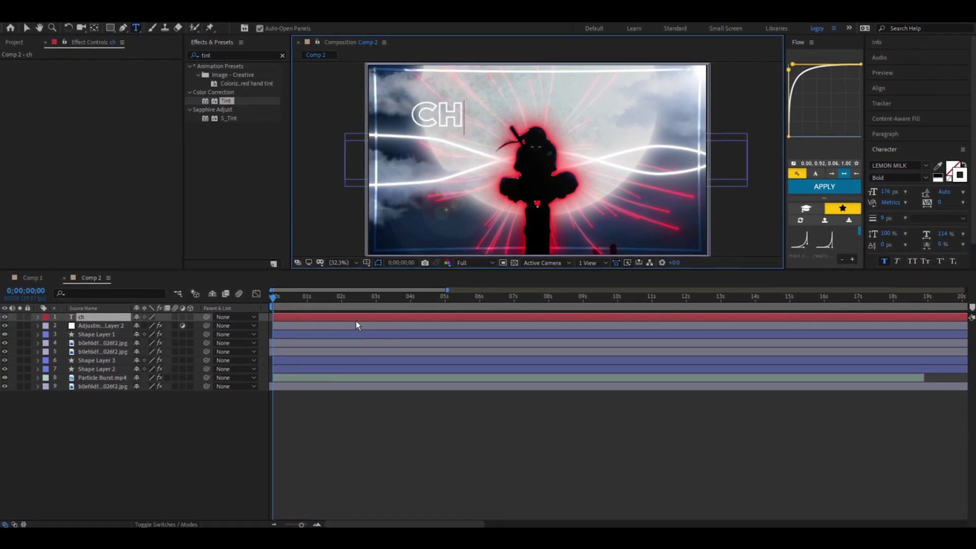
{"action": "type", "text": "isa"}
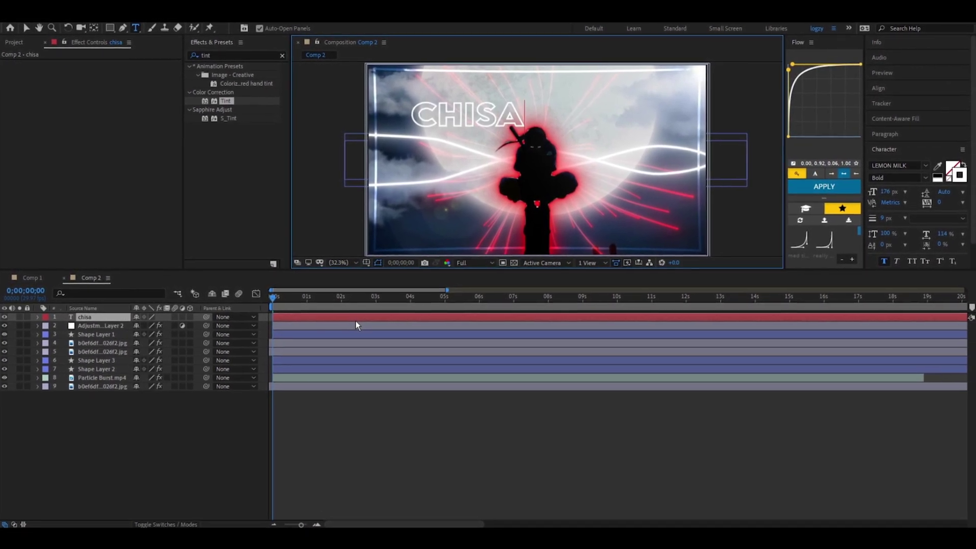
{"action": "type", "text": "s"}
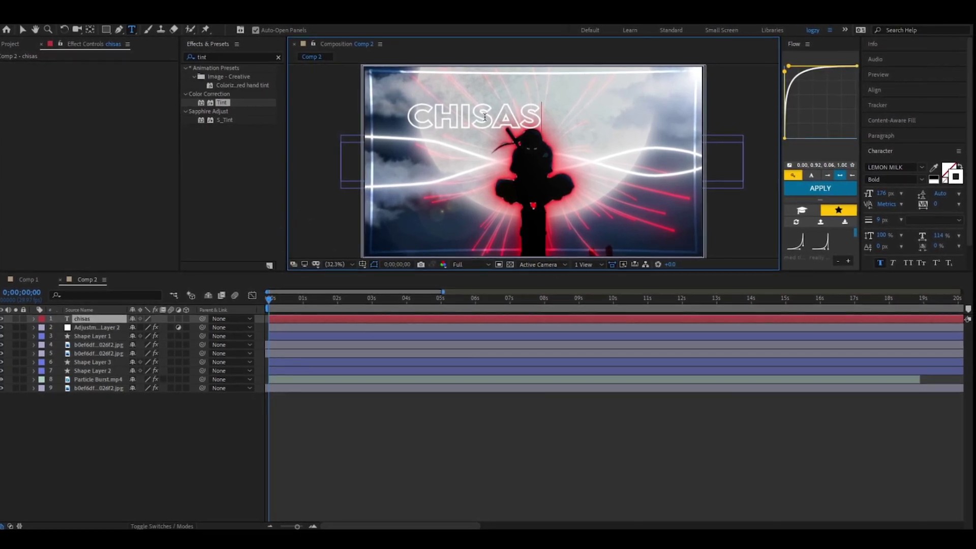
Restore the CHISAS title text and enlarge the title to about 196% scale
{"action": "key", "text": "ctrl+a"}
{"action": "left_click", "coordinate": [954, 164]}
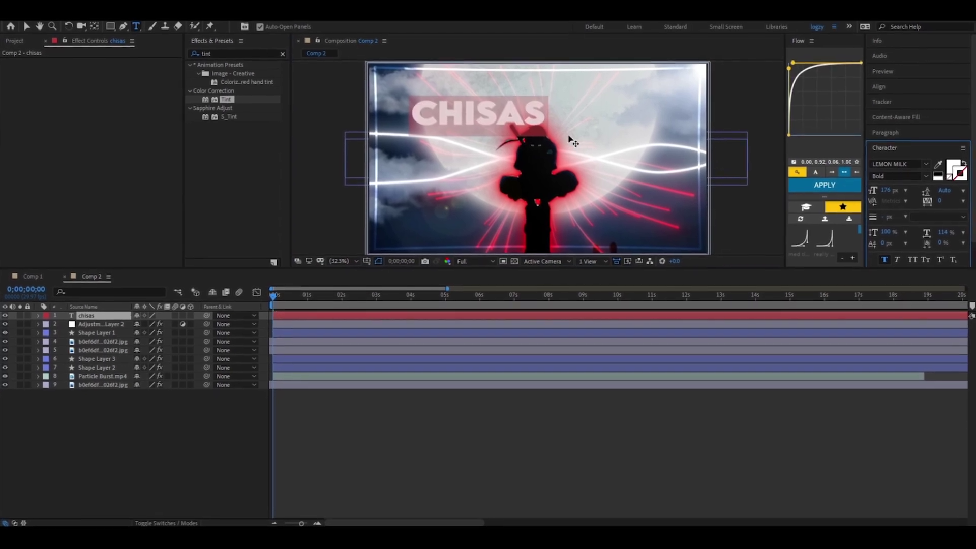
{"action": "type", "text": "s"}
{"action": "key", "text": "ctrl+z"}
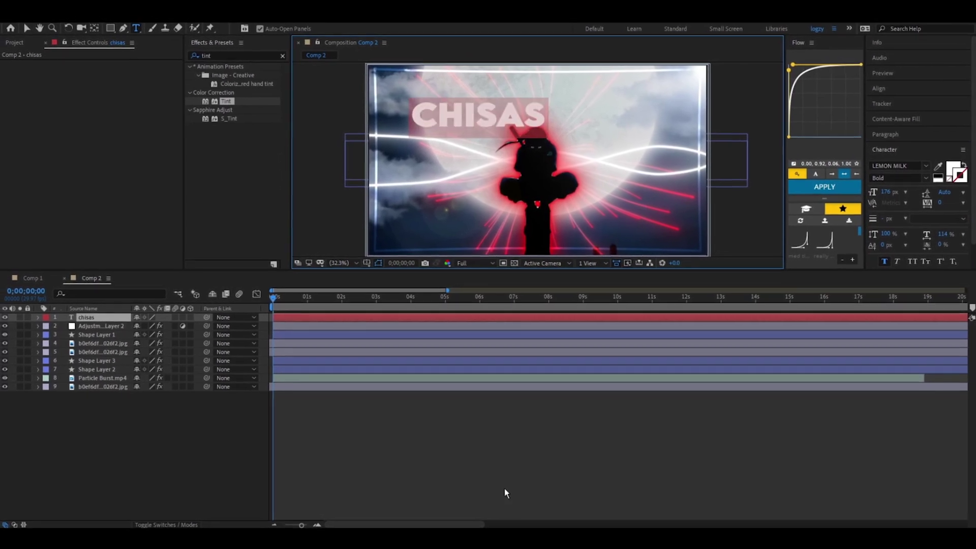
{"action": "left_click", "coordinate": [89, 319]}
{"action": "key", "text": "s"}
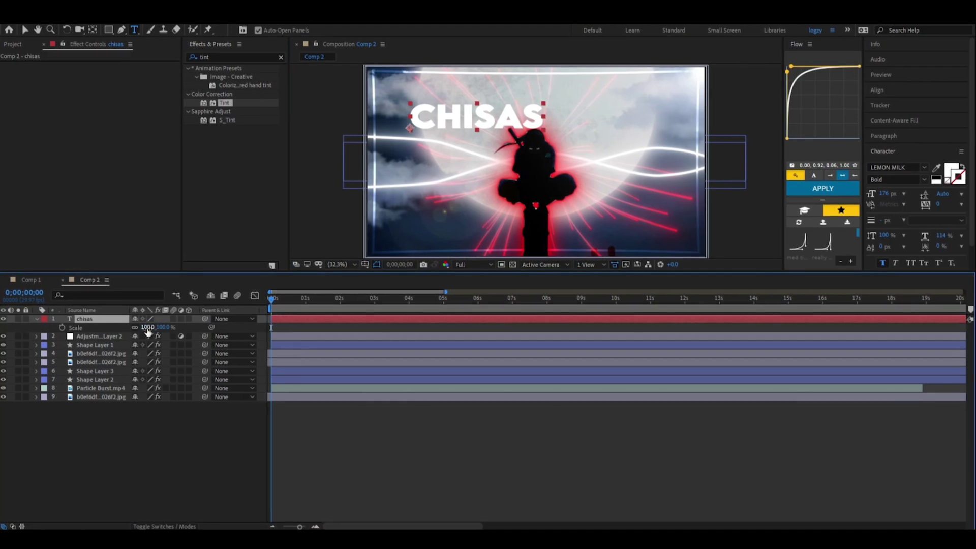
{"action": "left_click_drag", "start_coordinate": [148, 329], "coordinate": [183, 320]}
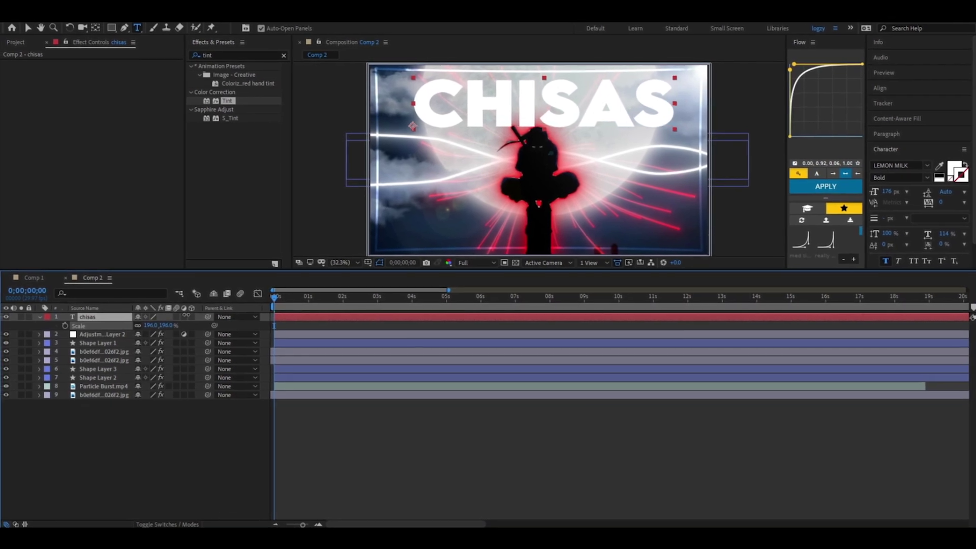
Nudge the title's position and move its layer down just above the background image
{"action": "key", "text": "p"}
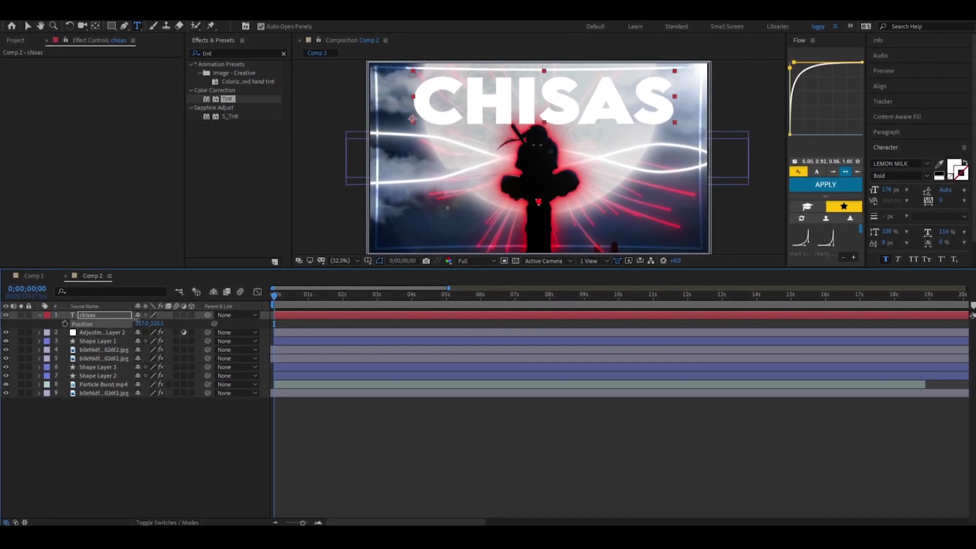
{"action": "left_click_drag", "start_coordinate": [136, 320], "coordinate": [146, 323]}
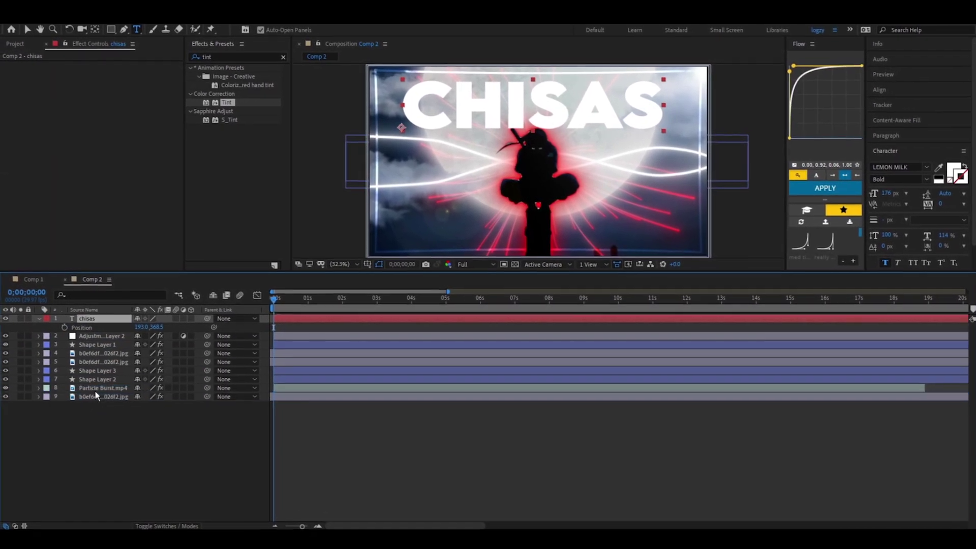
{"action": "left_click_drag", "start_coordinate": [95, 389], "coordinate": [96, 389]}
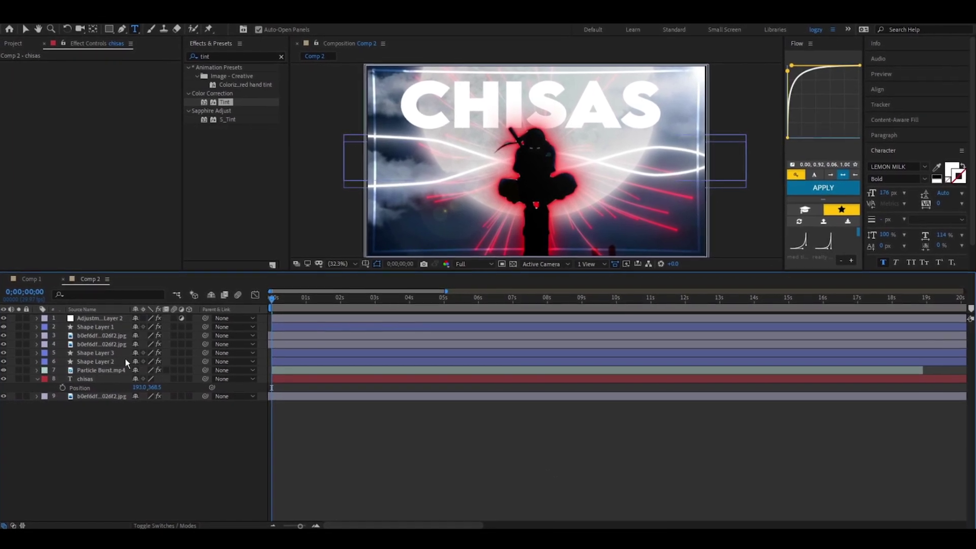
{"action": "left_click_drag", "start_coordinate": [139, 388], "coordinate": [143, 387]}
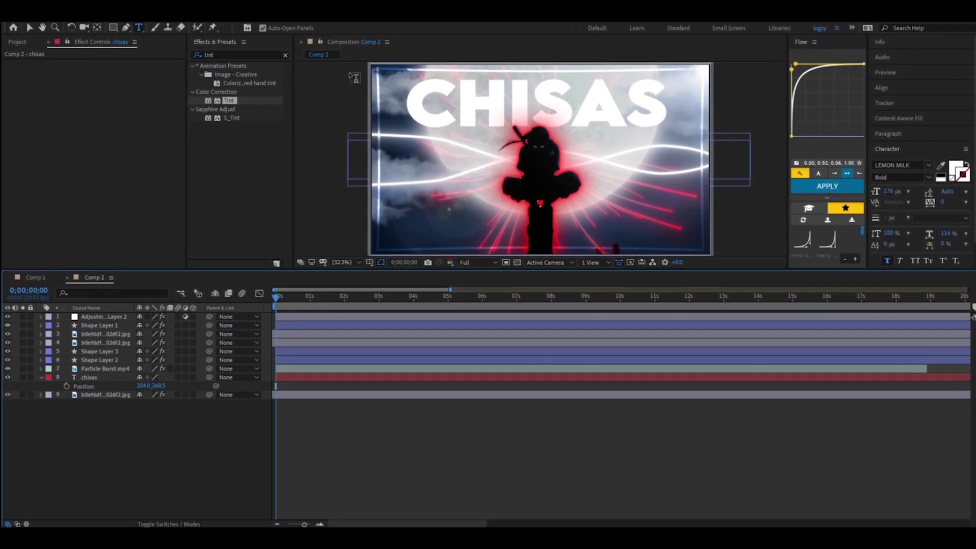
Colour the C of CHISAS red with FF0000
{"action": "left_click", "coordinate": [456, 101]}
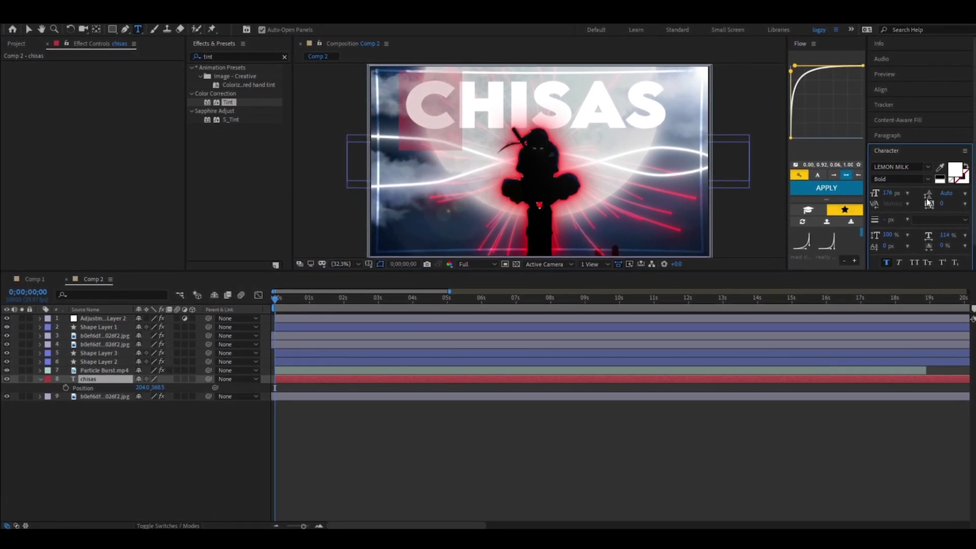
{"action": "left_click", "coordinate": [960, 175]}
{"action": "type", "text": "FF0000"}
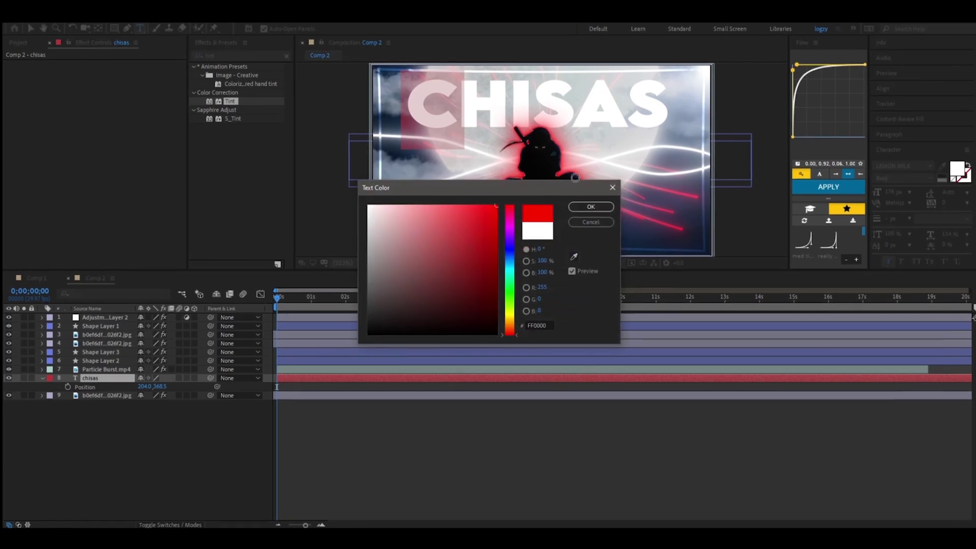
{"action": "left_click", "coordinate": [589, 207]}
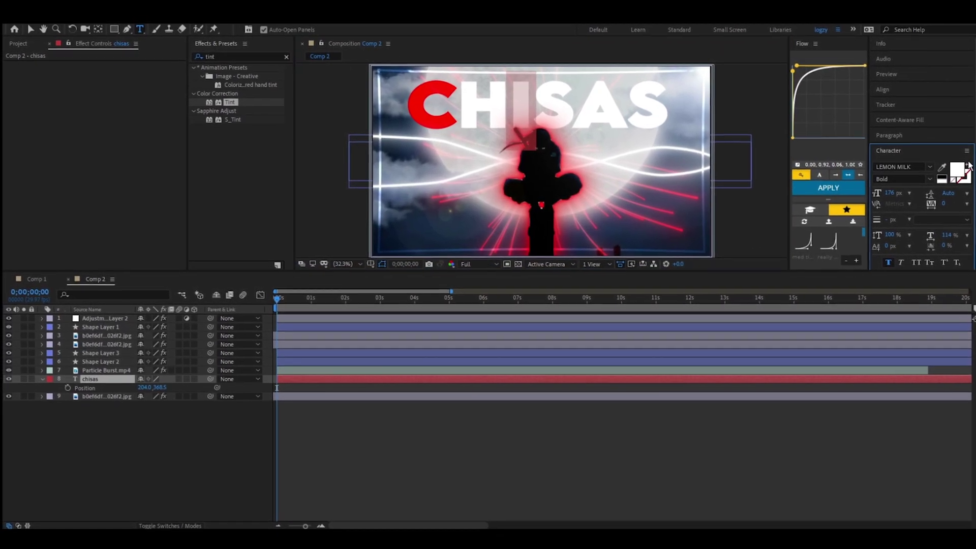
Try FF0000 on the remaining title letters, then revert their colour to white
{"action": "left_click", "coordinate": [955, 171]}
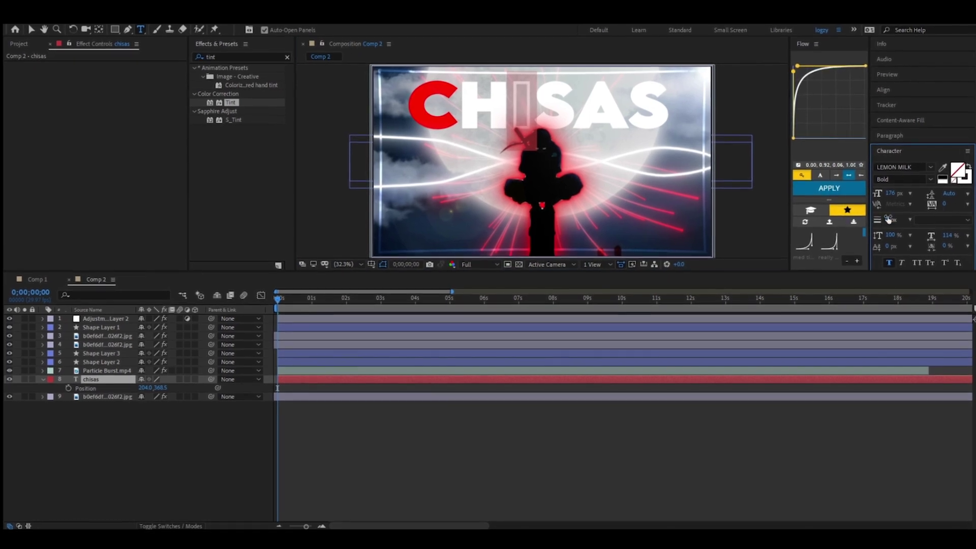
{"action": "left_click", "coordinate": [583, 108]}
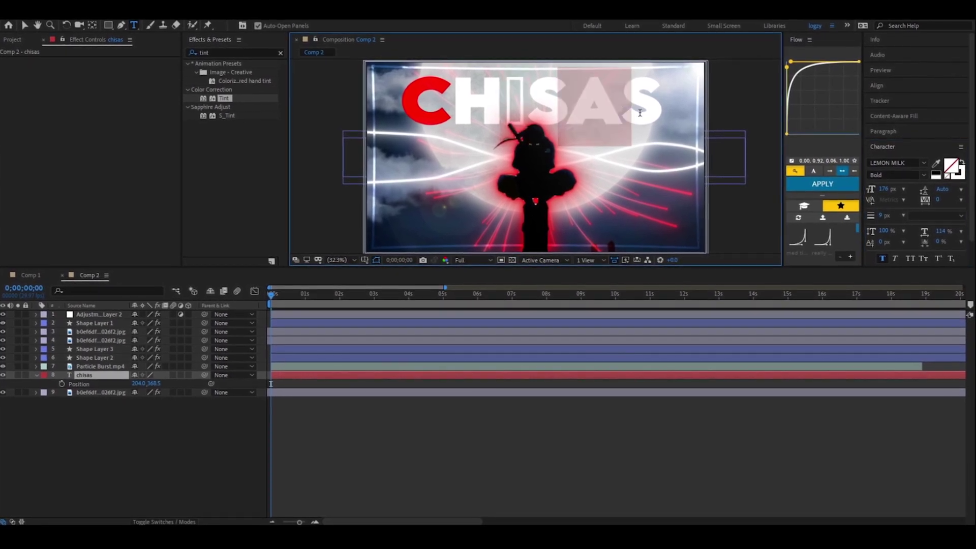
{"action": "left_click", "coordinate": [955, 165]}
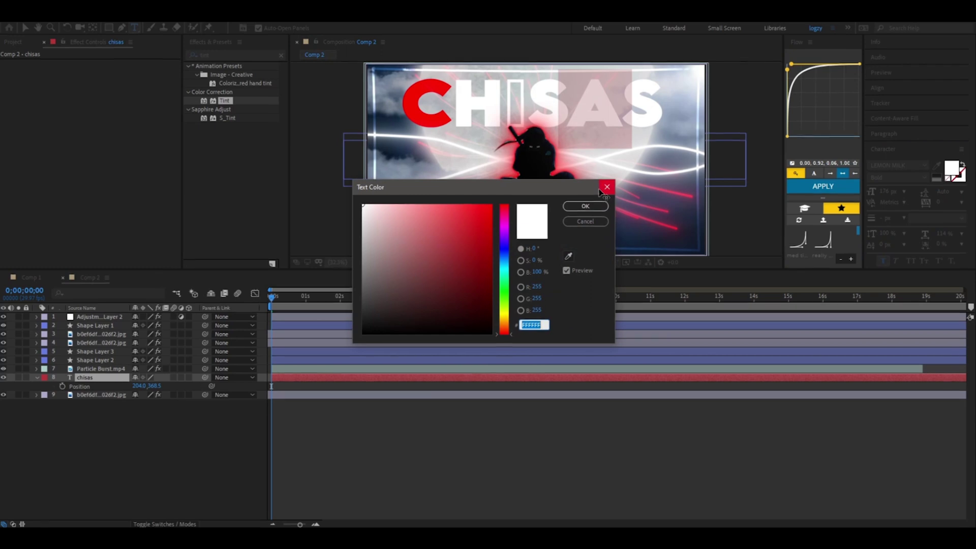
{"action": "type", "text": "ff0000"}
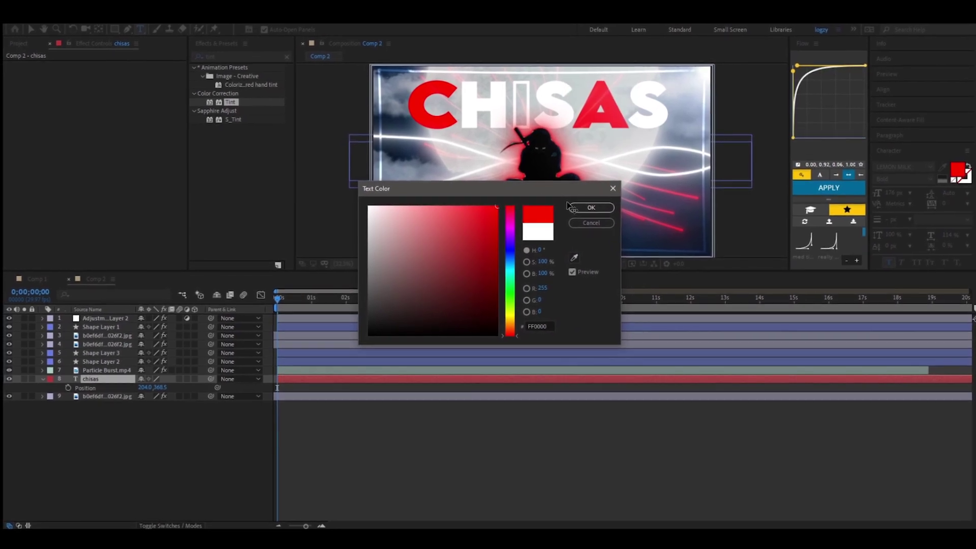
{"action": "left_click_drag", "start_coordinate": [497, 205], "coordinate": [368, 205]}
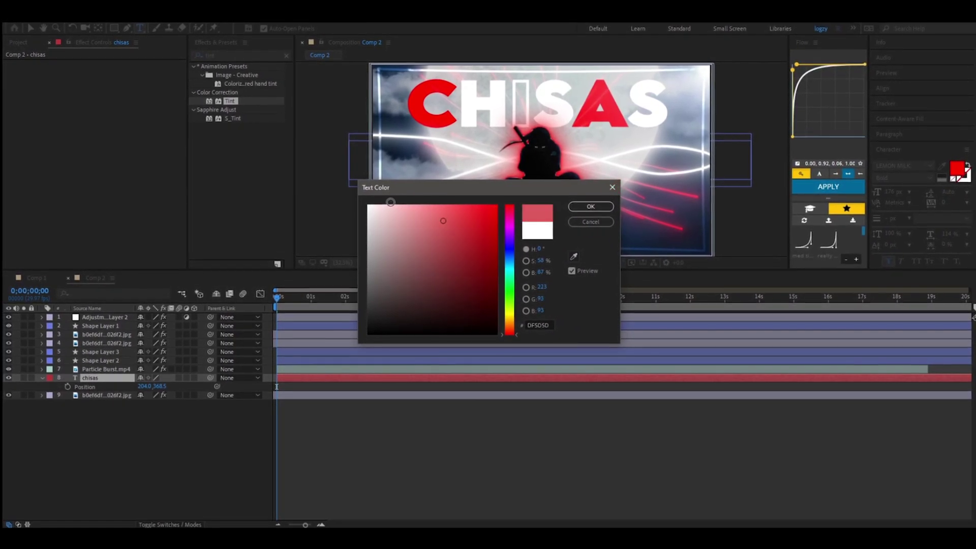
{"action": "left_click", "coordinate": [611, 189]}
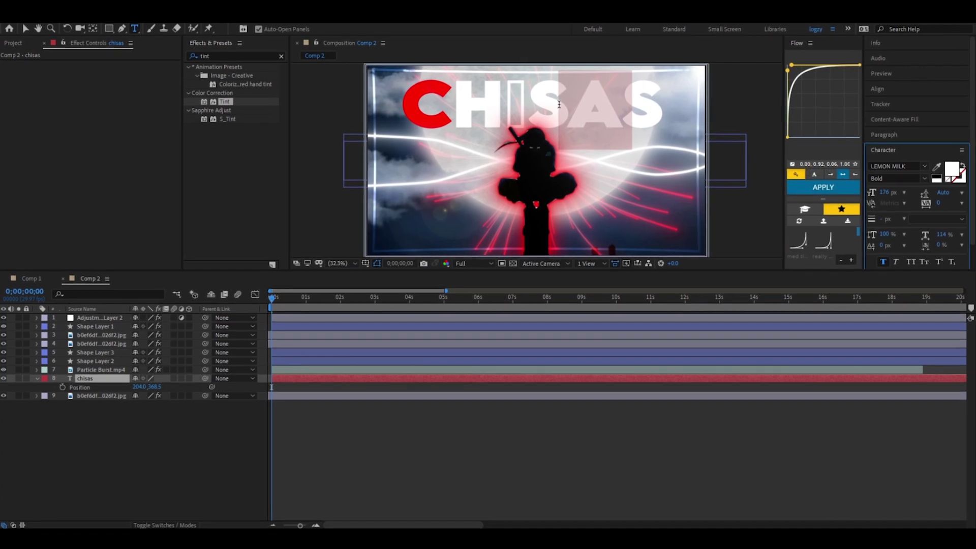
Make the middle S of CHISAS pure red, leaving the last S unchanged
{"action": "left_click_drag", "start_coordinate": [568, 104], "coordinate": [508, 103]}
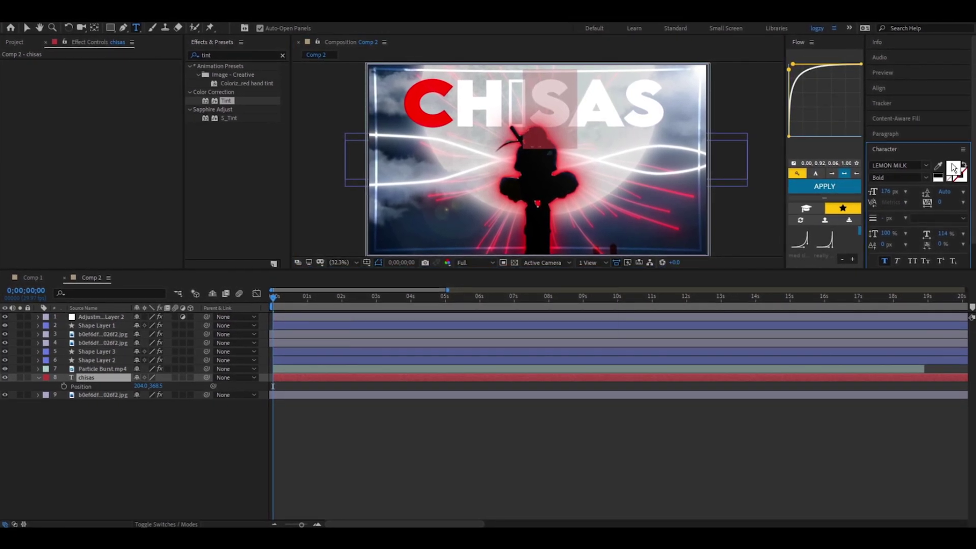
{"action": "left_click", "coordinate": [951, 169]}
{"action": "left_click_drag", "start_coordinate": [438, 267], "coordinate": [664, 135]}
{"action": "left_click", "coordinate": [583, 206]}
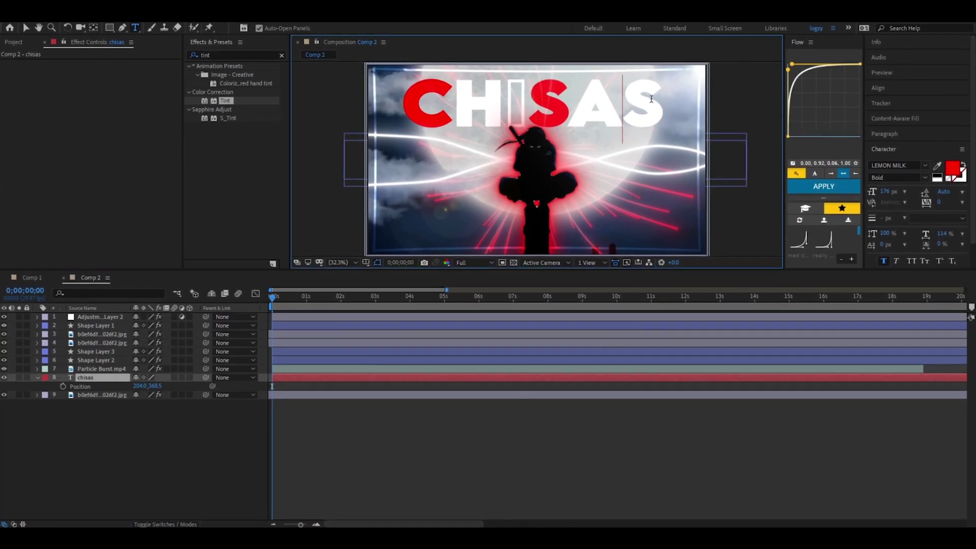
{"action": "left_click_drag", "start_coordinate": [666, 108], "coordinate": [620, 108]}
{"action": "left_click", "coordinate": [954, 170]}
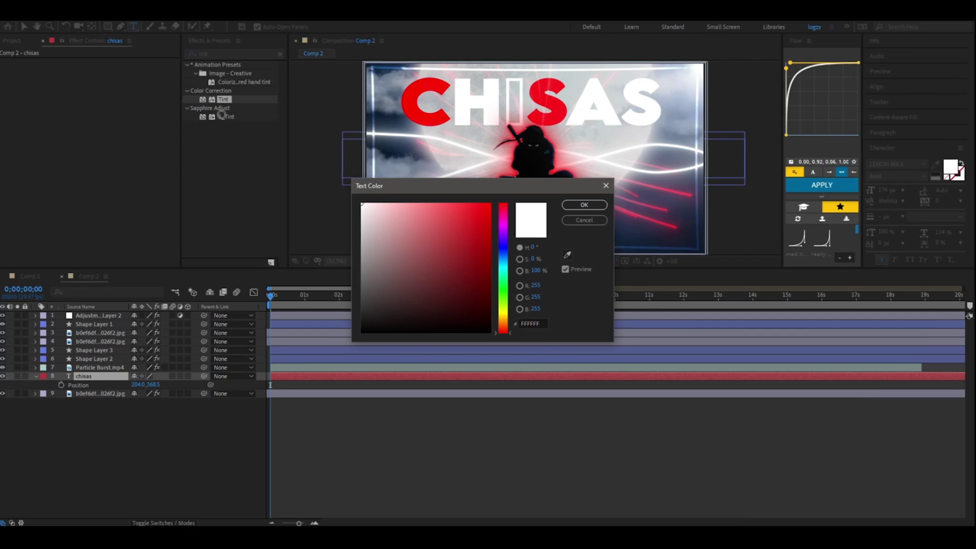
{"action": "key", "text": "Escape"}
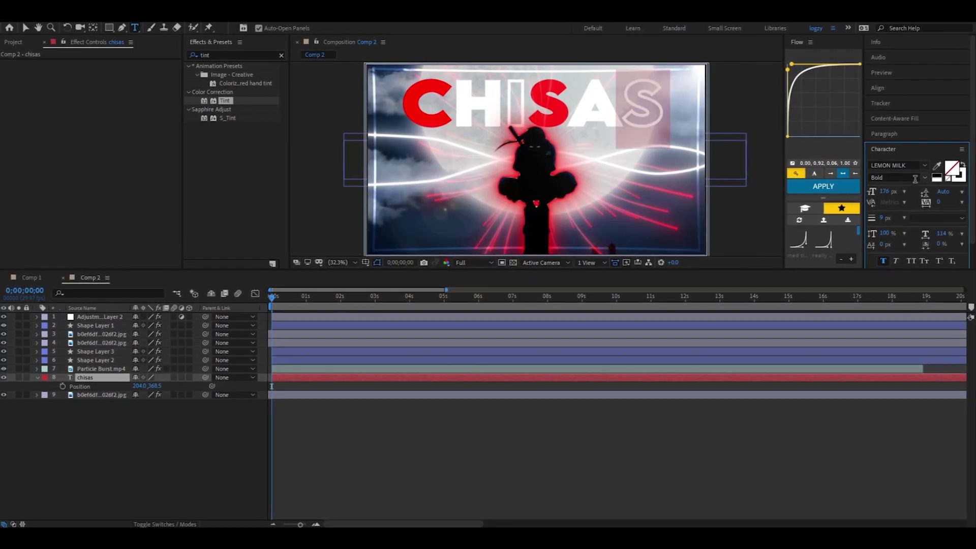
{"action": "left_click", "coordinate": [624, 473]}
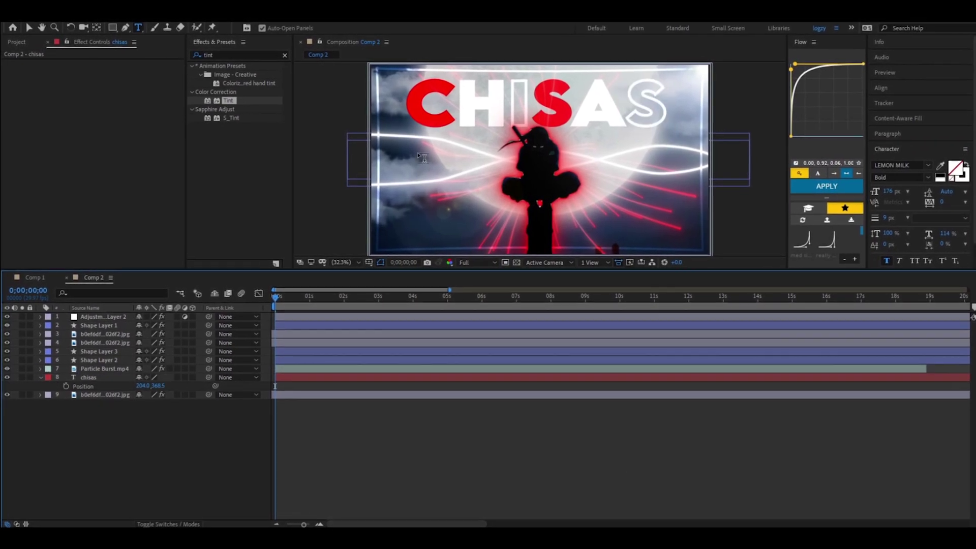
Move the chisas layer above Particle Burst.mp4
{"action": "left_click", "coordinate": [102, 378]}
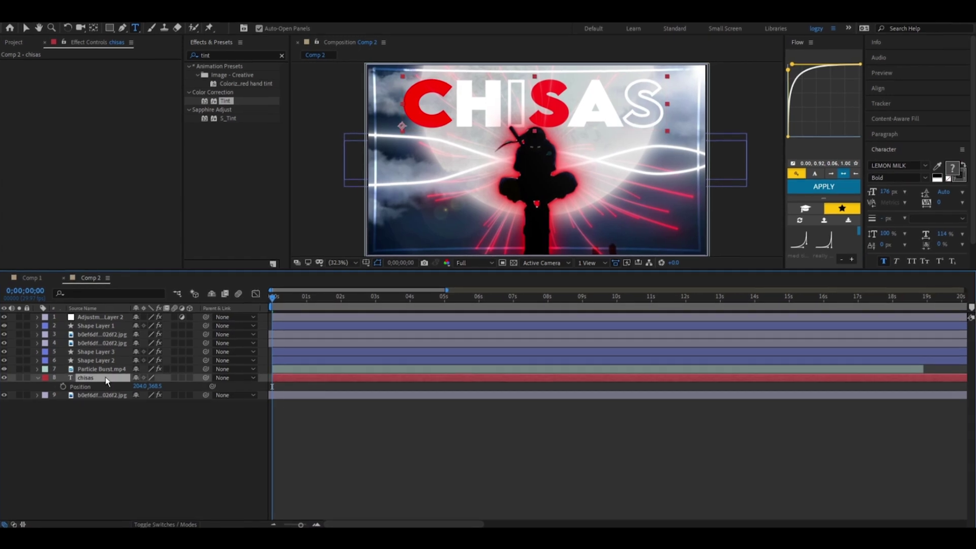
{"action": "left_click_drag", "start_coordinate": [83, 379], "coordinate": [84, 366]}
{"action": "left_click", "coordinate": [601, 459]}
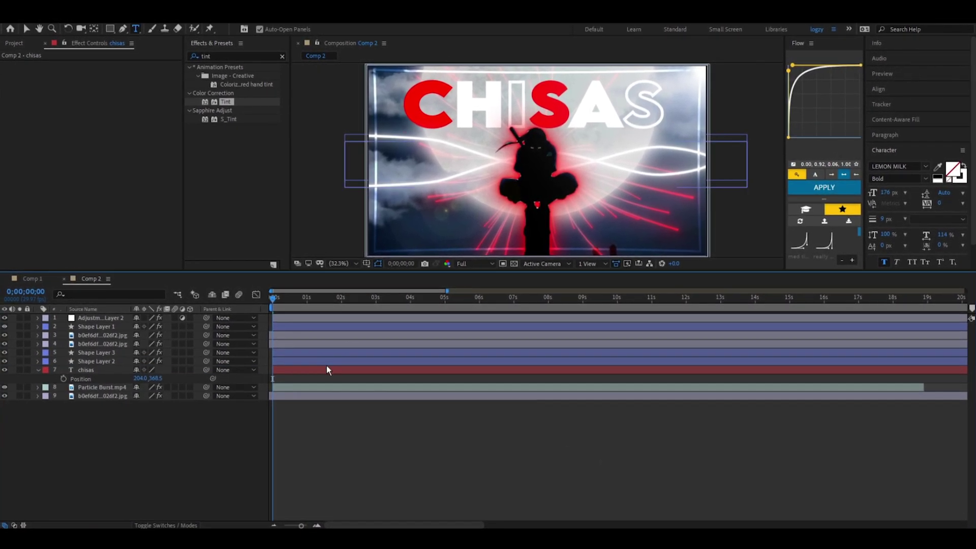
Apply Deep Glow to the chisas title with Unmult on, Exposure about 0.68 and Radius about 204
{"action": "left_click", "coordinate": [320, 370]}
{"action": "key", "text": "ctrl+5"}
{"action": "key", "text": "BackSpace"}
{"action": "type", "text": "deep"}
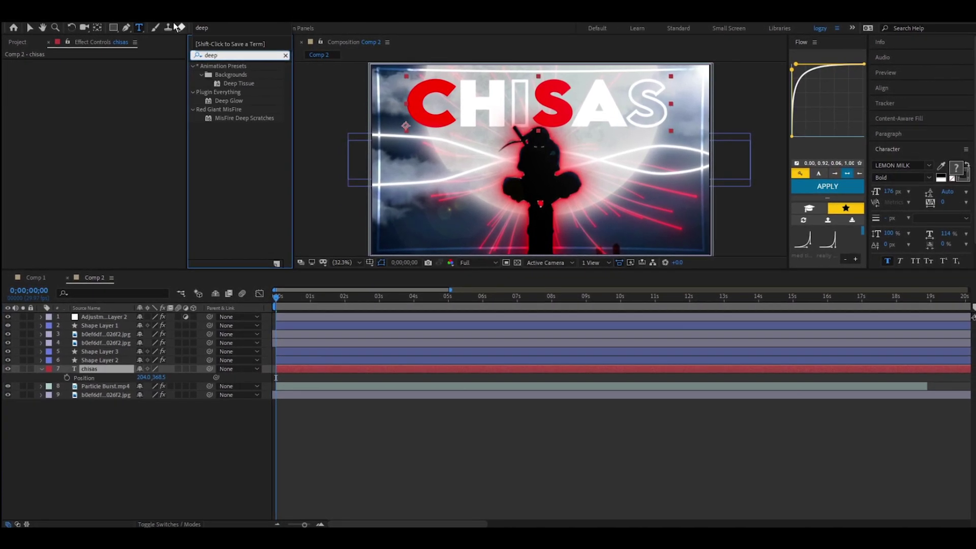
{"action": "double_click", "coordinate": [242, 100]}
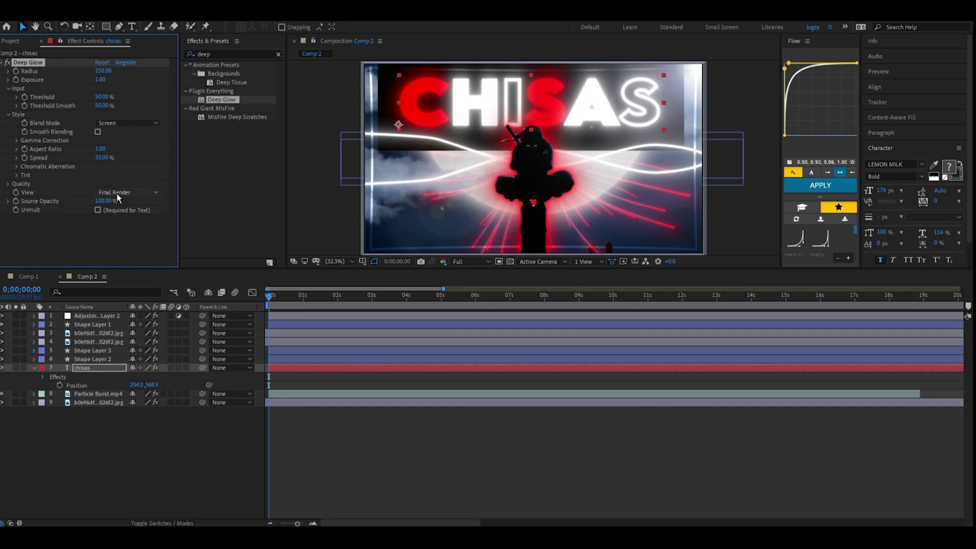
{"action": "left_click", "coordinate": [97, 211]}
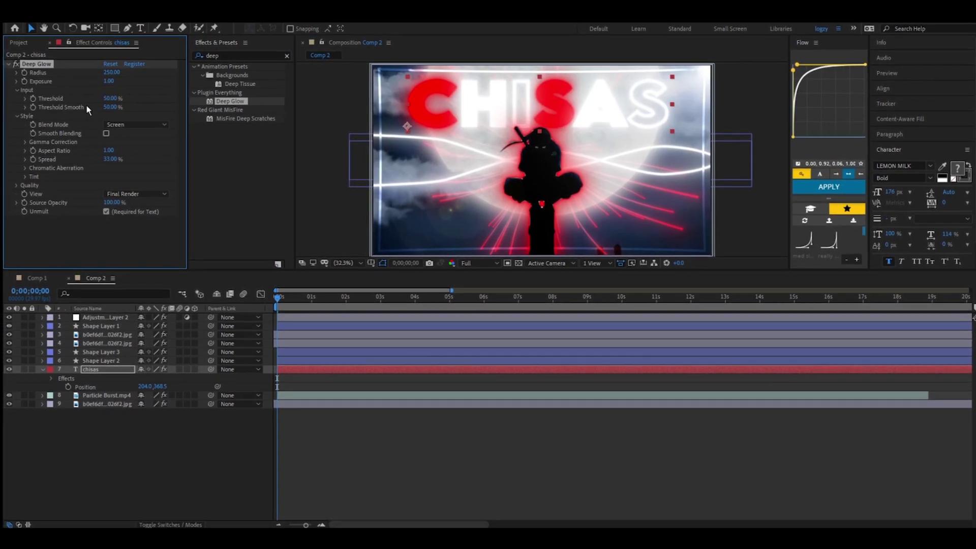
{"action": "left_click_drag", "start_coordinate": [108, 82], "coordinate": [75, 69]}
{"action": "key", "text": "p"}
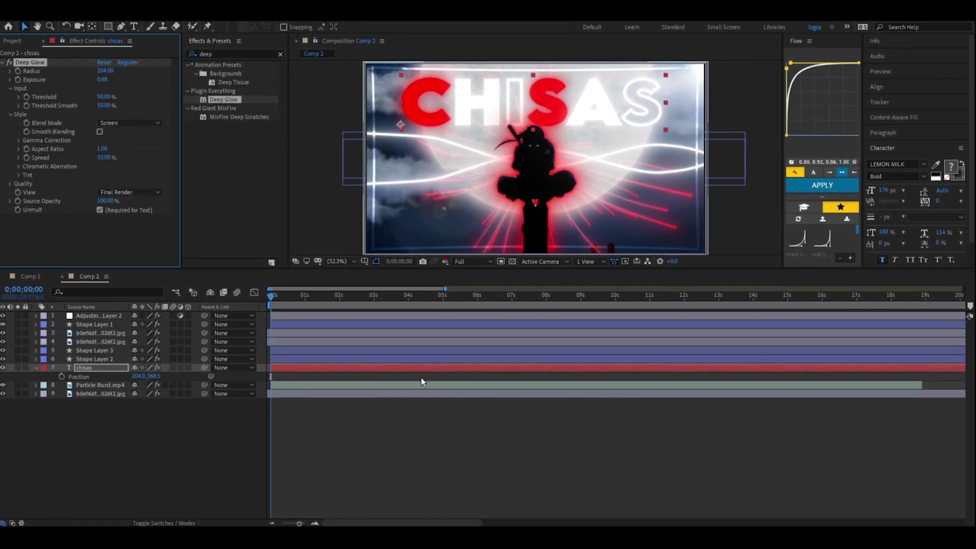
Centre the chisas layer's anchor point using the Move Anchor Point script
{"action": "left_click", "coordinate": [185, 13]}
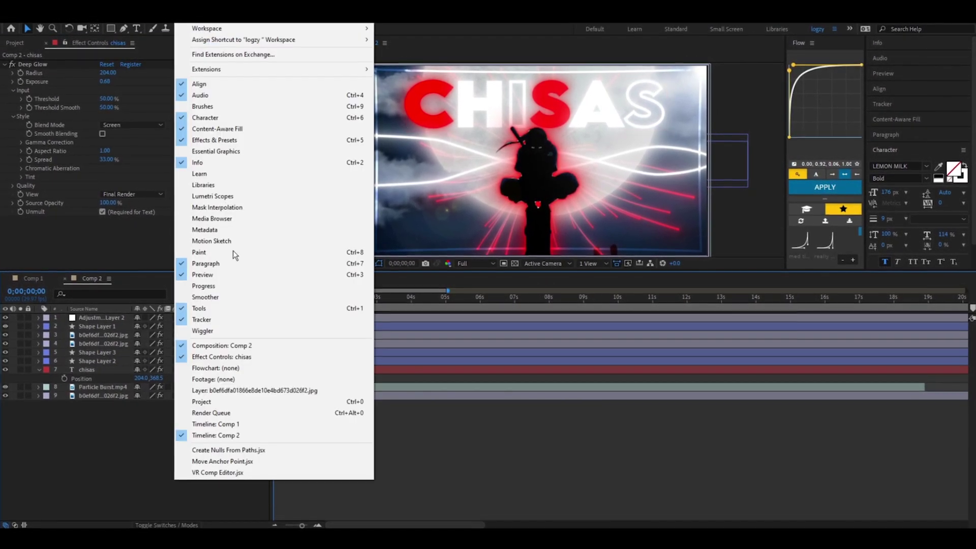
{"action": "left_click", "coordinate": [222, 461]}
{"action": "left_click", "coordinate": [300, 370]}
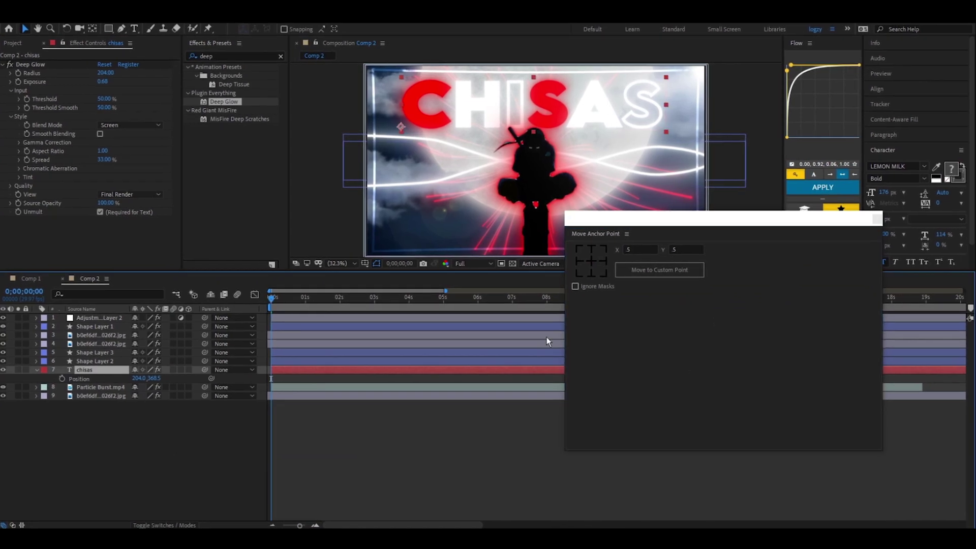
{"action": "left_click", "coordinate": [592, 259]}
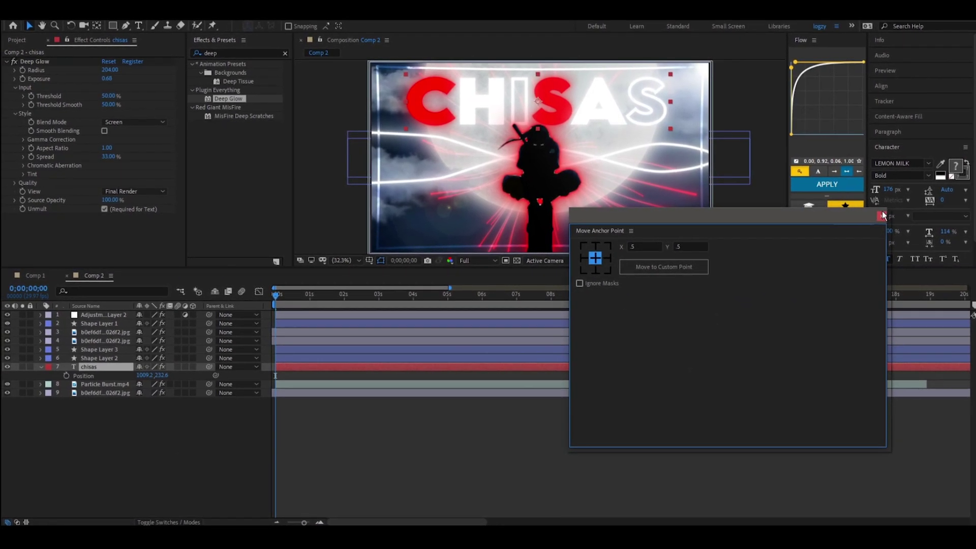
{"action": "left_click", "coordinate": [878, 217]}
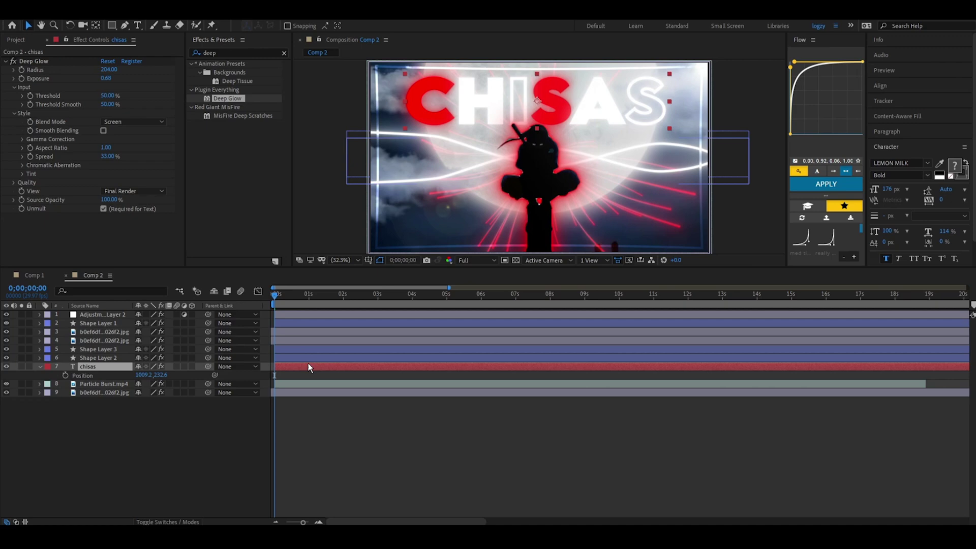
Align the CHISAS title horizontally to the centre of the composition
{"action": "right_click", "coordinate": [307, 365]}
{"action": "left_click", "coordinate": [291, 373]}
{"action": "left_click", "coordinate": [880, 88]}
{"action": "left_click", "coordinate": [894, 115]}
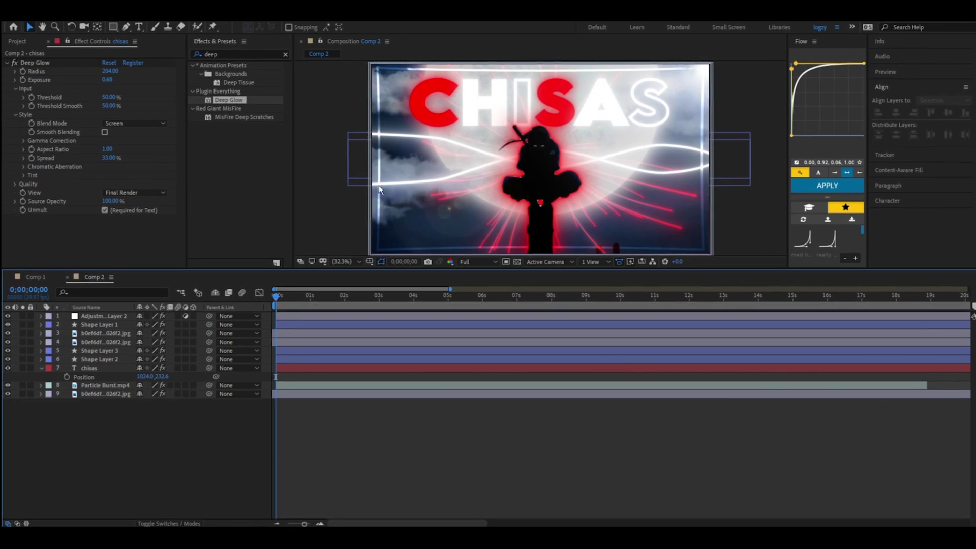
Search for 'optic' and apply Optics Compensation to the chisas layer
{"action": "left_click", "coordinate": [17, 62]}
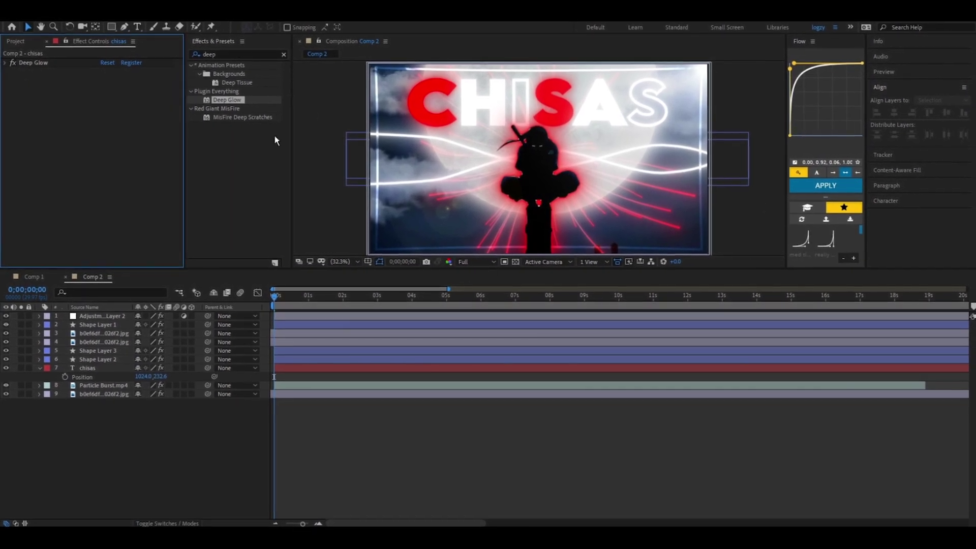
{"action": "left_click", "coordinate": [284, 54]}
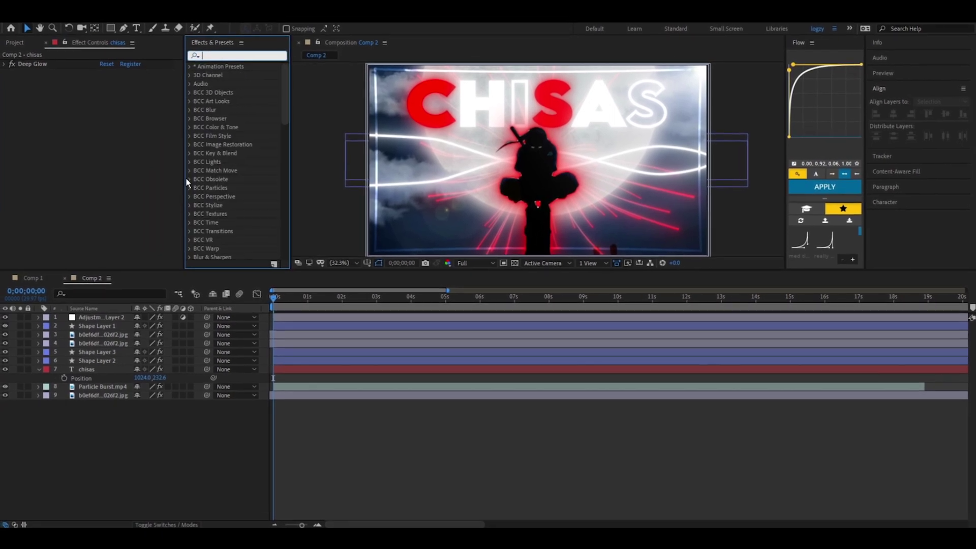
{"action": "left_click", "coordinate": [197, 54]}
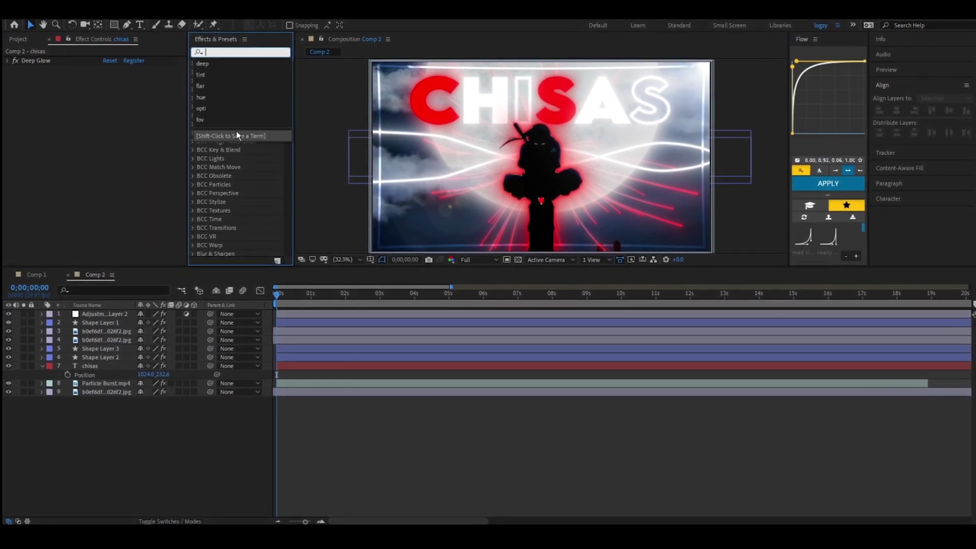
{"action": "left_click", "coordinate": [308, 322]}
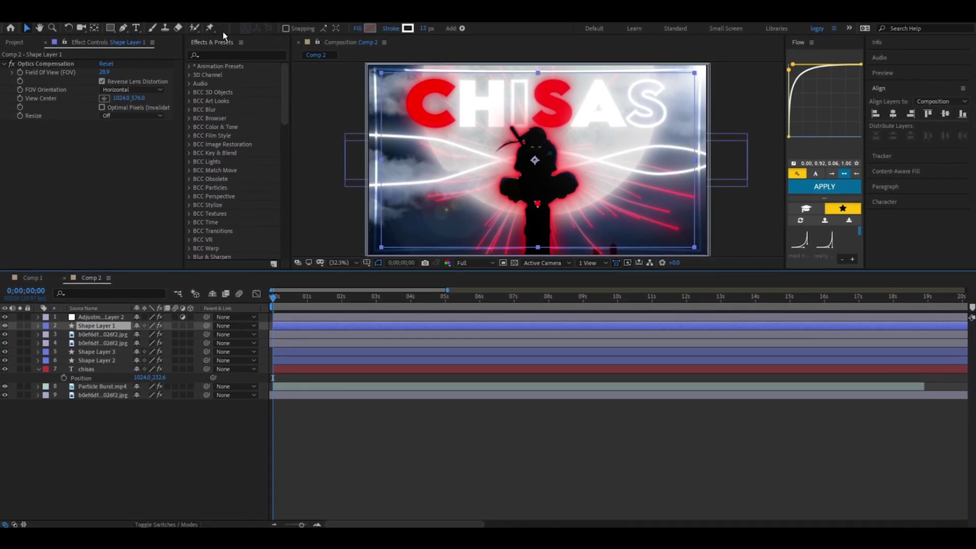
{"action": "left_click", "coordinate": [218, 55]}
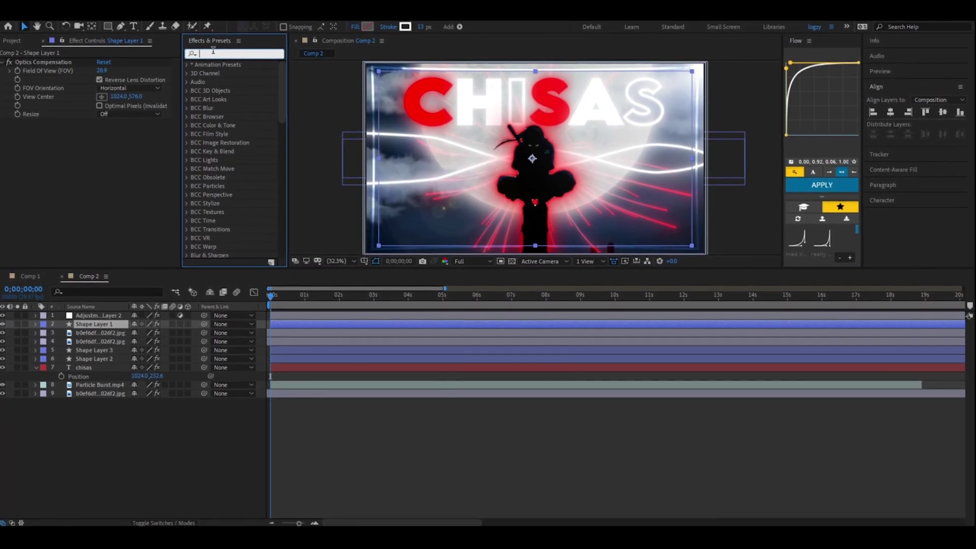
{"action": "type", "text": "opti"}
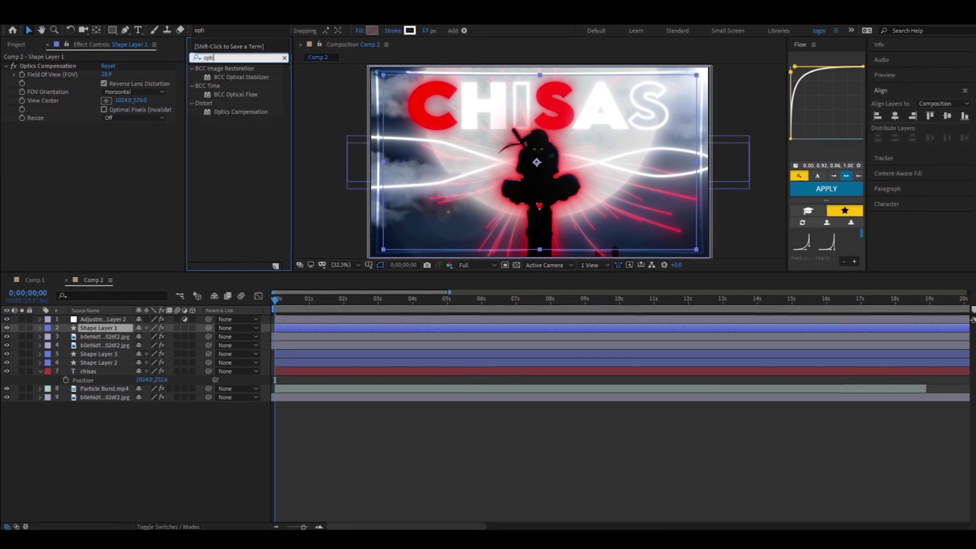
{"action": "type", "text": "s"}
{"action": "key", "text": "BackSpace"}
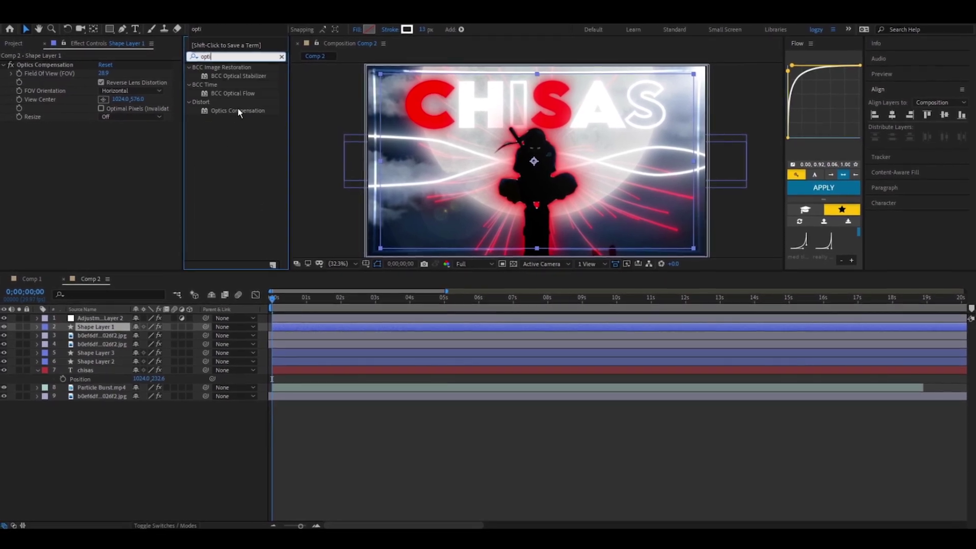
{"action": "type", "text": "c"}
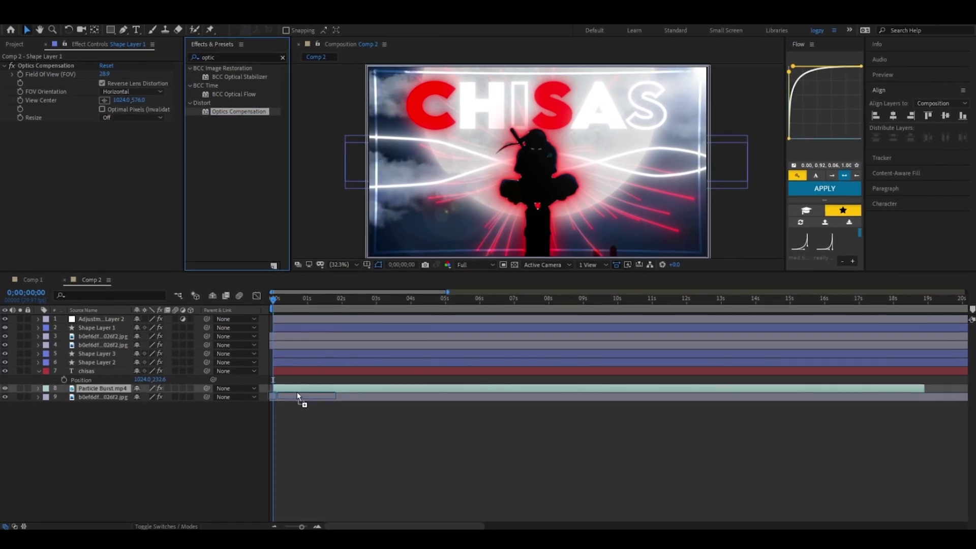
{"action": "left_click_drag", "start_coordinate": [297, 395], "coordinate": [289, 370]}
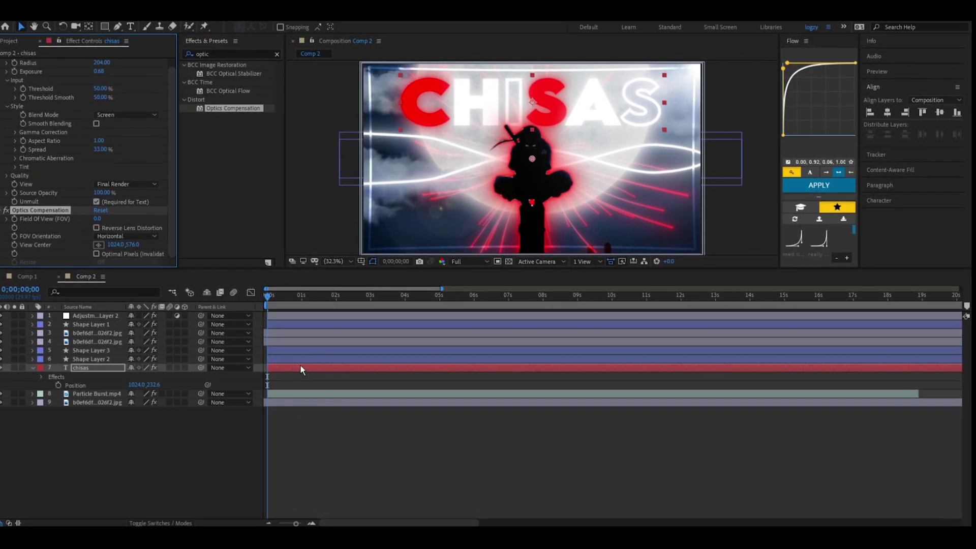
{"action": "left_click", "coordinate": [300, 373]}
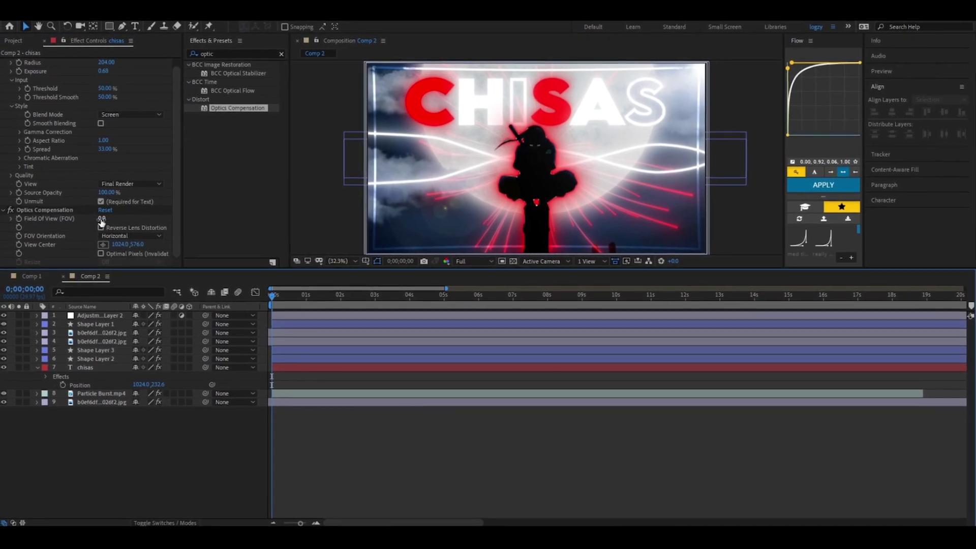
Enable Reverse Lens Distortion and raise Field of View to about 54
{"action": "left_click_drag", "start_coordinate": [101, 220], "coordinate": [104, 220]}
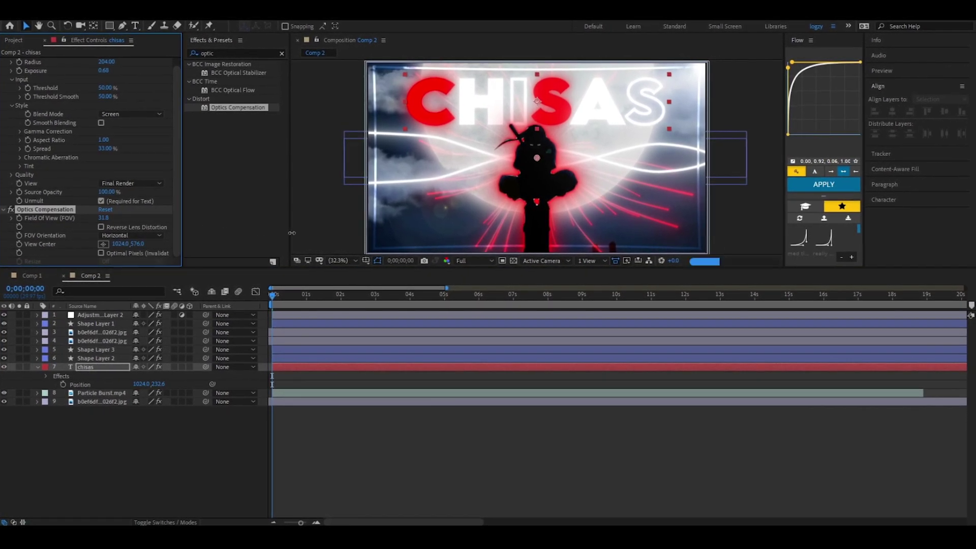
{"action": "left_click_drag", "start_coordinate": [505, 247], "coordinate": [233, 213]}
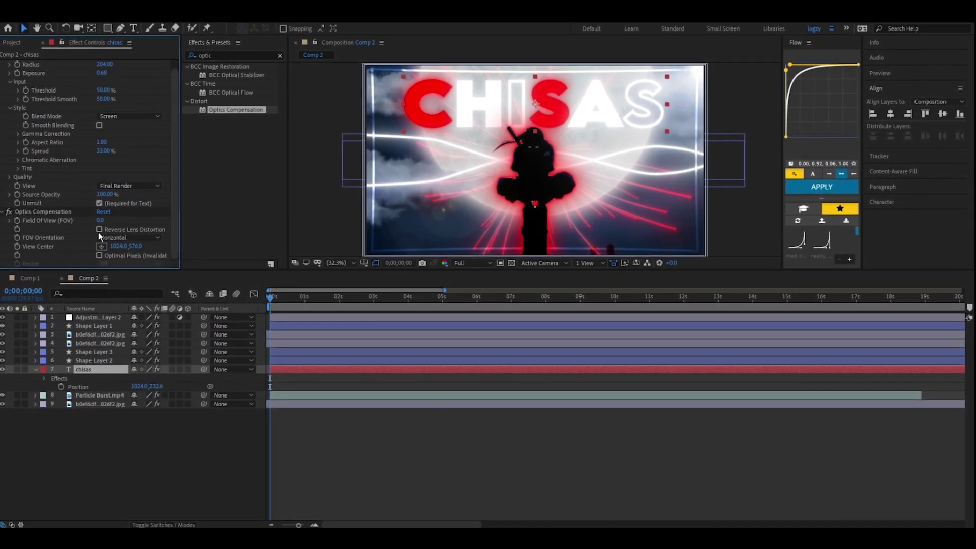
{"action": "left_click", "coordinate": [98, 230]}
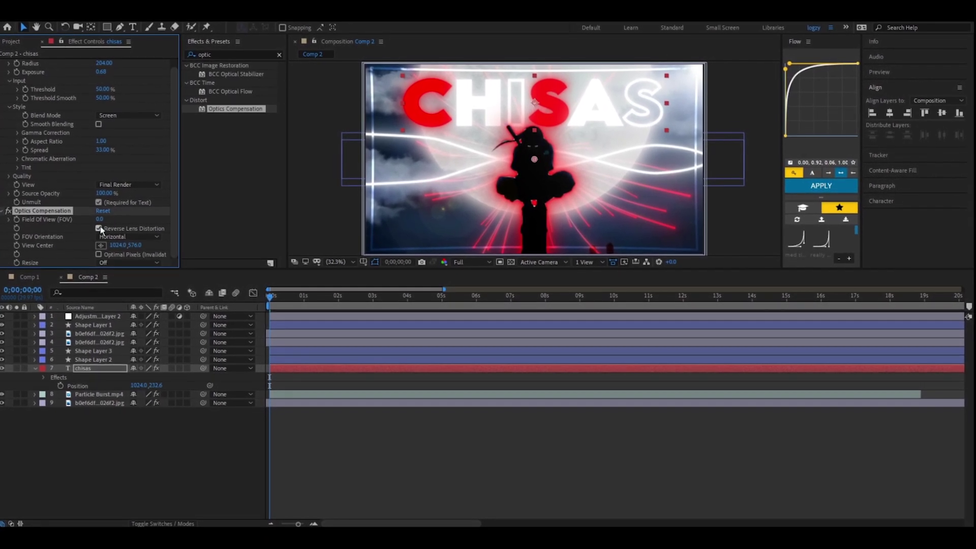
{"action": "left_click_drag", "start_coordinate": [135, 222], "coordinate": [174, 227]}
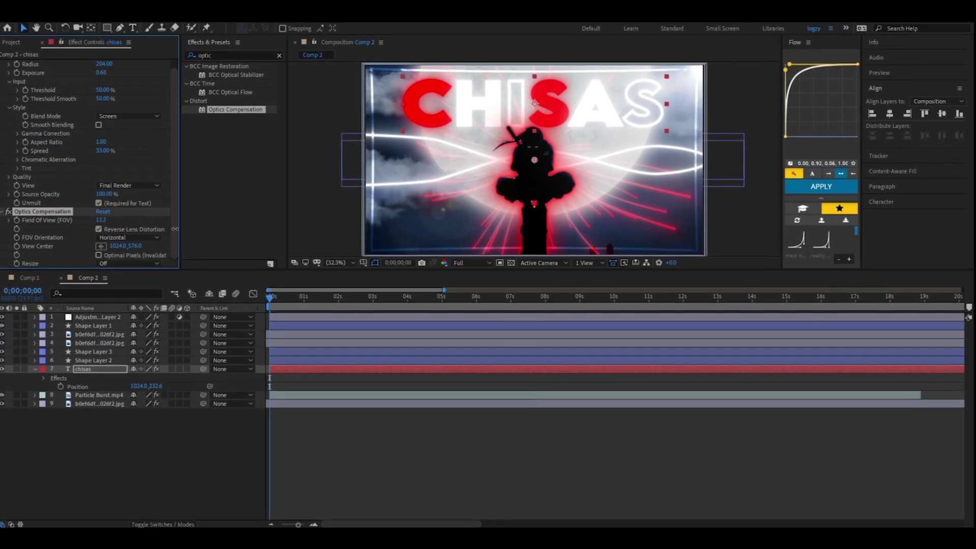
{"action": "left_click_drag", "start_coordinate": [100, 219], "coordinate": [104, 219]}
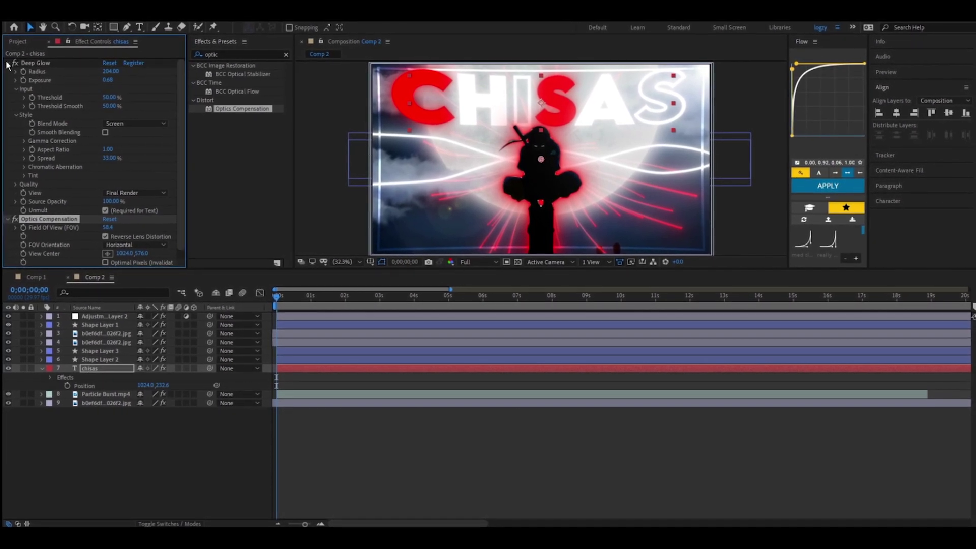
{"action": "left_click", "coordinate": [8, 63]}
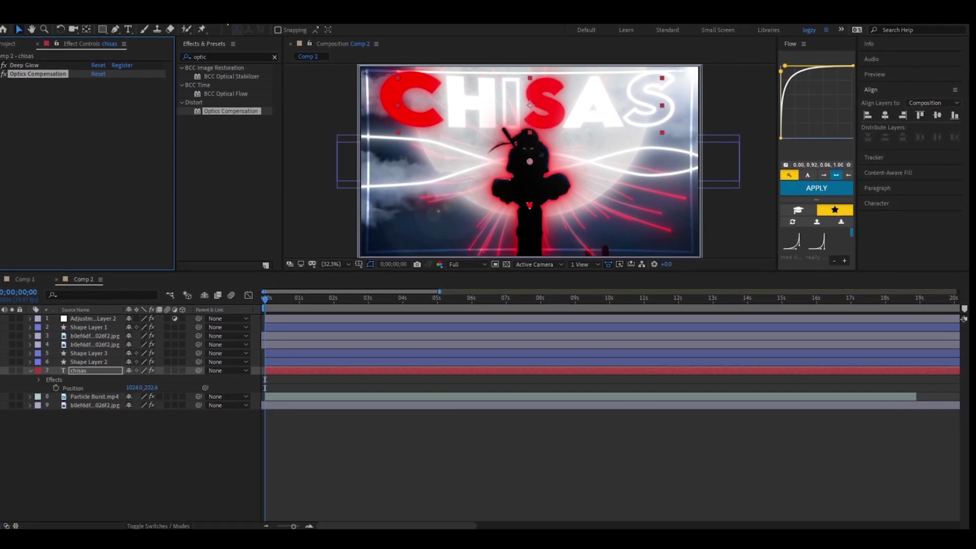
Apply the Warp effect to chisas and flatten its Arc bend to about -3
{"action": "left_click", "coordinate": [33, 279]}
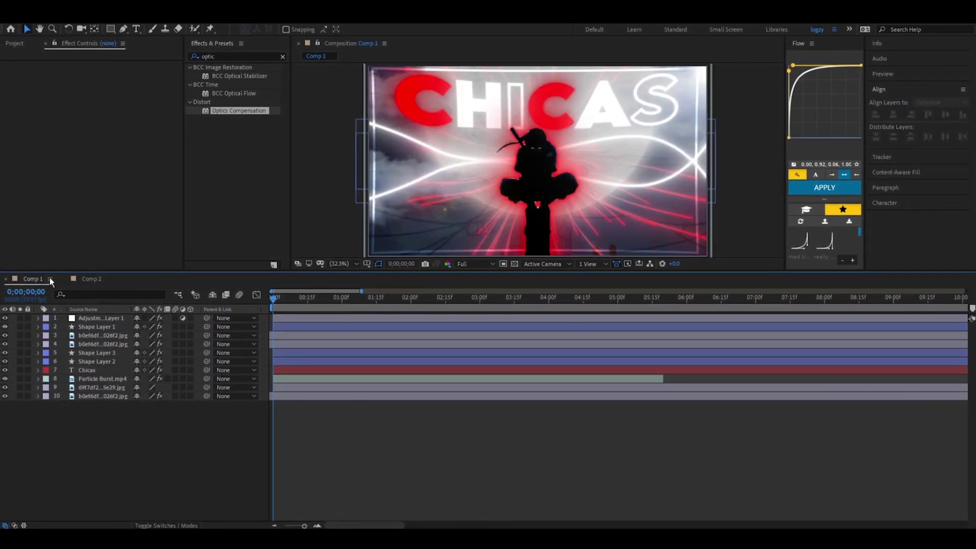
{"action": "left_click", "coordinate": [86, 283]}
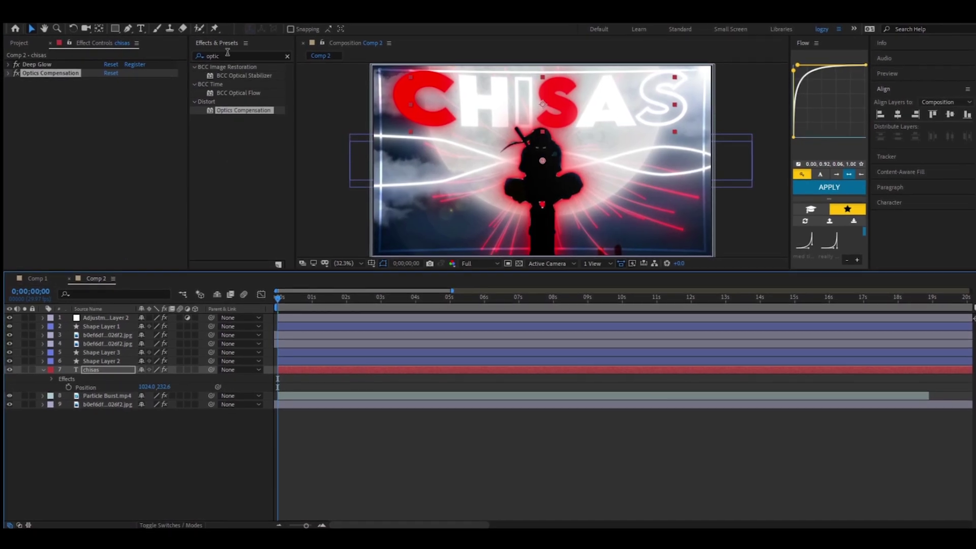
{"action": "key", "text": "BackSpace"}
{"action": "type", "text": "warp"}
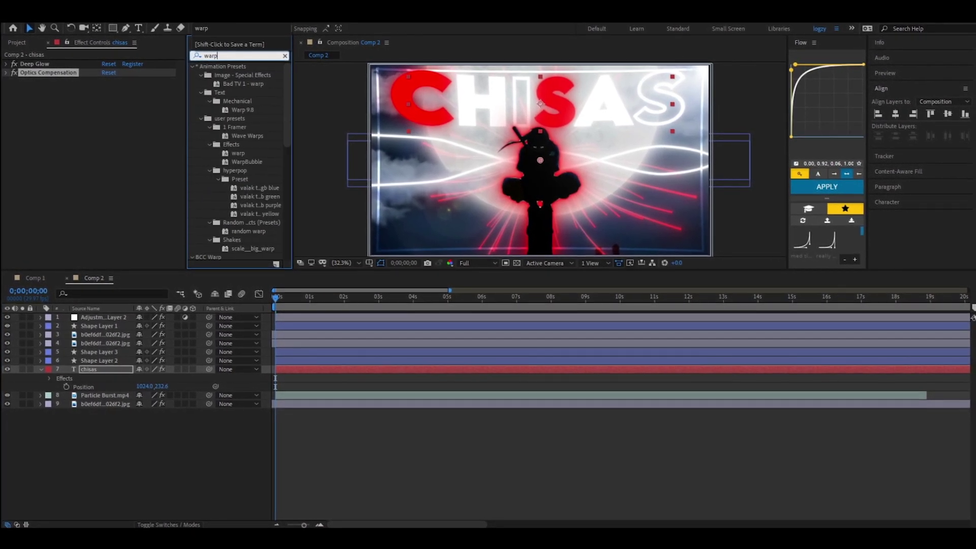
{"action": "scroll", "coordinate": [212, 146], "scroll_direction": "down", "scroll_amount": 3}
{"action": "left_click_drag", "start_coordinate": [214, 224], "coordinate": [111, 175]}
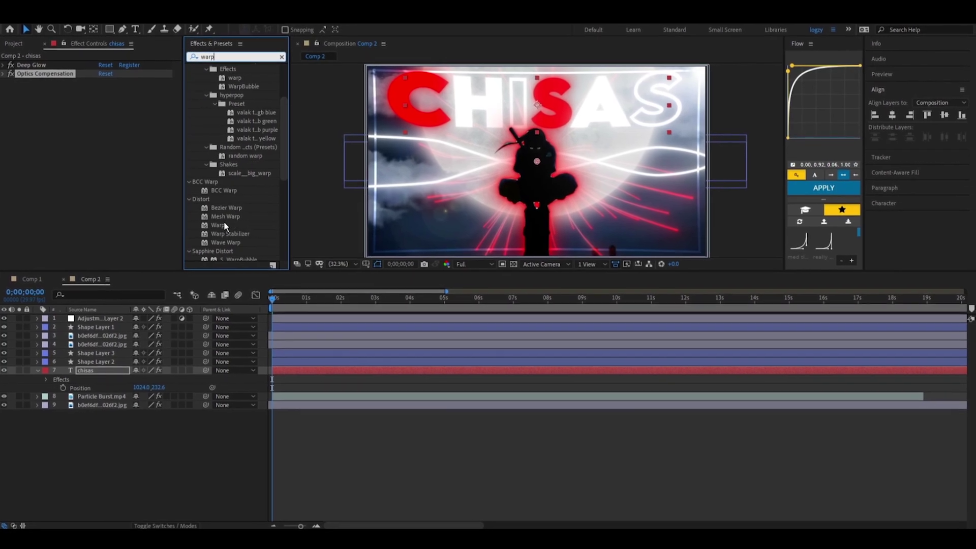
{"action": "left_click_drag", "start_coordinate": [98, 107], "coordinate": [56, 105]}
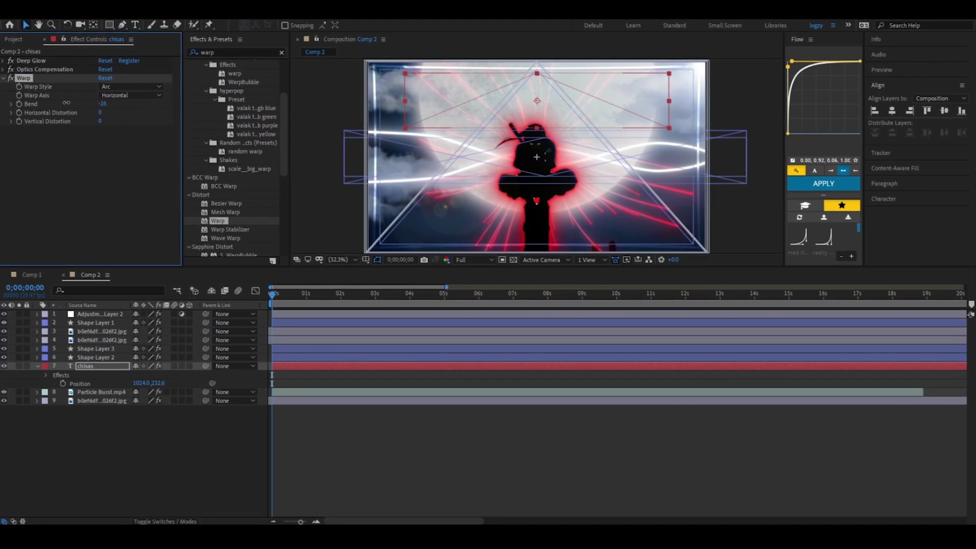
{"action": "left_click_drag", "start_coordinate": [81, 98], "coordinate": [82, 101]}
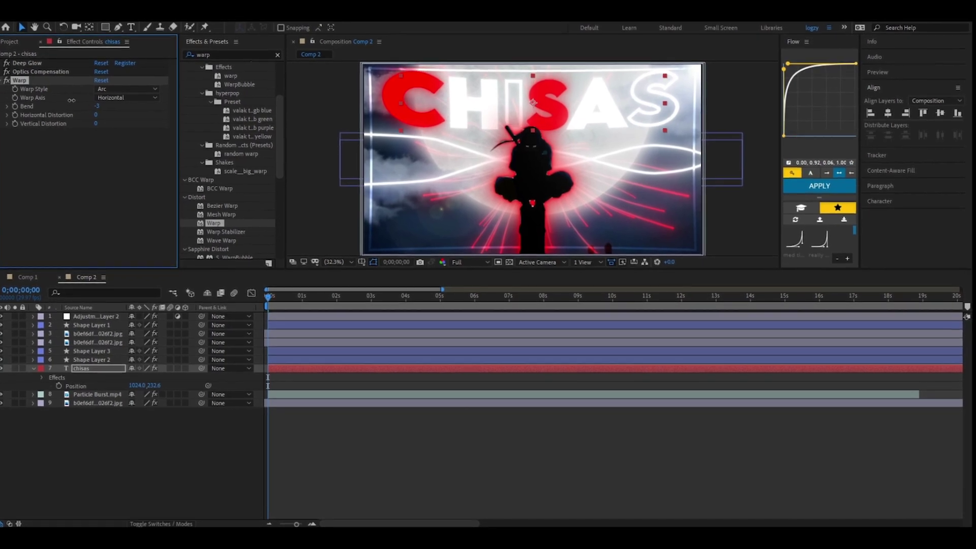
{"action": "left_click", "coordinate": [458, 432]}
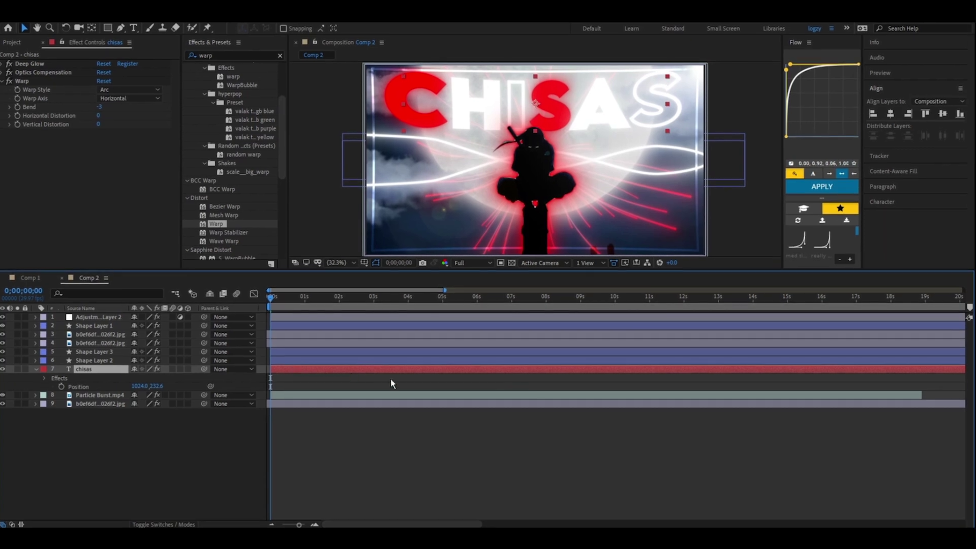
Add the sketch image to Comp 2, one layer above the bottom moon background
{"action": "key", "text": "u"}
{"action": "key", "text": "ctrl+0"}
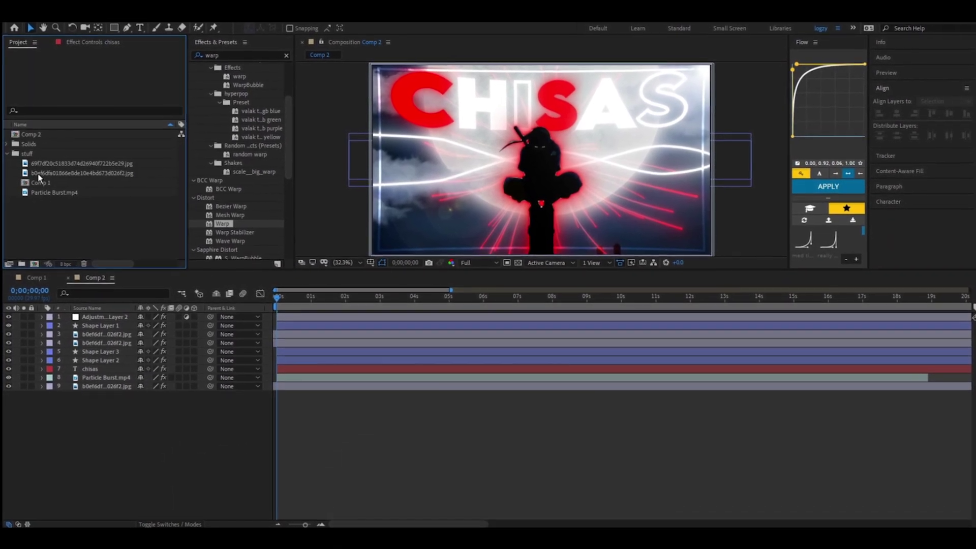
{"action": "left_click_drag", "start_coordinate": [51, 174], "coordinate": [227, 293]}
{"action": "mouse_move", "coordinate": [83, 161]}
{"action": "left_mouse_down"}
{"action": "mouse_move", "coordinate": [330, 421]}
{"action": "mouse_move", "coordinate": [330, 409]}
{"action": "left_mouse_up"}
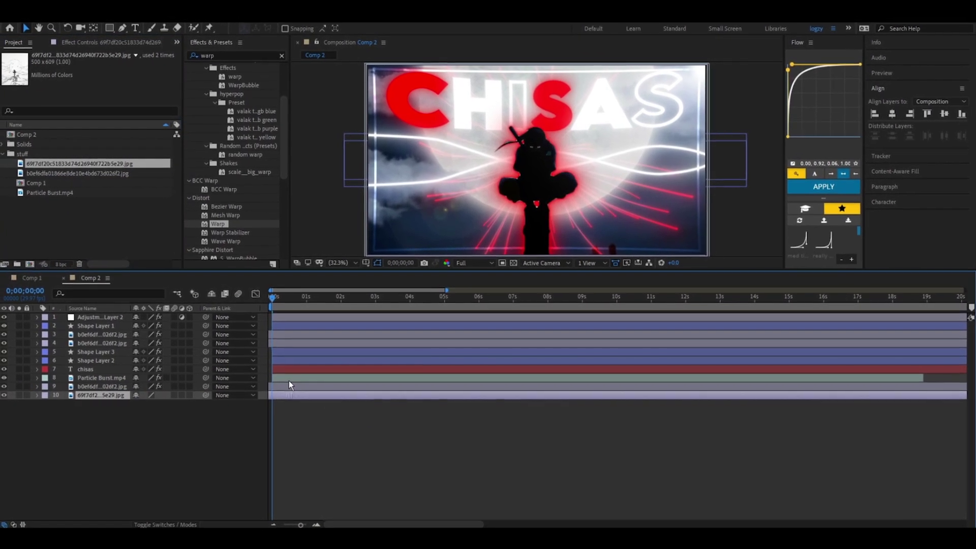
{"action": "key", "text": "ctrl+bracketright"}
Scale the sketch to about 411%, shift it upward, and fade it to about 10% opacity
{"action": "key", "text": "s"}
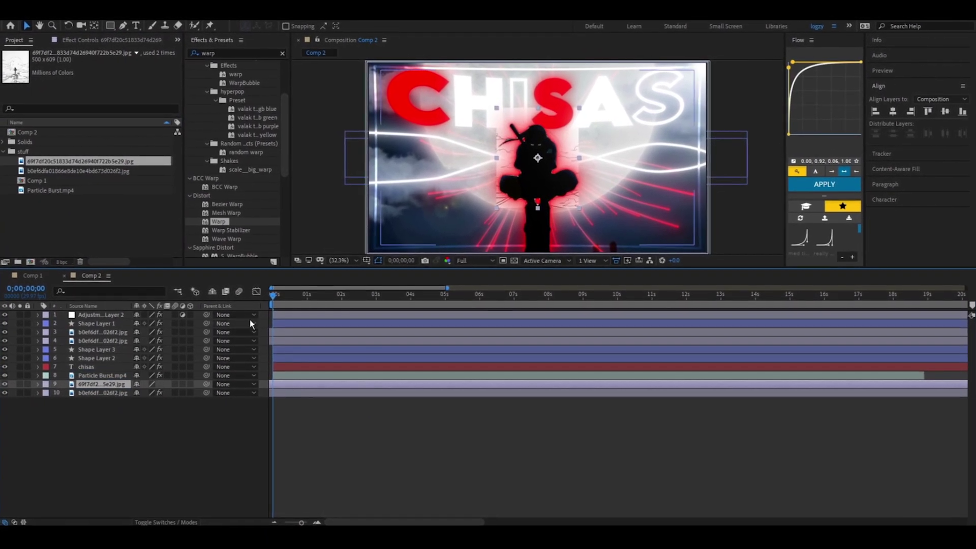
{"action": "left_click_drag", "start_coordinate": [153, 393], "coordinate": [324, 405]}
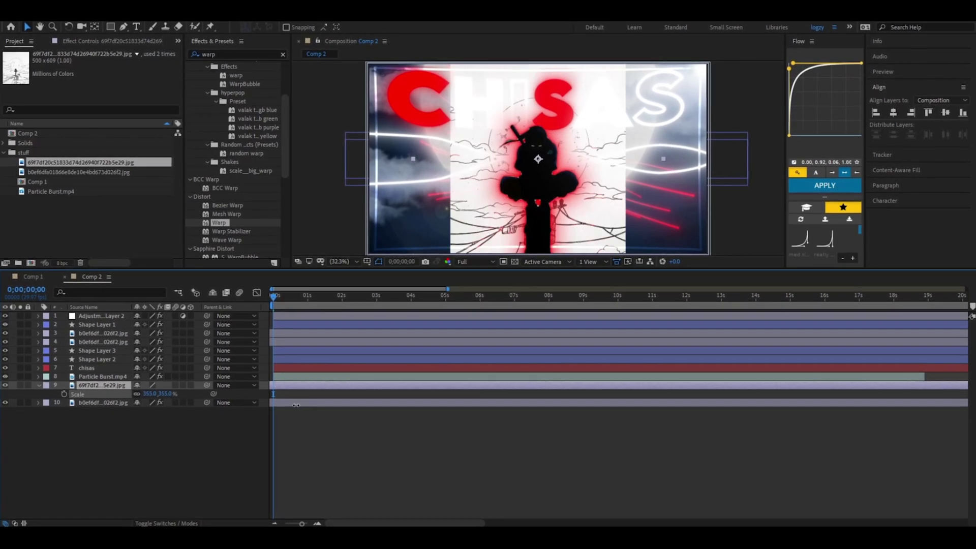
{"action": "key", "text": "p"}
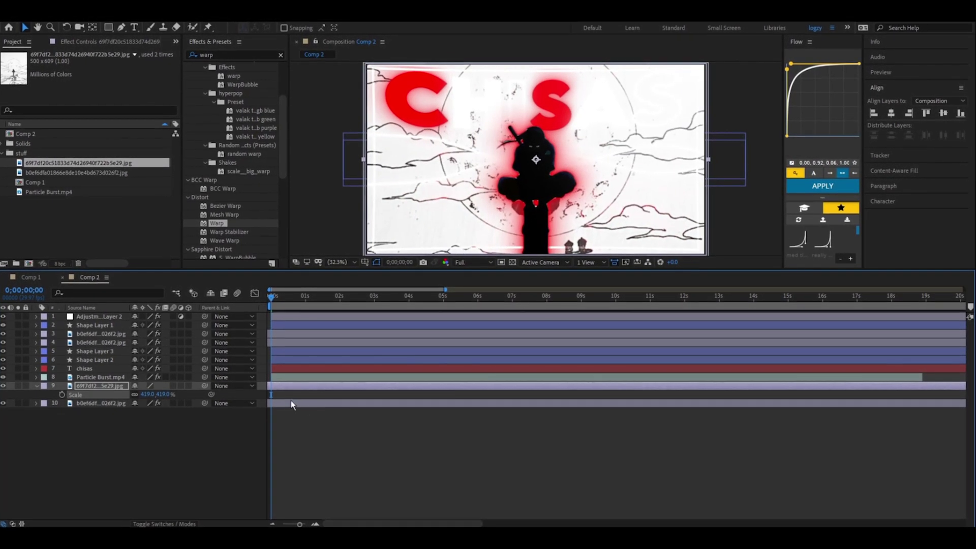
{"action": "left_click_drag", "start_coordinate": [158, 395], "coordinate": [126, 395]}
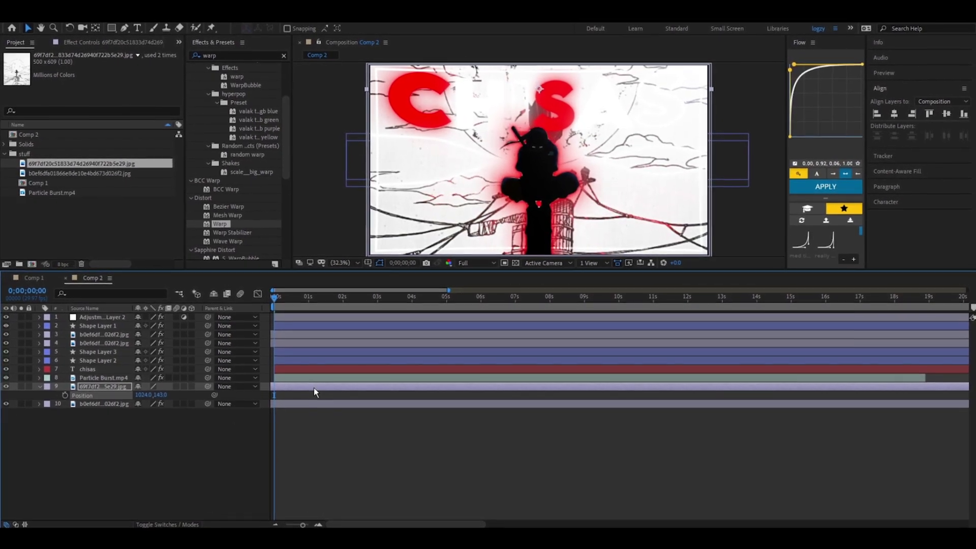
{"action": "right_click", "coordinate": [315, 387]}
{"action": "left_click", "coordinate": [283, 386]}
{"action": "key", "text": "t"}
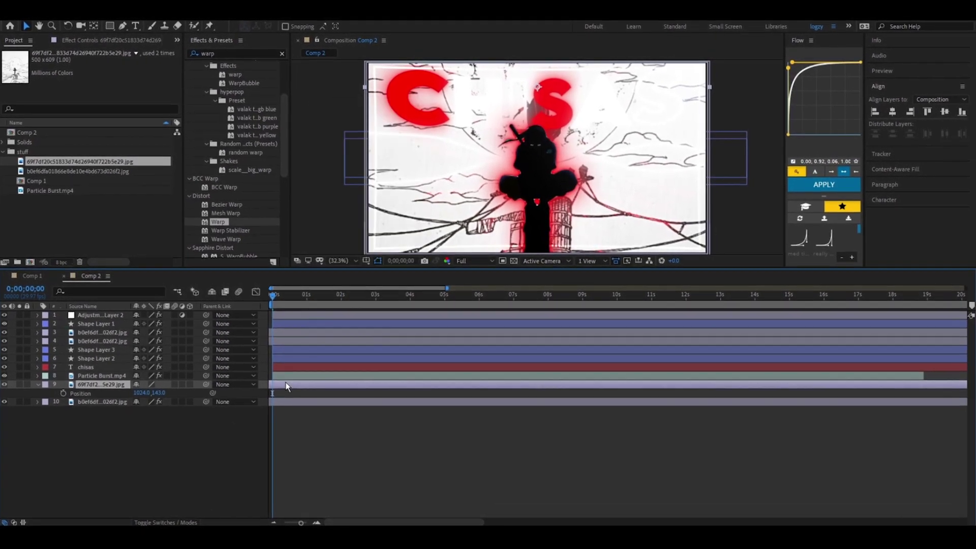
{"action": "left_click_drag", "start_coordinate": [129, 395], "coordinate": [76, 386]}
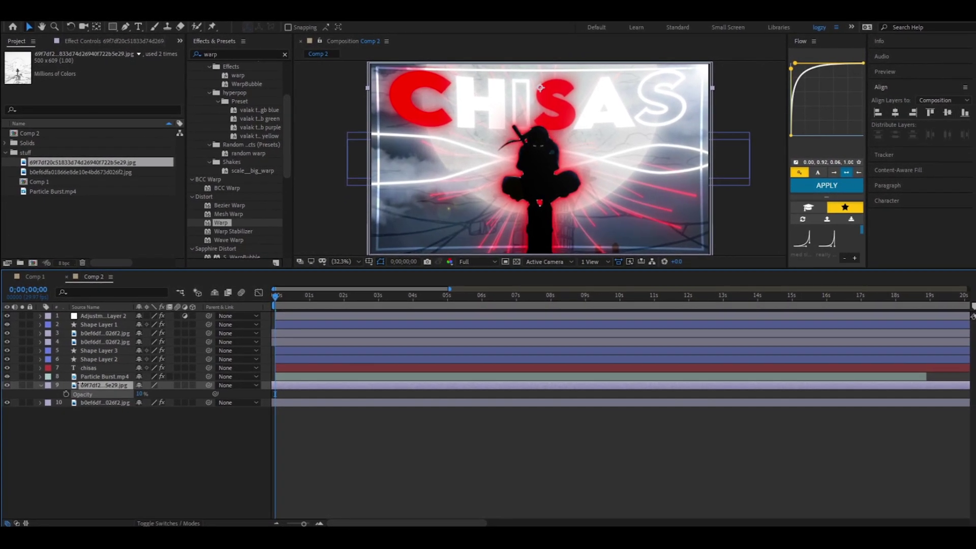